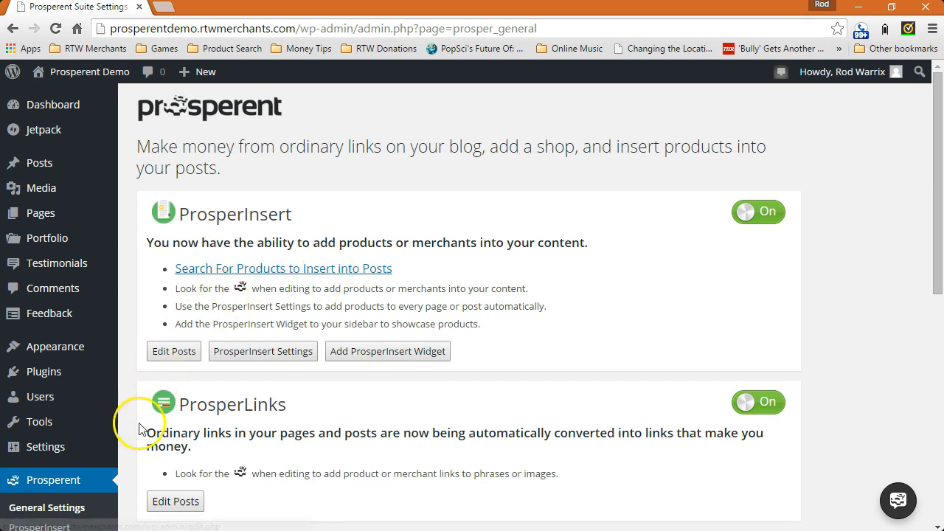
Step: Open the ProsperInsert product search for posts and search for "Wordpress"
{"action": "scroll", "coordinate": [29, 483], "scroll_direction": "down", "scroll_amount": 2}
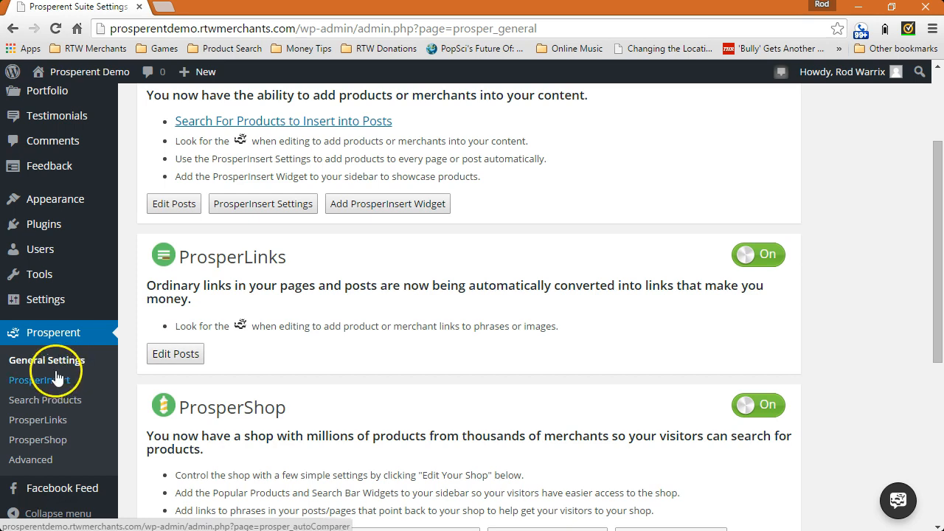
{"action": "scroll", "coordinate": [251, 284], "scroll_direction": "up", "scroll_amount": 2}
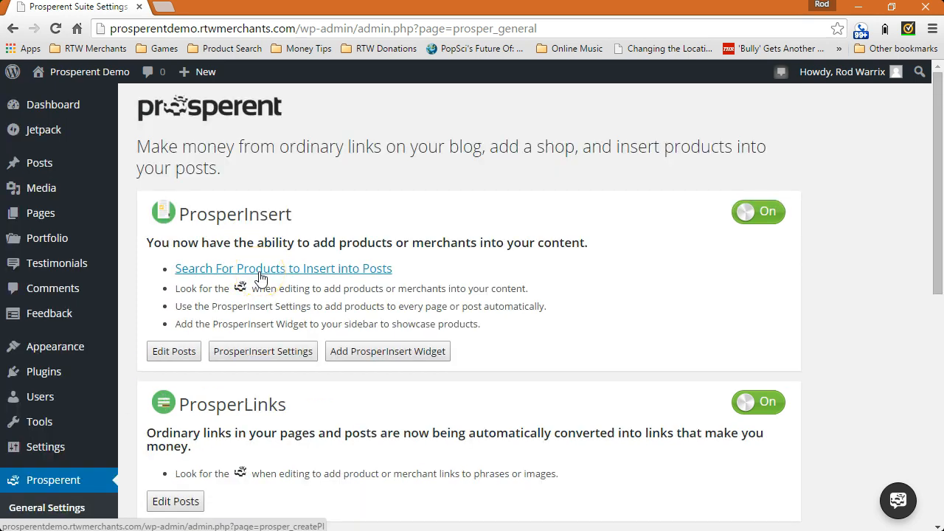
{"action": "left_click", "coordinate": [259, 273]}
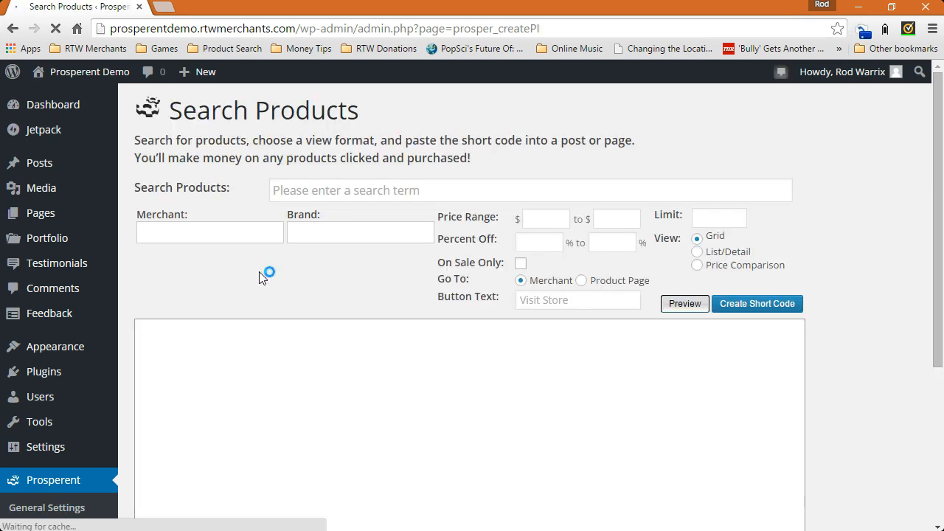
{"action": "left_click", "coordinate": [263, 190]}
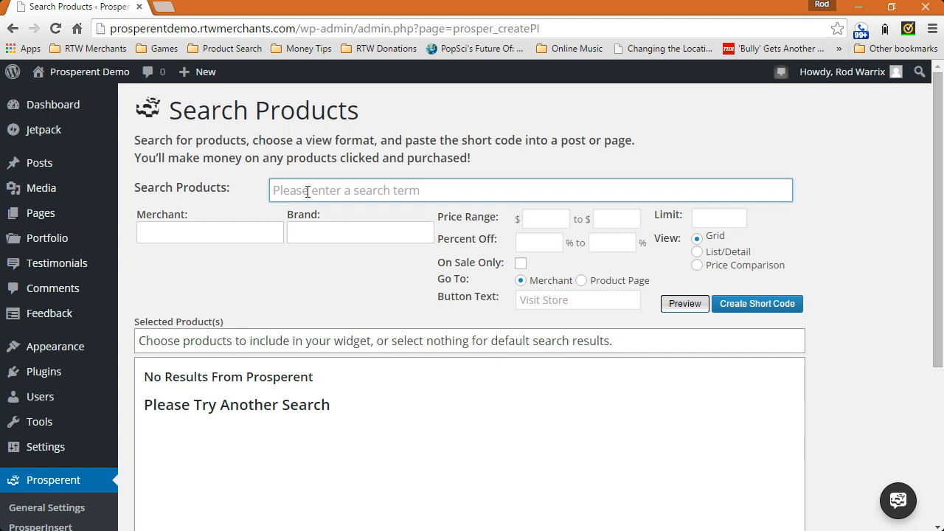
{"action": "type", "text": "WordPress"}
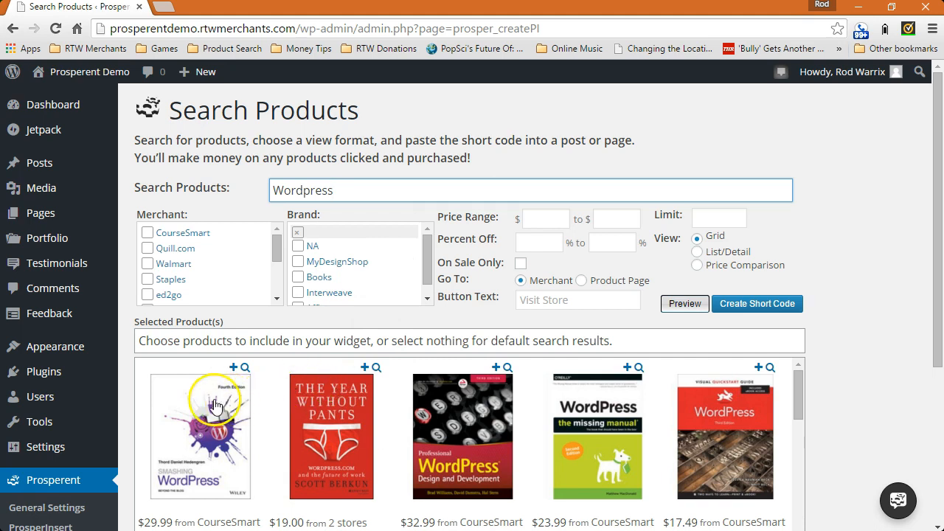
Step: Create a short code for the full set of Wordpress product results
{"action": "scroll", "coordinate": [678, 415], "scroll_direction": "down", "scroll_amount": 2}
{"action": "scroll", "coordinate": [678, 415], "scroll_direction": "down", "scroll_amount": 10}
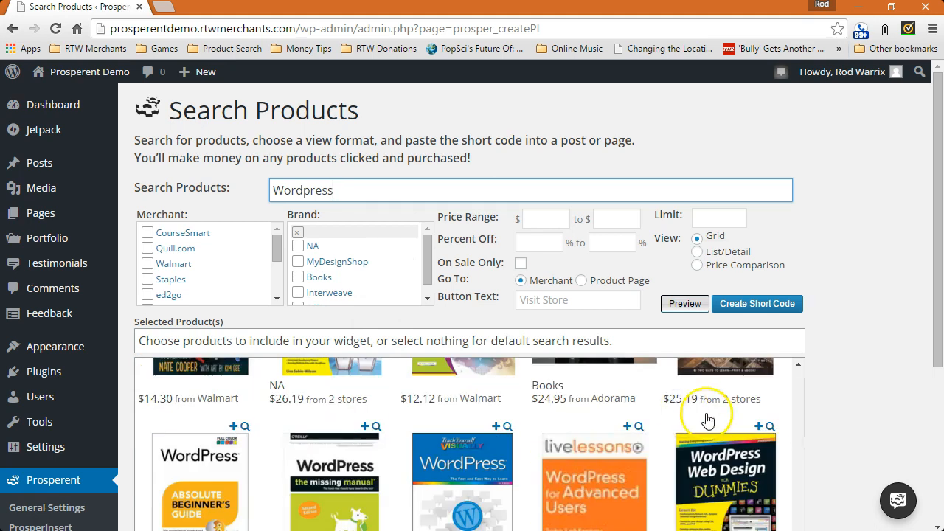
{"action": "scroll", "coordinate": [708, 420], "scroll_direction": "down", "scroll_amount": 10}
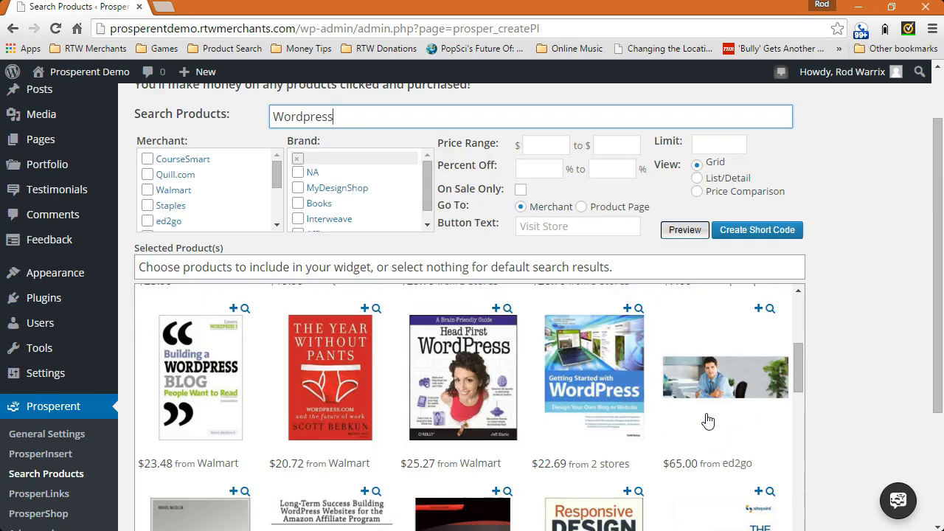
{"action": "scroll", "coordinate": [707, 421], "scroll_direction": "up", "scroll_amount": 6}
{"action": "left_click", "coordinate": [757, 304]}
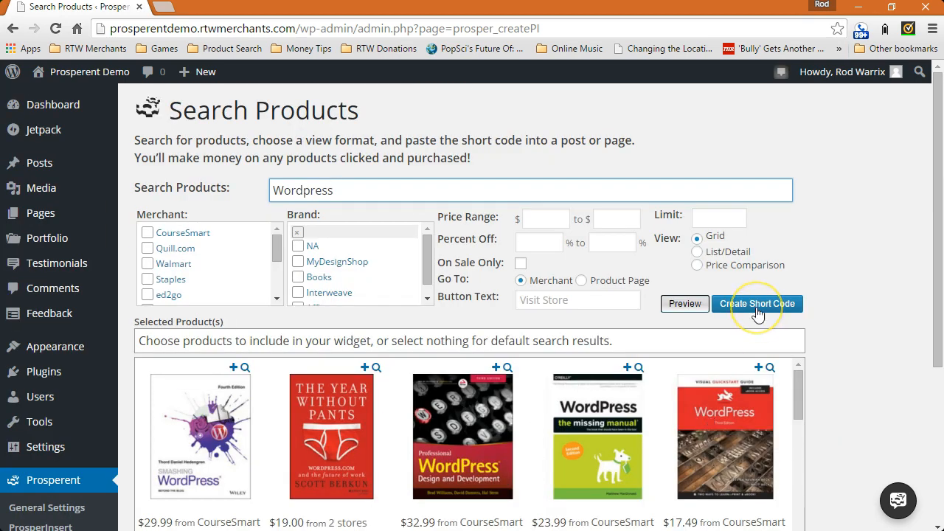
{"action": "left_click", "coordinate": [754, 306]}
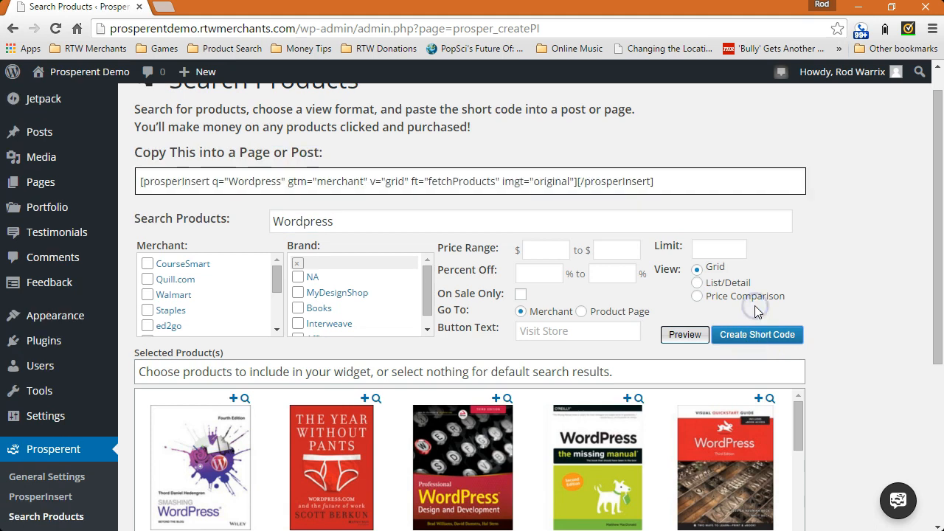
Step: Select the whole generated short code for copying
{"action": "left_click", "coordinate": [670, 183]}
{"action": "left_click", "coordinate": [666, 183]}
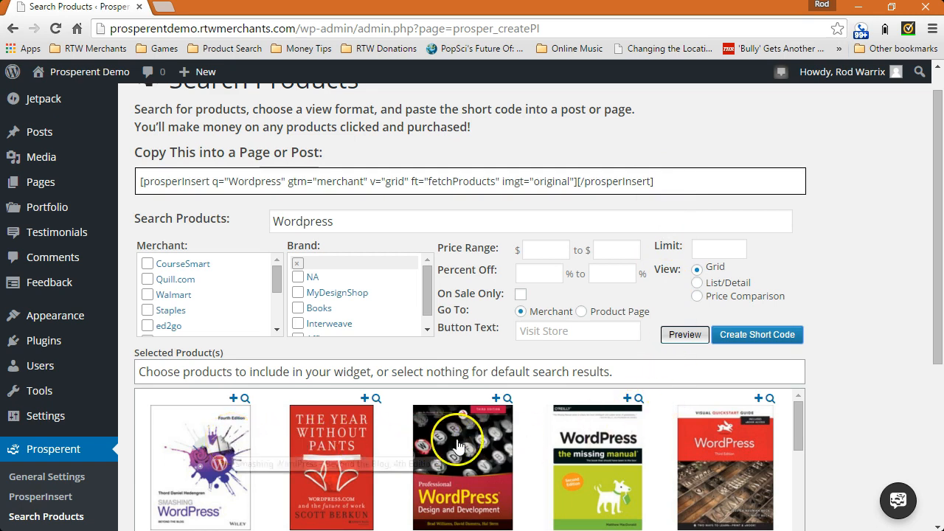
{"action": "right_click", "coordinate": [624, 181]}
{"action": "left_click", "coordinate": [603, 185]}
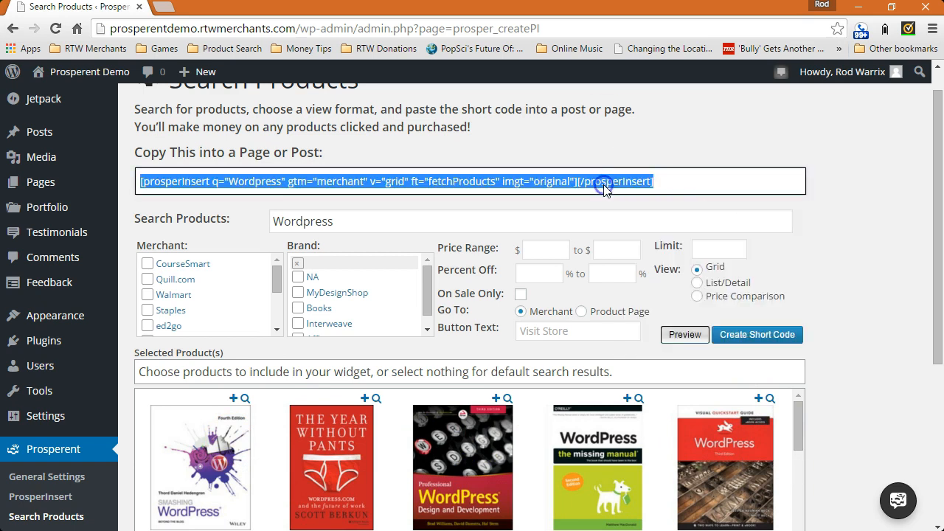
{"action": "right_click", "coordinate": [603, 185]}
{"action": "left_click", "coordinate": [522, 189]}
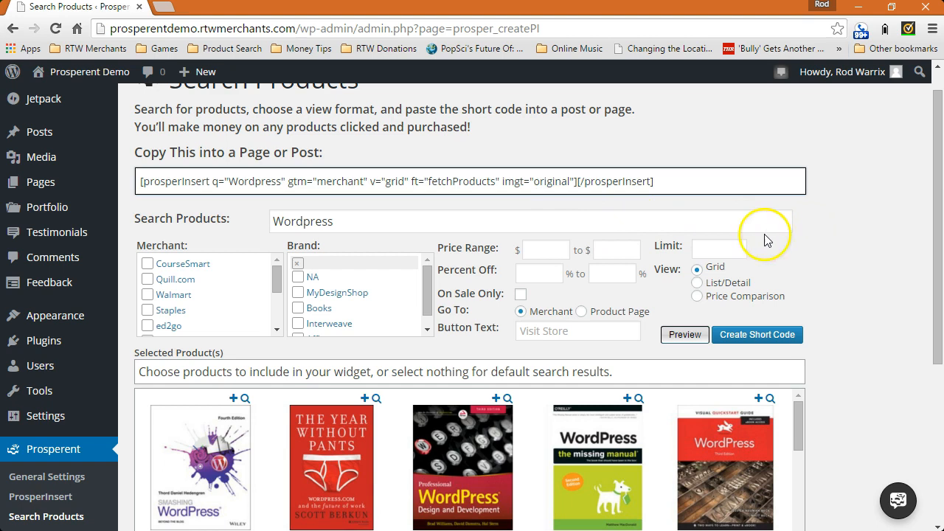
Step: Limit the insert to 3 products and create its updated short code, selected for copying
{"action": "left_click", "coordinate": [710, 249]}
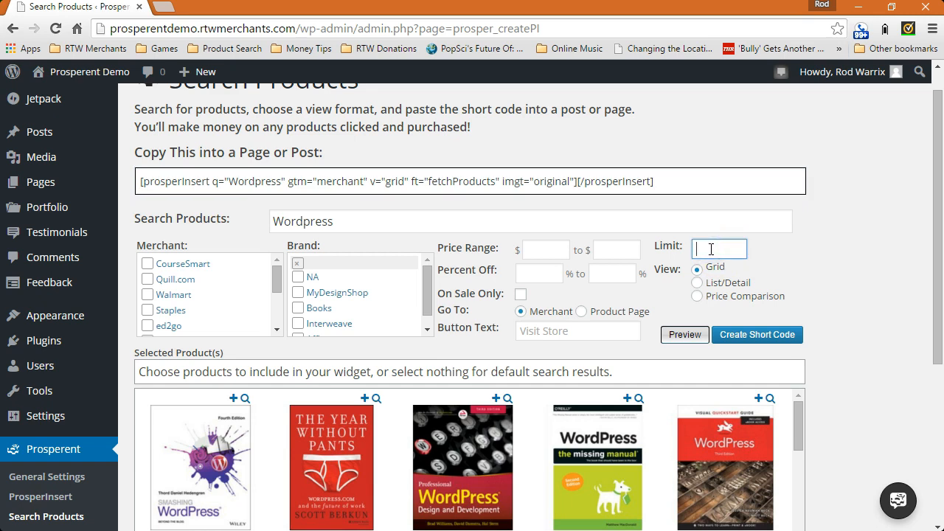
{"action": "type", "text": "3"}
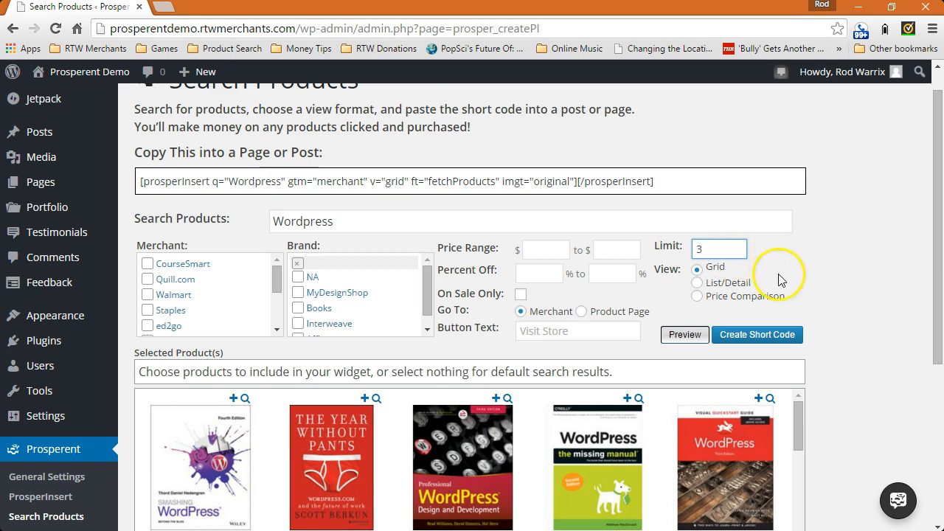
{"action": "left_click", "coordinate": [762, 336]}
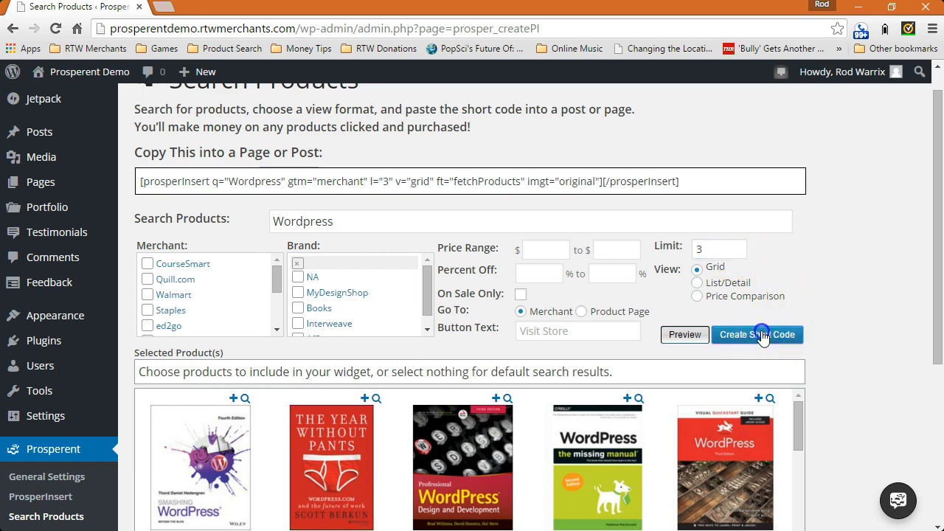
{"action": "left_click", "coordinate": [463, 184]}
{"action": "right_click", "coordinate": [462, 181]}
{"action": "left_click", "coordinate": [485, 191]}
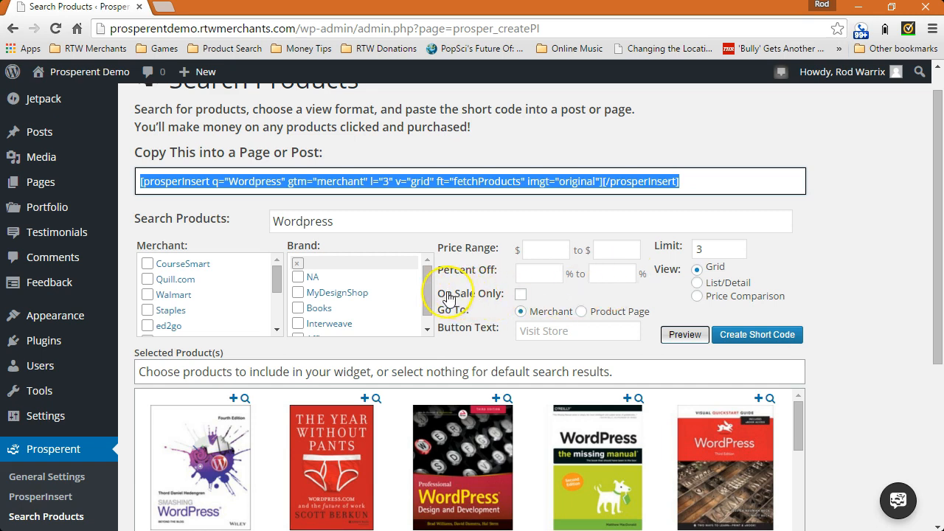
Step: Try restricting the Wordpress results to on-sale products only
{"action": "left_click", "coordinate": [521, 295]}
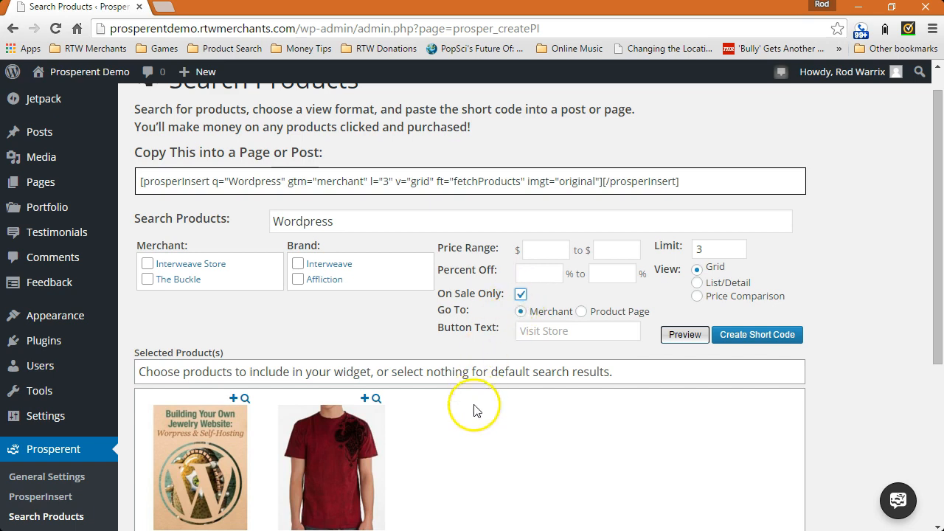
{"action": "scroll", "coordinate": [464, 413], "scroll_direction": "down", "scroll_amount": 1}
{"action": "scroll", "coordinate": [453, 422], "scroll_direction": "up", "scroll_amount": 2}
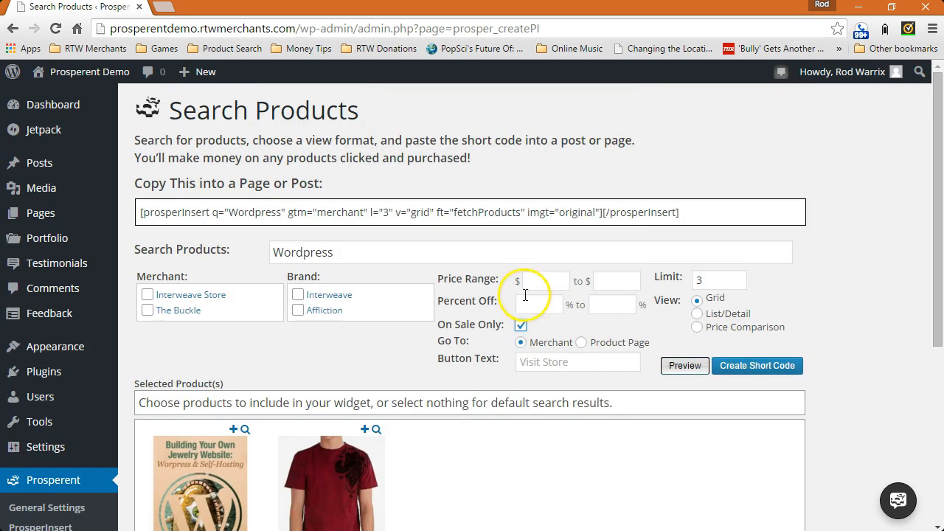
{"action": "left_click", "coordinate": [520, 324]}
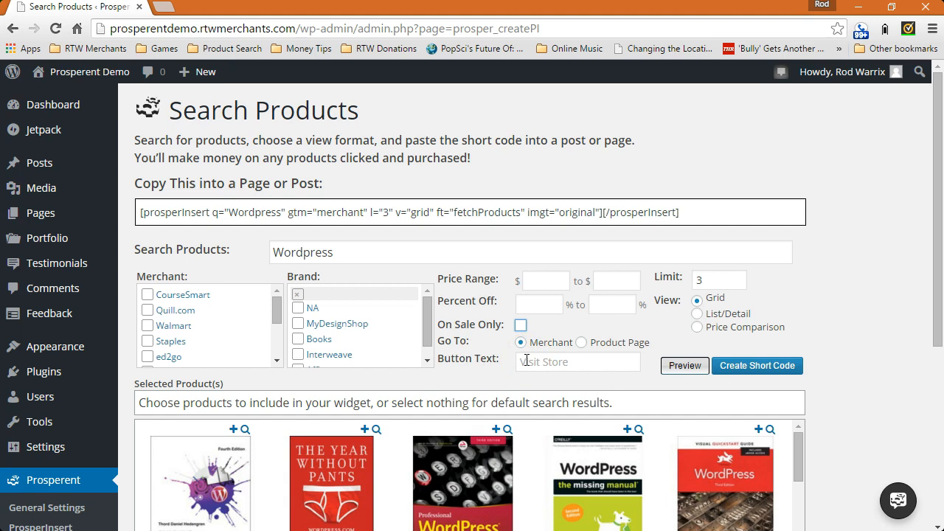
Step: Set the button text to "Buy It Here!" and create the updated short code, selected for copying
{"action": "left_click", "coordinate": [558, 362]}
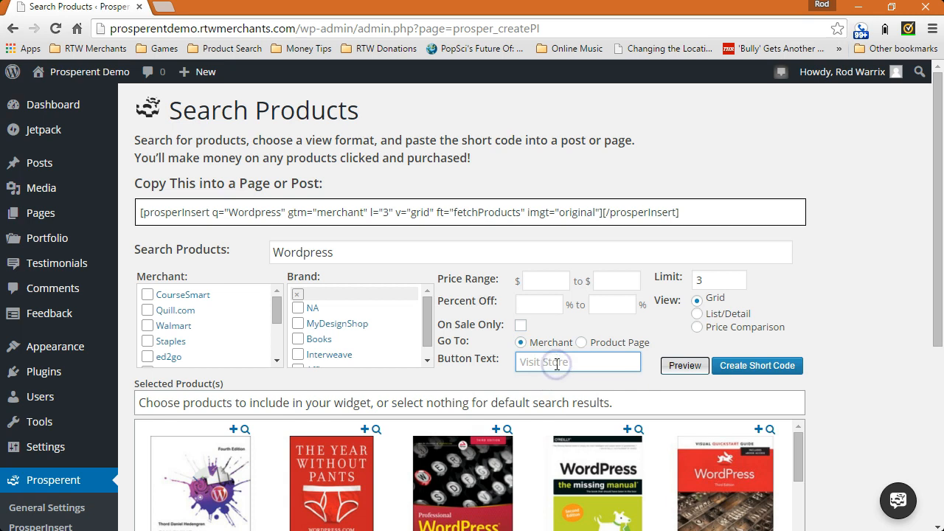
{"action": "type", "text": "Buy It Here!"}
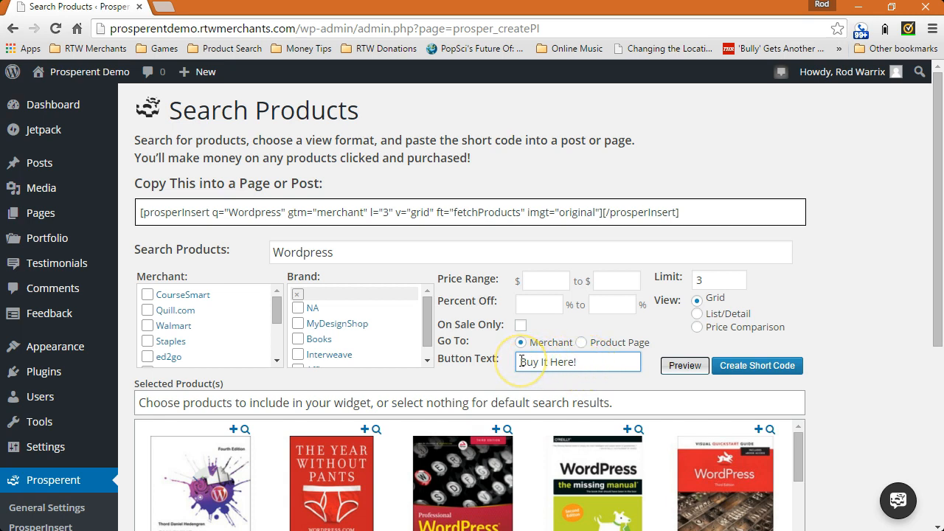
{"action": "left_click", "coordinate": [751, 372]}
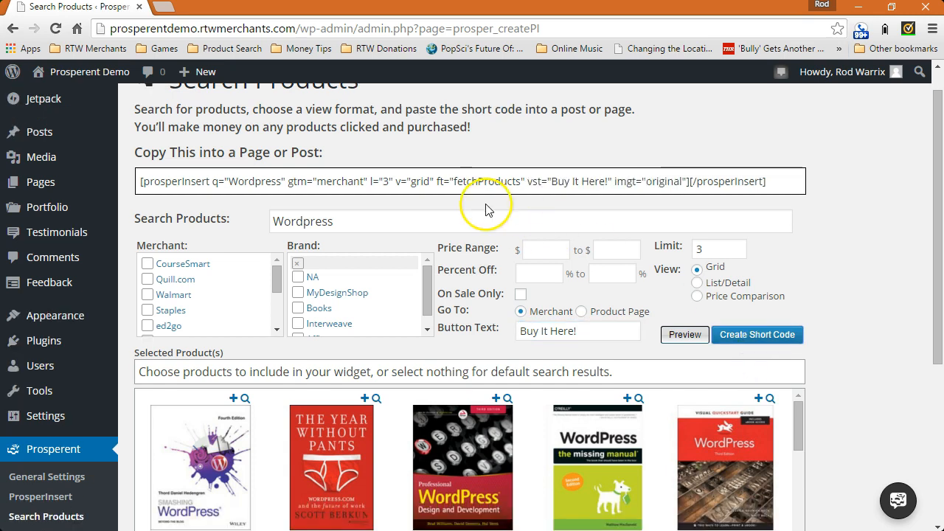
{"action": "left_click", "coordinate": [430, 184]}
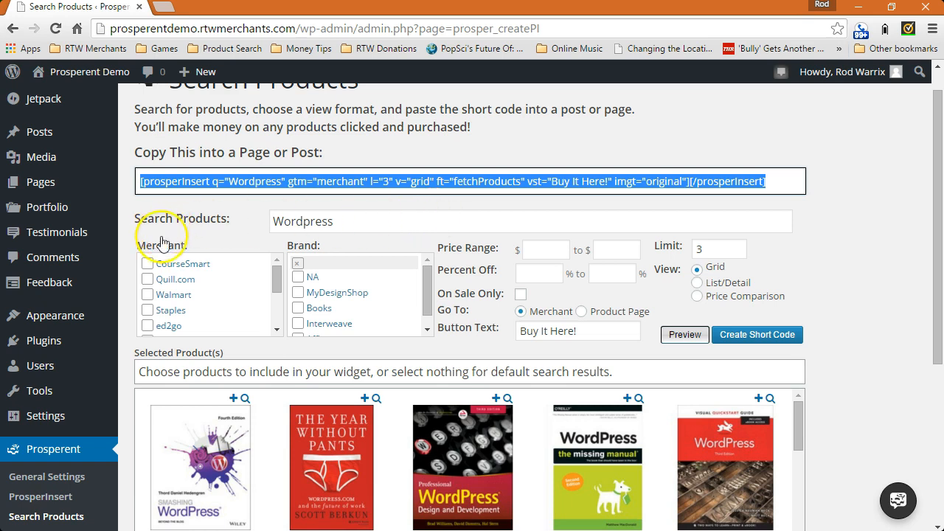
Step: Clear the product limit and choose the Smashing WordPress, WordPress 24-Hour Trainer and Pro WordPress Theme Development books for the insert
{"action": "double_click", "coordinate": [724, 248]}
{"action": "key", "text": "BackSpace"}
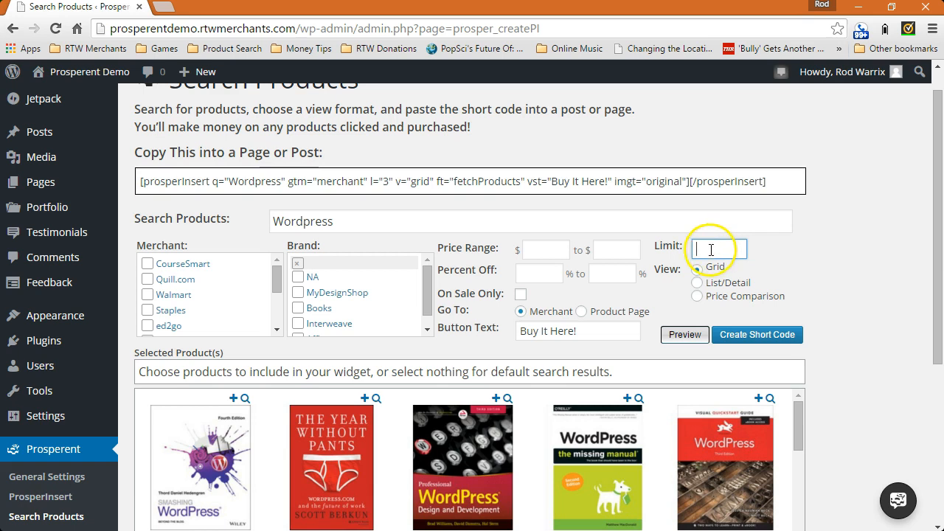
{"action": "left_click", "coordinate": [221, 439]}
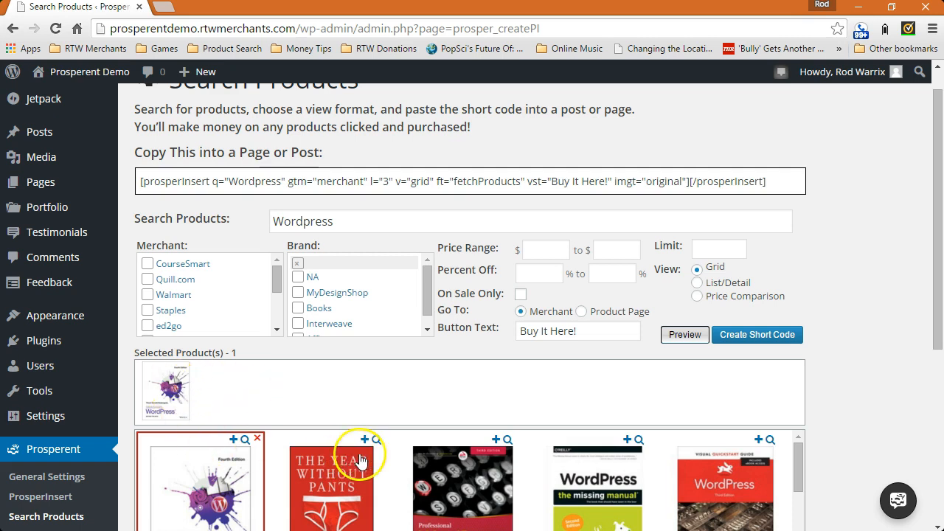
{"action": "scroll", "coordinate": [428, 458], "scroll_direction": "down", "scroll_amount": 5}
{"action": "left_click", "coordinate": [474, 463]}
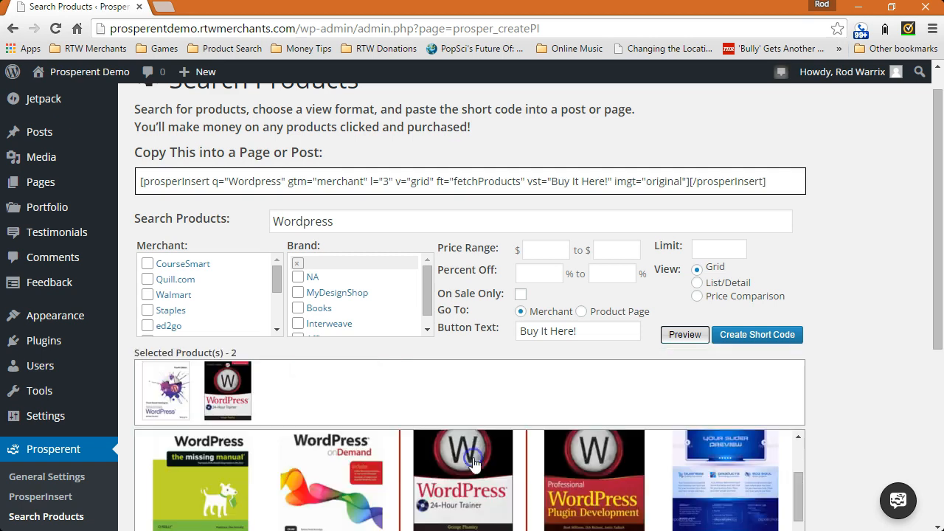
{"action": "scroll", "coordinate": [476, 464], "scroll_direction": "down", "scroll_amount": 3}
{"action": "scroll", "coordinate": [504, 486], "scroll_direction": "down", "scroll_amount": 3}
{"action": "left_click", "coordinate": [504, 487]}
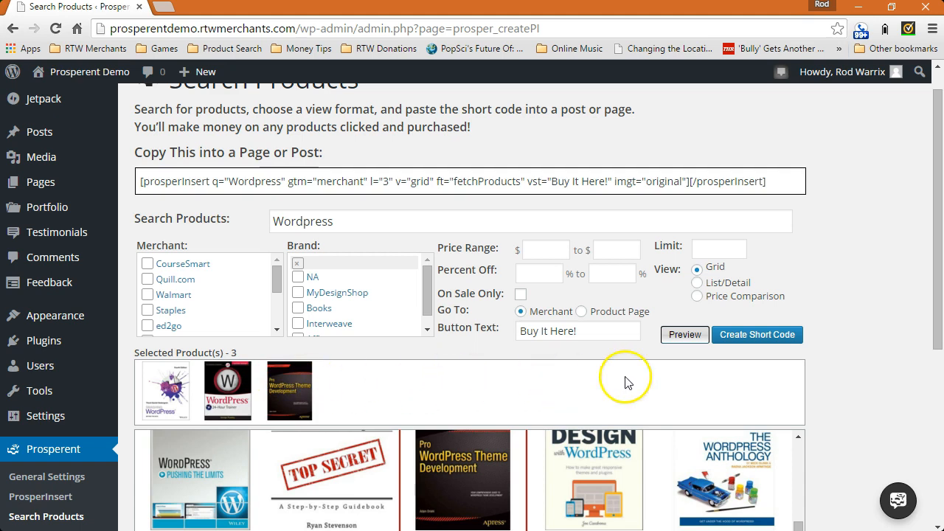
Step: Create the short code for the chosen books and remove Pro WordPress Theme Development from the selected products
{"action": "left_click", "coordinate": [753, 341]}
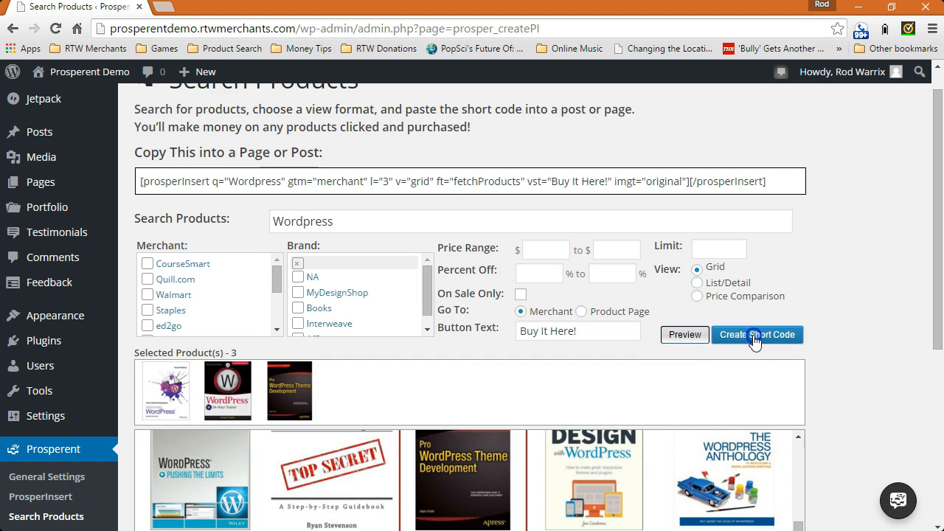
{"action": "left_click", "coordinate": [586, 181]}
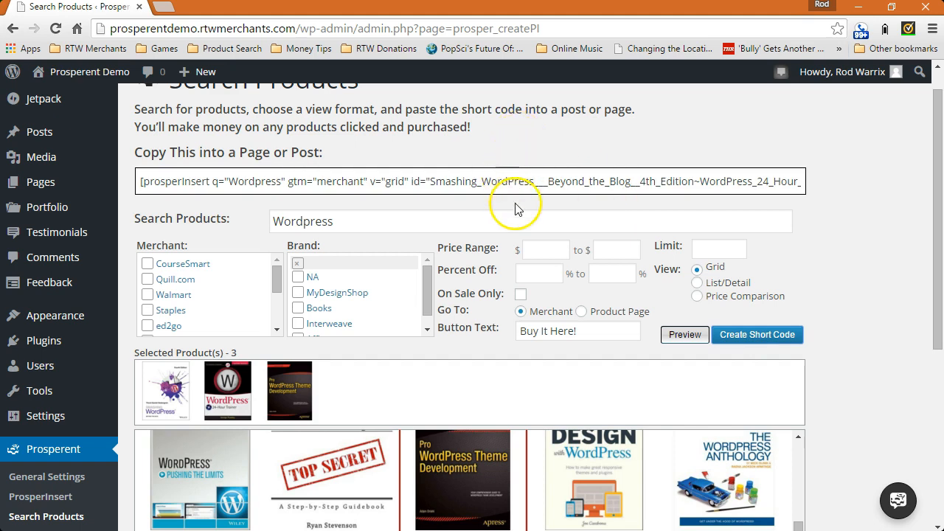
{"action": "left_click", "coordinate": [293, 382]}
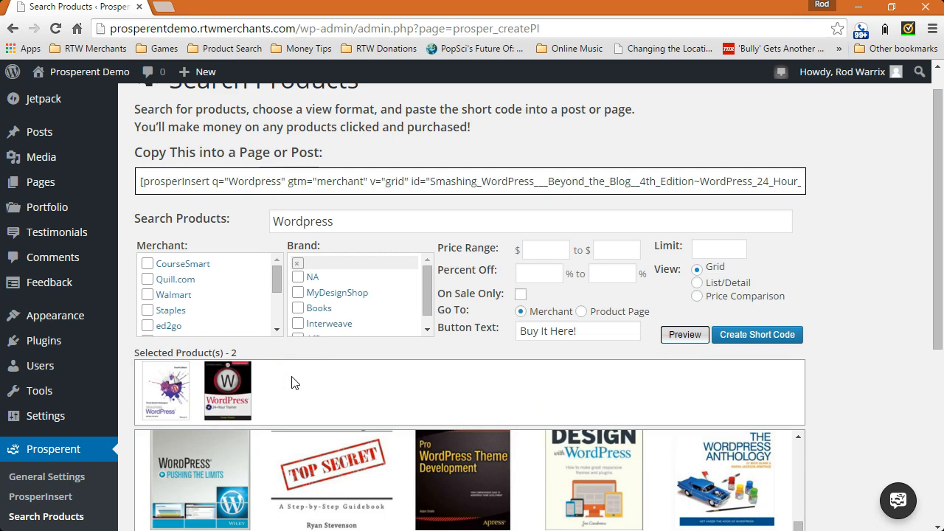
{"action": "scroll", "coordinate": [291, 382], "scroll_direction": "up", "scroll_amount": 1}
{"action": "left_click", "coordinate": [324, 404]}
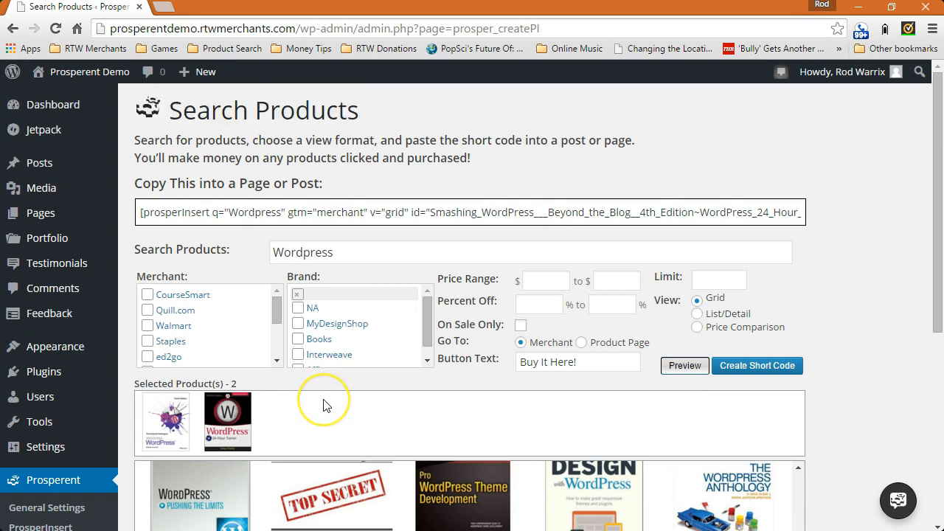
Step: Filter the Wordpress product results to the merchant CourseSmart
{"action": "left_click", "coordinate": [157, 272]}
{"action": "left_click", "coordinate": [148, 296]}
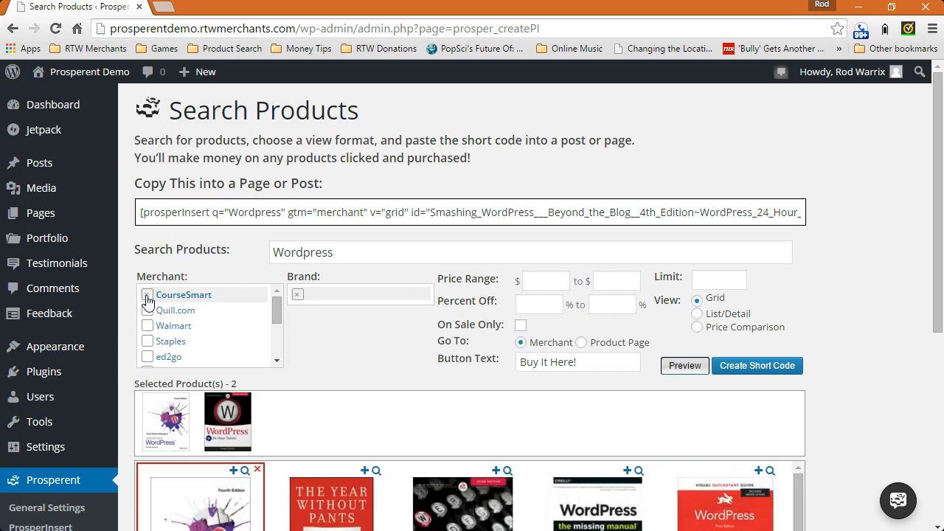
{"action": "left_click", "coordinate": [148, 310]}
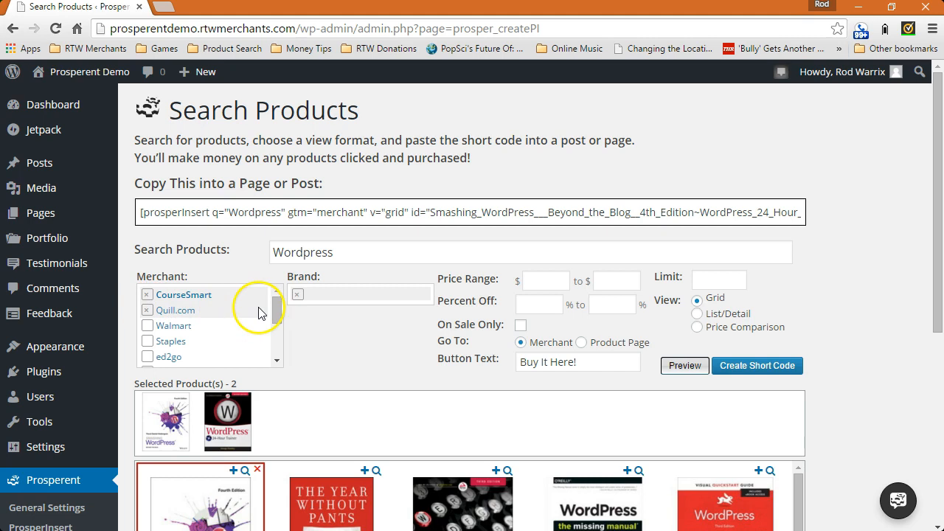
{"action": "scroll", "coordinate": [253, 310], "scroll_direction": "down", "scroll_amount": 5}
{"action": "left_click", "coordinate": [238, 282]}
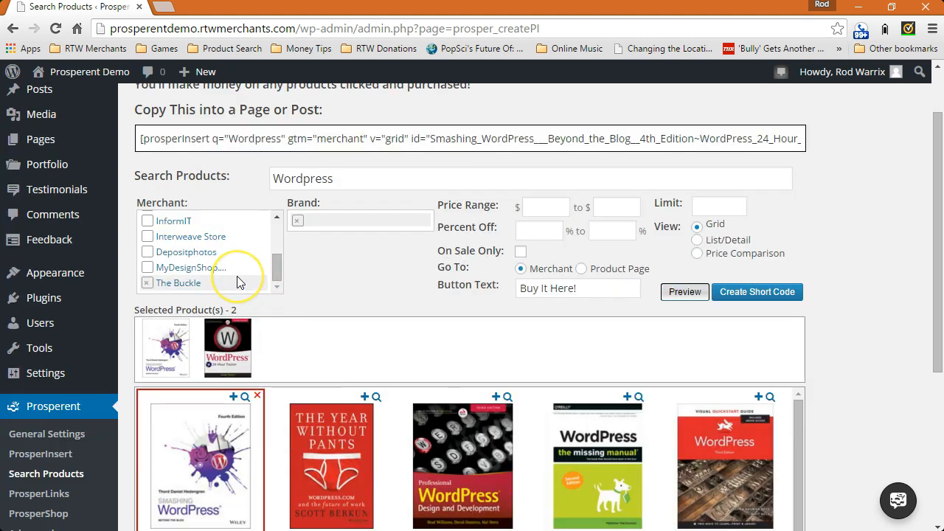
{"action": "scroll", "coordinate": [327, 442], "scroll_direction": "down", "scroll_amount": 3}
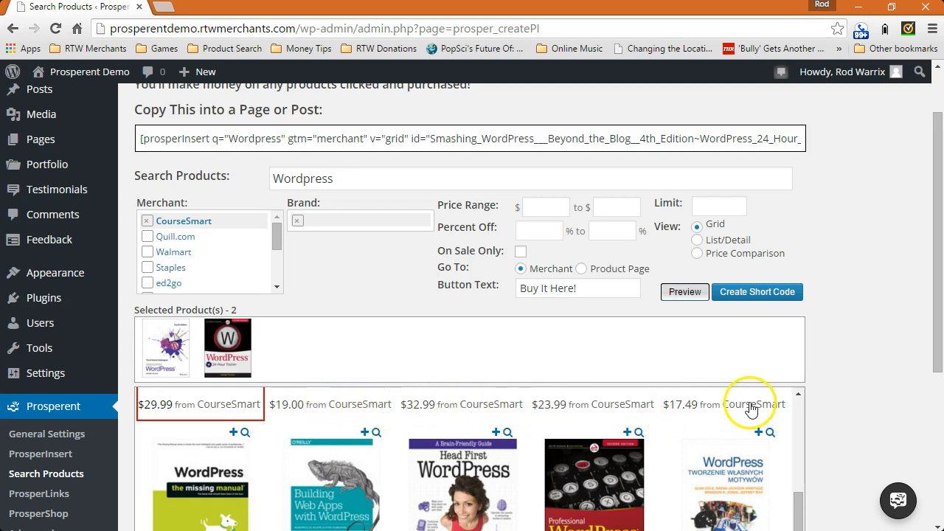
{"action": "scroll", "coordinate": [369, 384], "scroll_direction": "up", "scroll_amount": 1}
{"action": "left_click", "coordinate": [205, 329]}
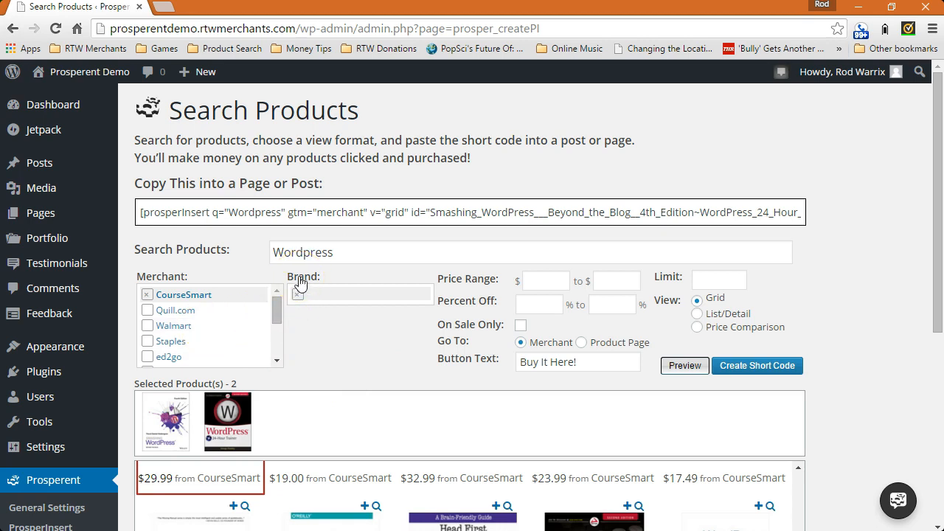
{"action": "left_click", "coordinate": [312, 298]}
{"action": "left_click", "coordinate": [357, 365]}
Step: Replace the product search term with CSS Programming
{"action": "left_click", "coordinate": [348, 252]}
{"action": "double_click", "coordinate": [348, 252]}
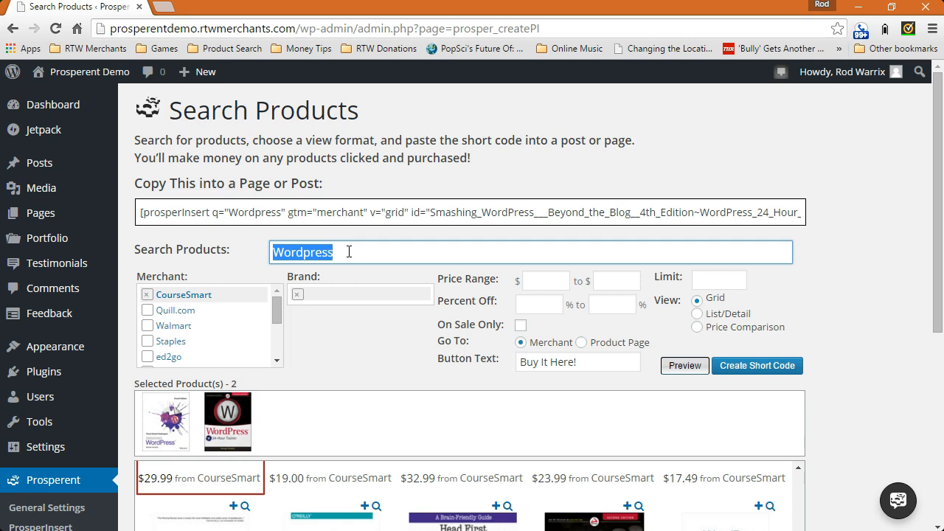
{"action": "type", "text": "CSS"}
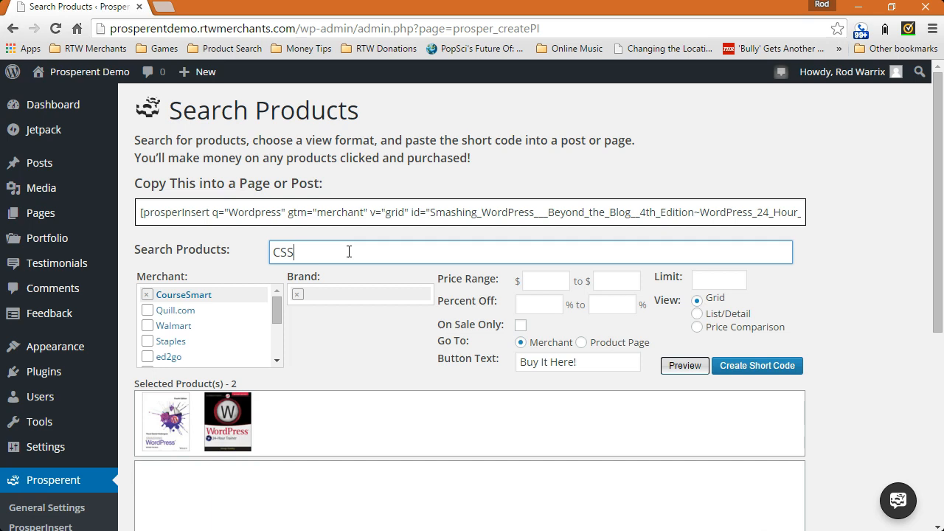
{"action": "type", "text": " Pro"}
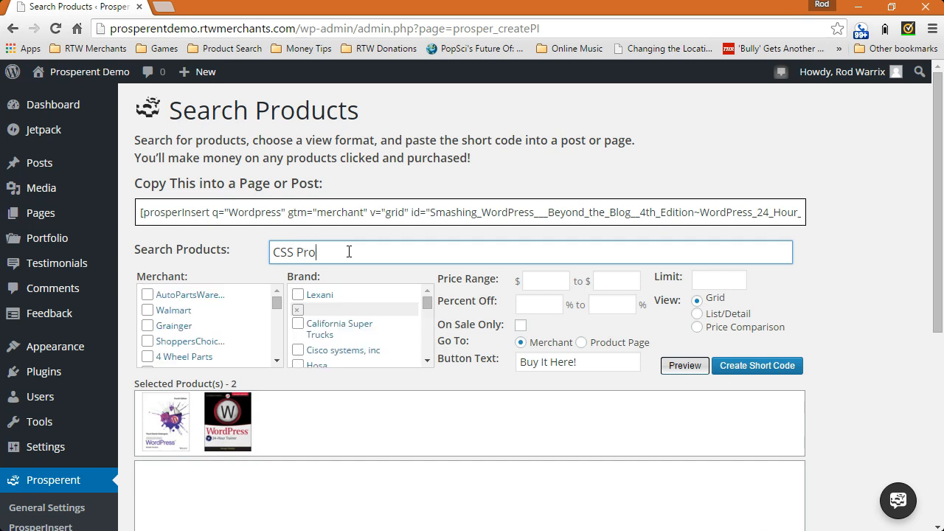
{"action": "type", "text": "gramming"}
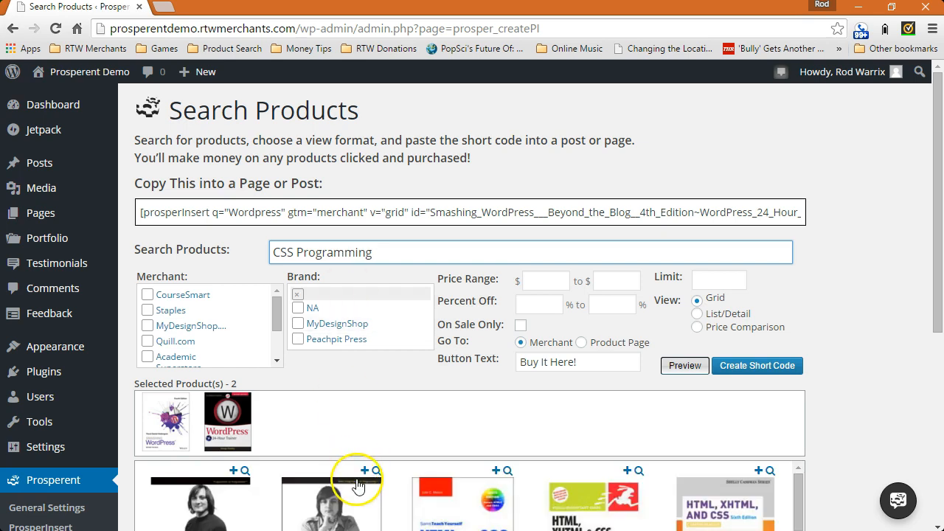
Step: Add the book Beginning HTML and CSS from the search results to the selected products
{"action": "scroll", "coordinate": [487, 483], "scroll_direction": "down", "scroll_amount": 2}
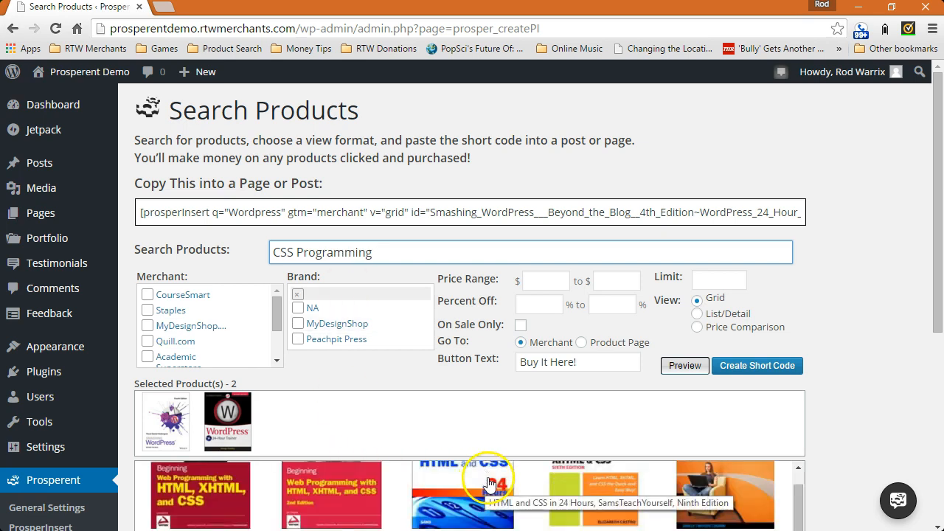
{"action": "scroll", "coordinate": [486, 483], "scroll_direction": "down", "scroll_amount": 2}
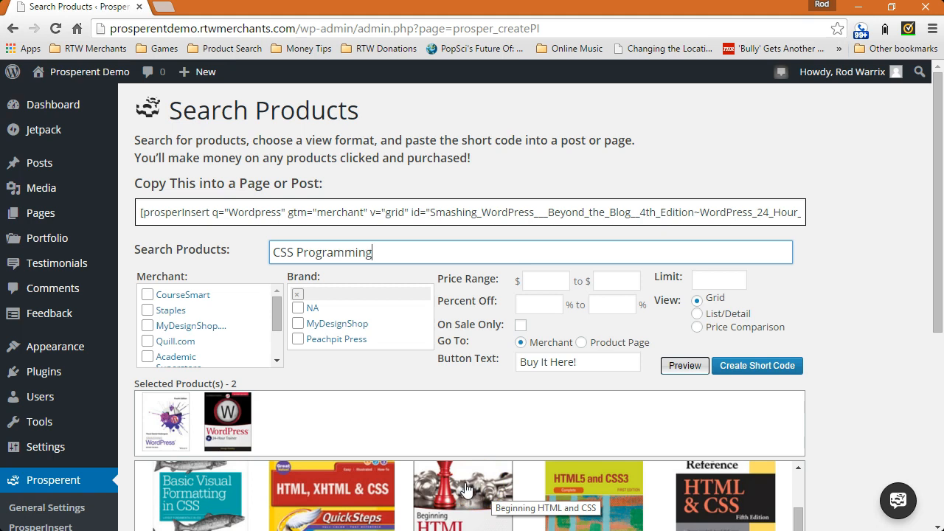
{"action": "left_click", "coordinate": [466, 488]}
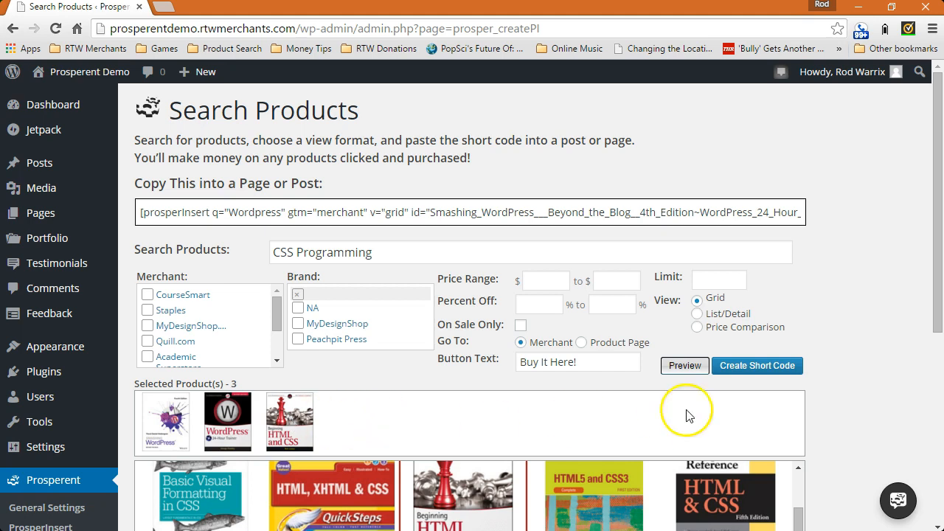
Step: Create the short code for the three selected books and copy it
{"action": "left_click", "coordinate": [751, 369]}
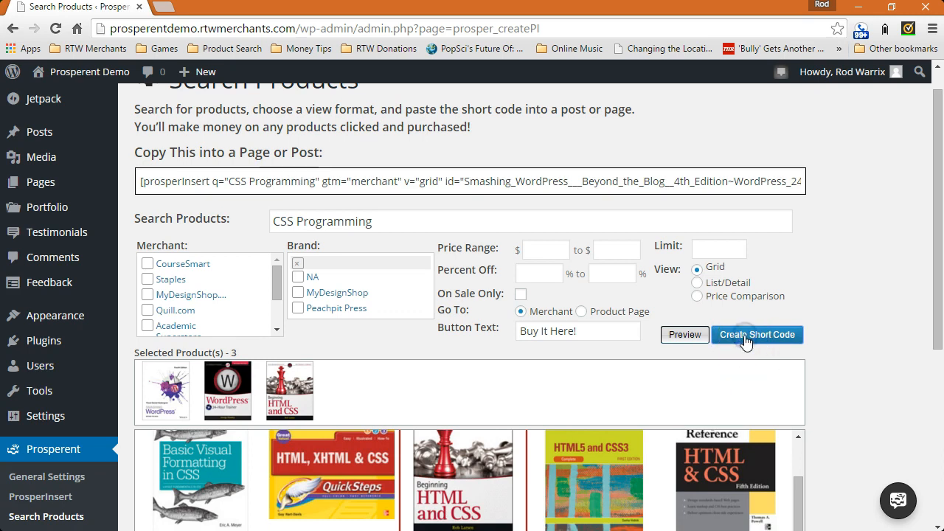
{"action": "left_click", "coordinate": [535, 179]}
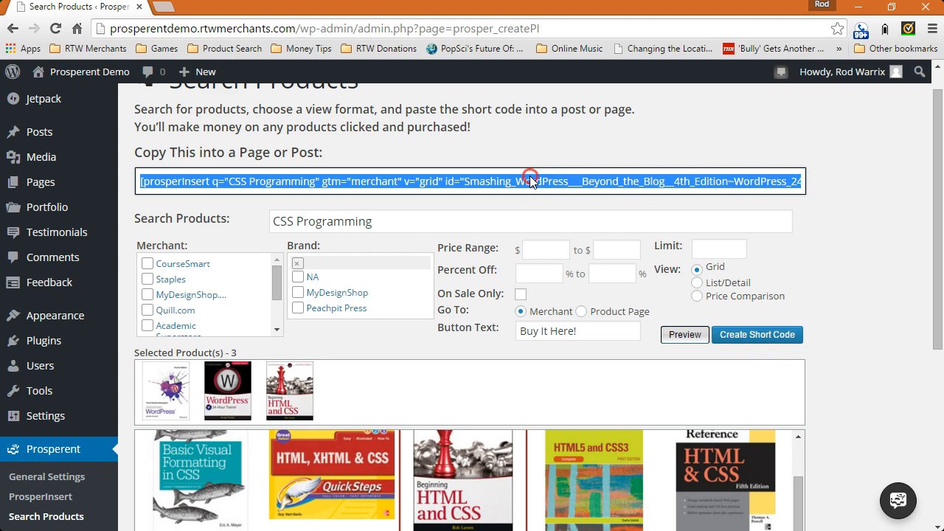
{"action": "right_click", "coordinate": [531, 177]}
{"action": "left_click", "coordinate": [558, 188]}
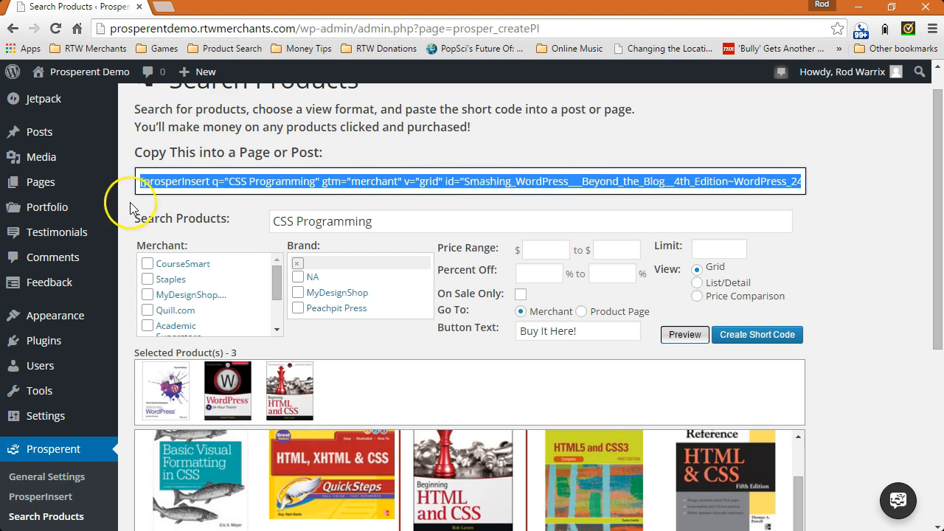
Step: Open the WordPress Sample page from the site's page list for editing
{"action": "mouse_move", "coordinate": [52, 190]}
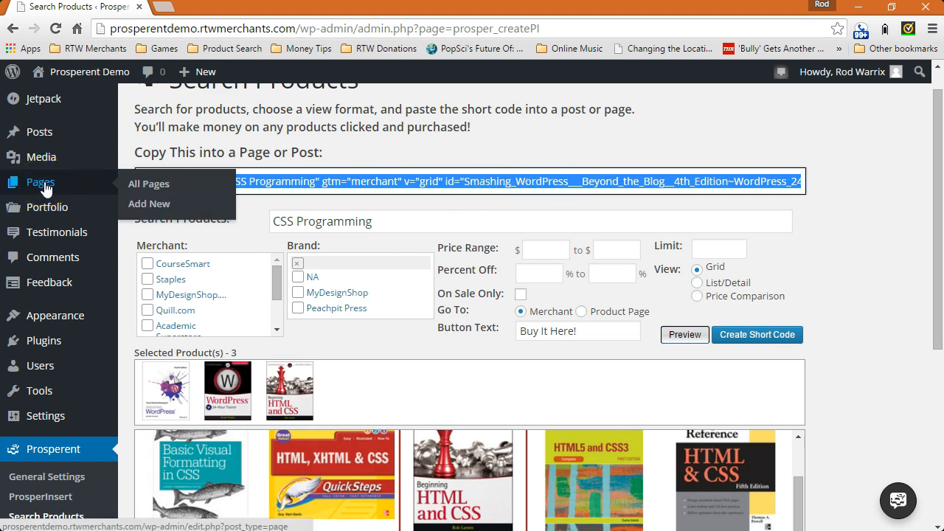
{"action": "left_click", "coordinate": [44, 184]}
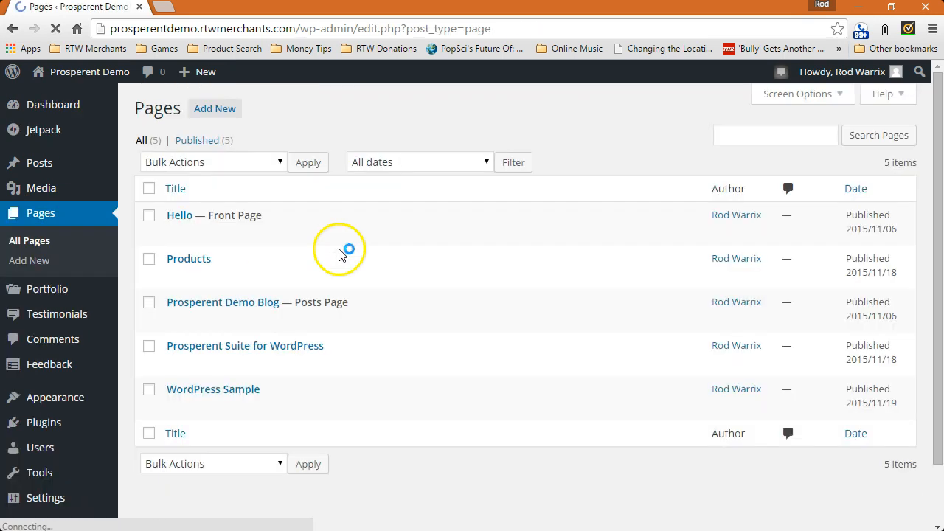
{"action": "mouse_move", "coordinate": [406, 298]}
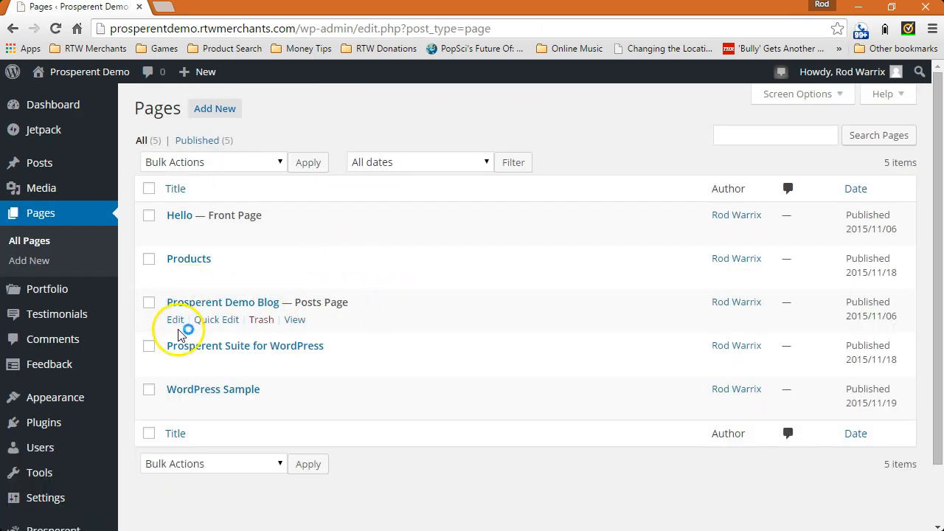
{"action": "left_click", "coordinate": [176, 409]}
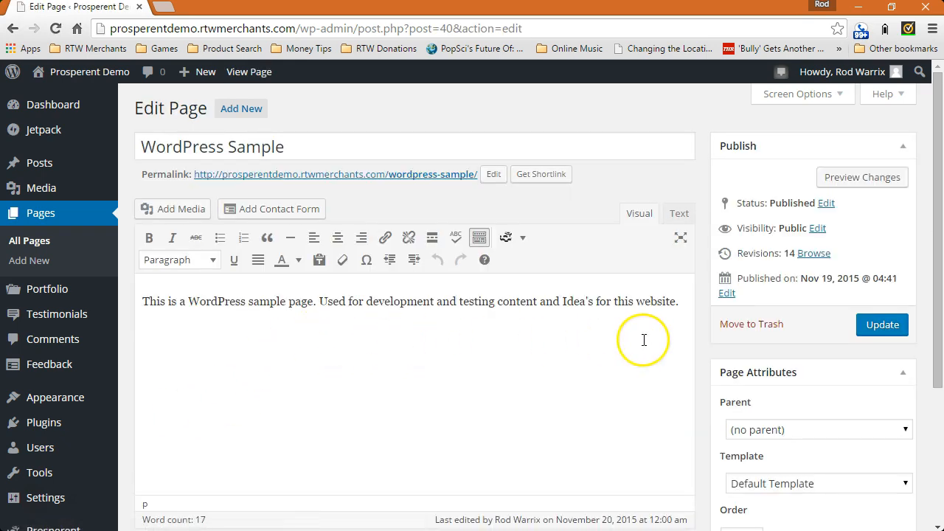
Step: Paste the copied ProsperInsert short code on a new line below the page's introductory sentence
{"action": "left_click", "coordinate": [683, 310]}
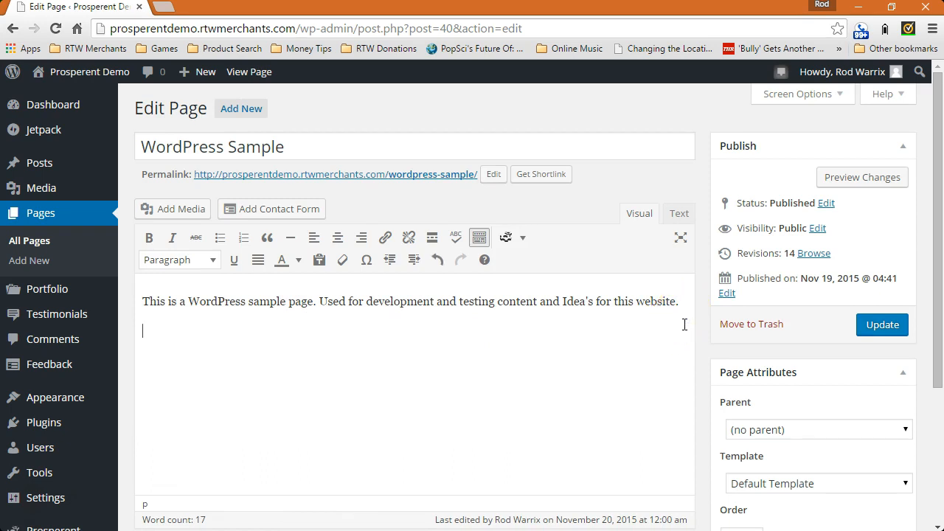
{"action": "right_click", "coordinate": [167, 329]}
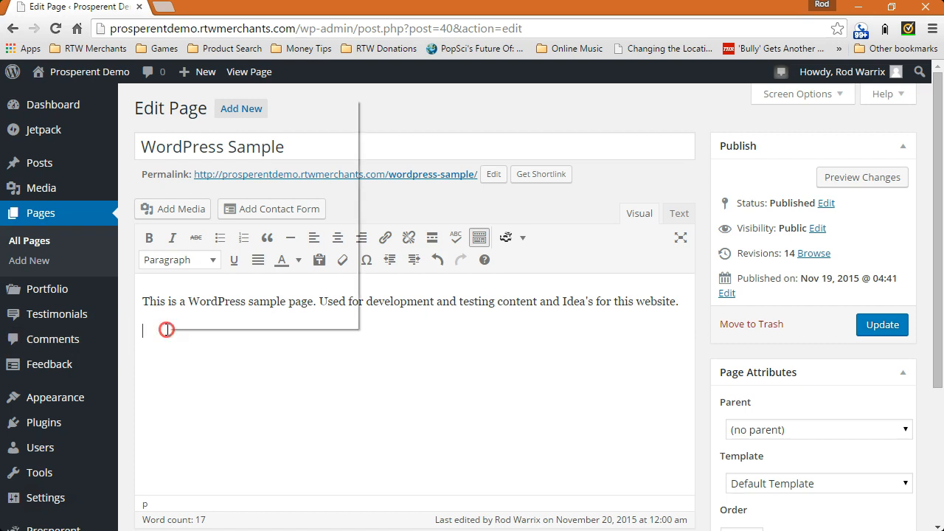
{"action": "left_click", "coordinate": [213, 188]}
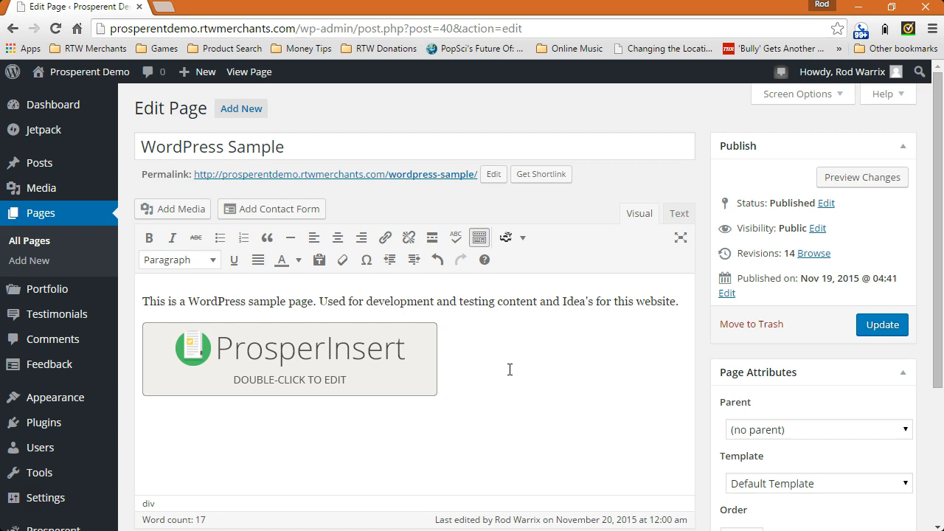
Step: Inspect the short code parameters held in the ProsperInsert block in the page content
{"action": "left_click", "coordinate": [491, 361]}
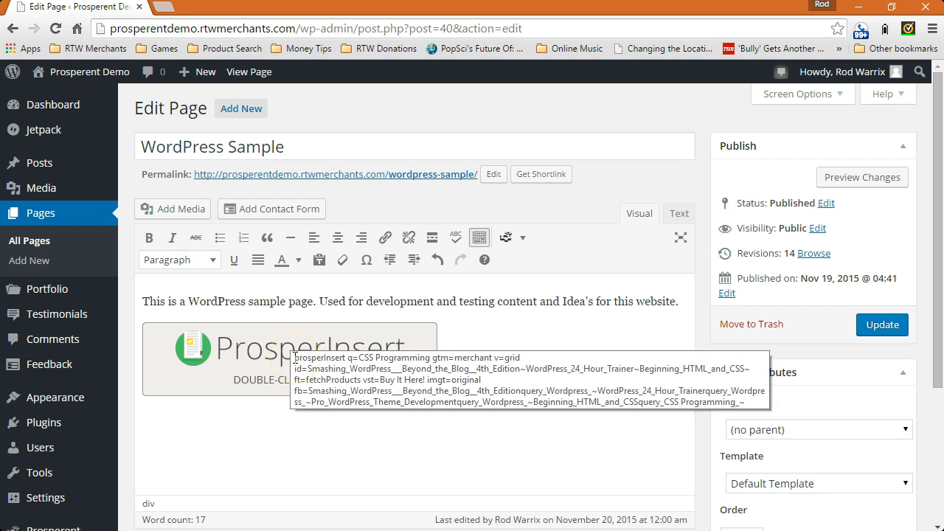
{"action": "left_click", "coordinate": [491, 358]}
{"action": "left_click", "coordinate": [326, 358]}
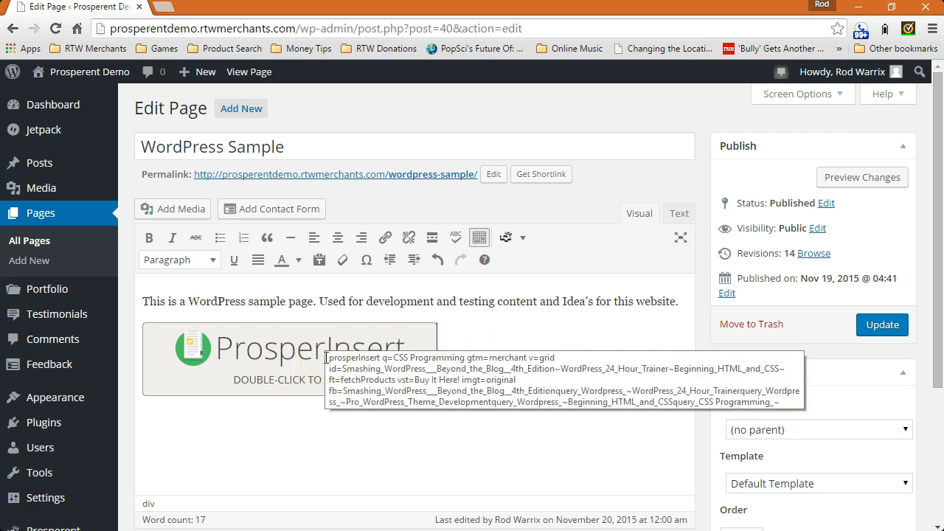
{"action": "left_click", "coordinate": [529, 364]}
{"action": "left_click", "coordinate": [546, 355]}
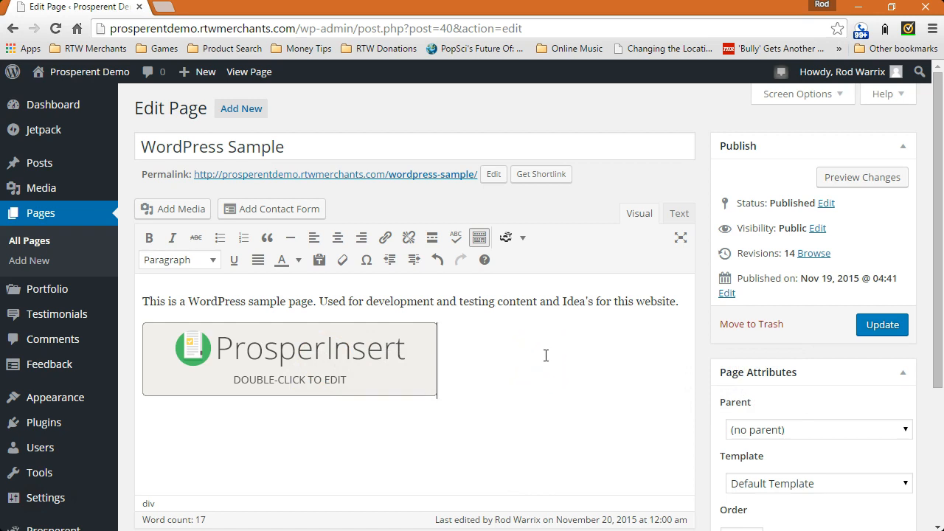
Step: Update the WordPress Sample page and open its published version
{"action": "left_click", "coordinate": [881, 338]}
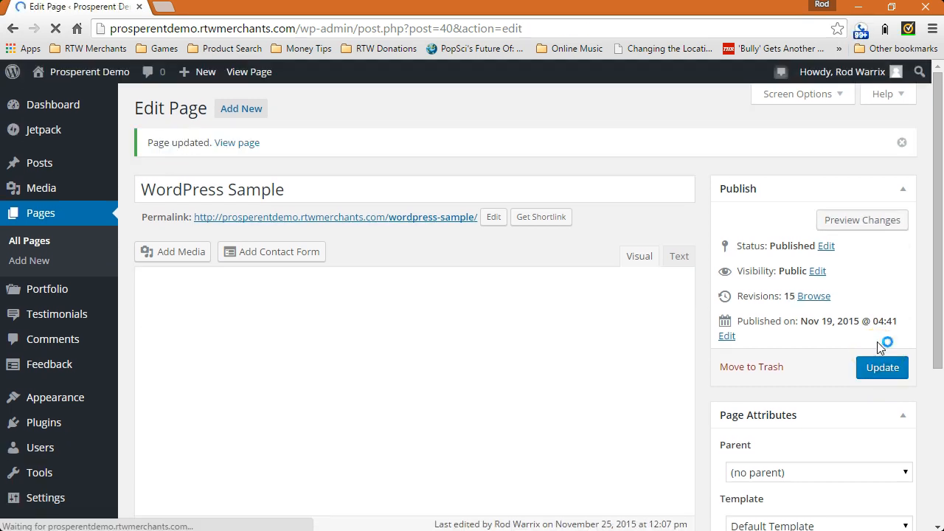
{"action": "left_click", "coordinate": [882, 368]}
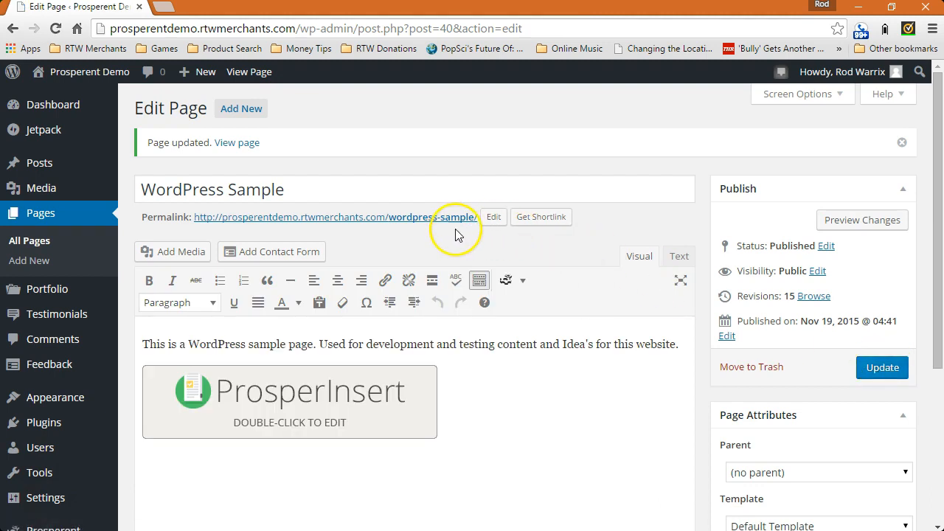
{"action": "left_click", "coordinate": [244, 144]}
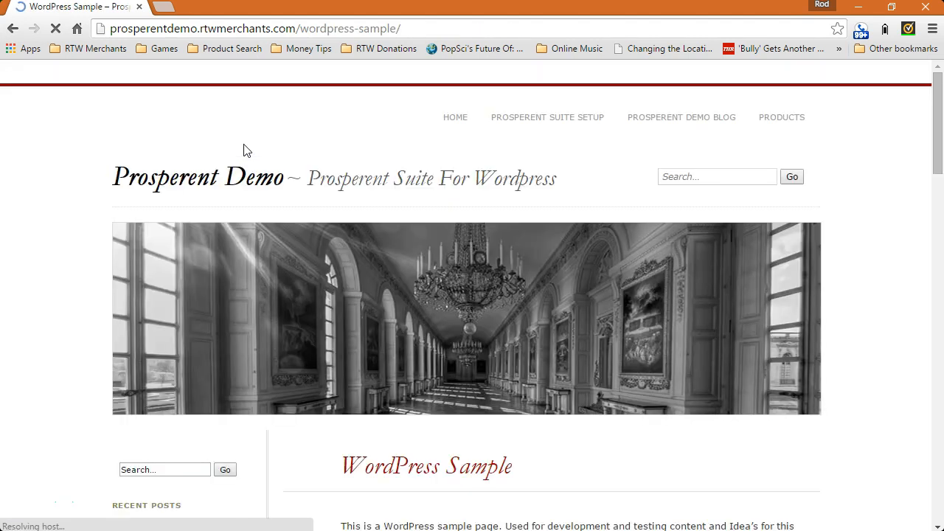
Step: Examine the inserted books on the published page and follow the Buy It Here! link for Smashing WordPress
{"action": "scroll", "coordinate": [586, 411], "scroll_direction": "down", "scroll_amount": 1}
{"action": "scroll", "coordinate": [586, 410], "scroll_direction": "down", "scroll_amount": 4}
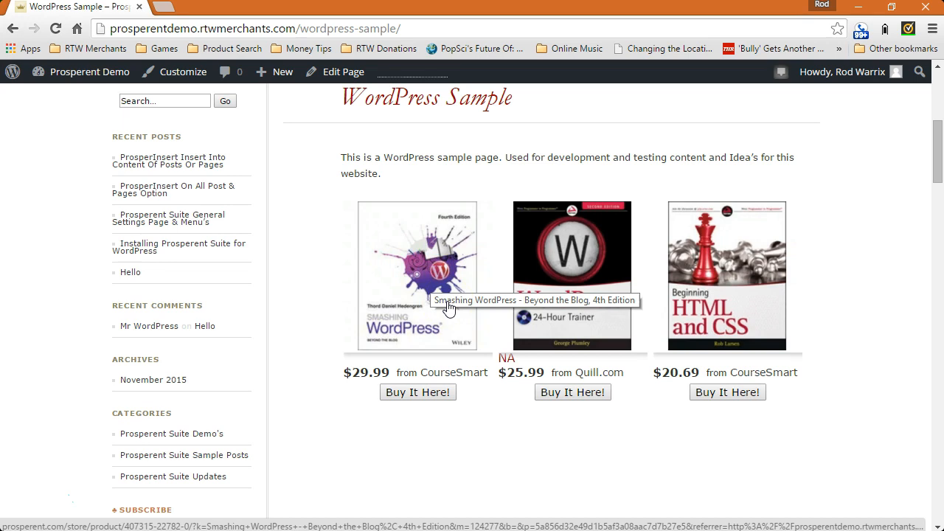
{"action": "left_click", "coordinate": [414, 395]}
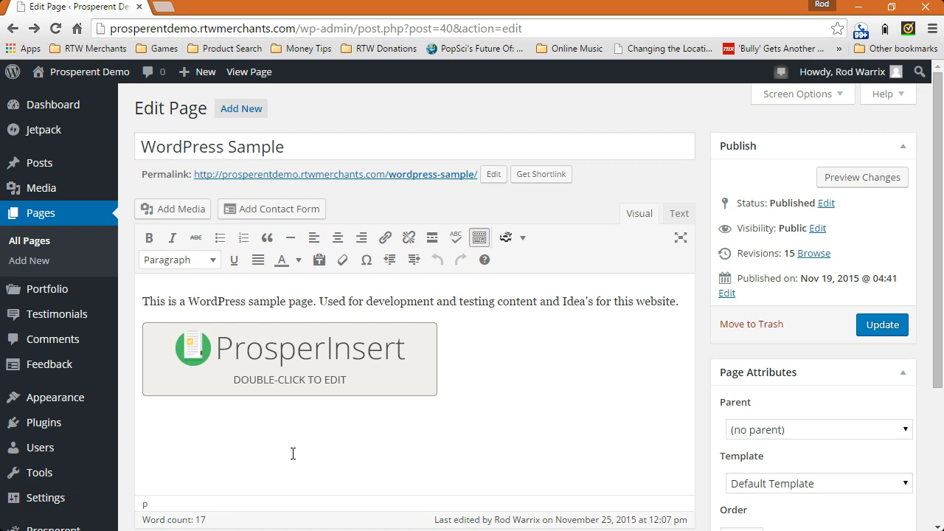
Step: Open the page's ProsperInsert block for editing and remove Beginning HTML and CSS from its selected products
{"action": "double_click", "coordinate": [286, 373]}
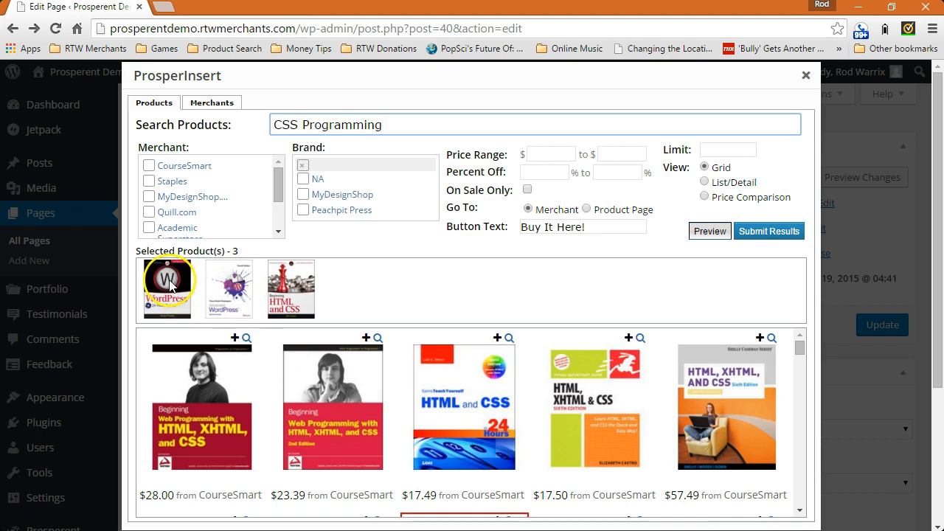
{"action": "left_click", "coordinate": [296, 292]}
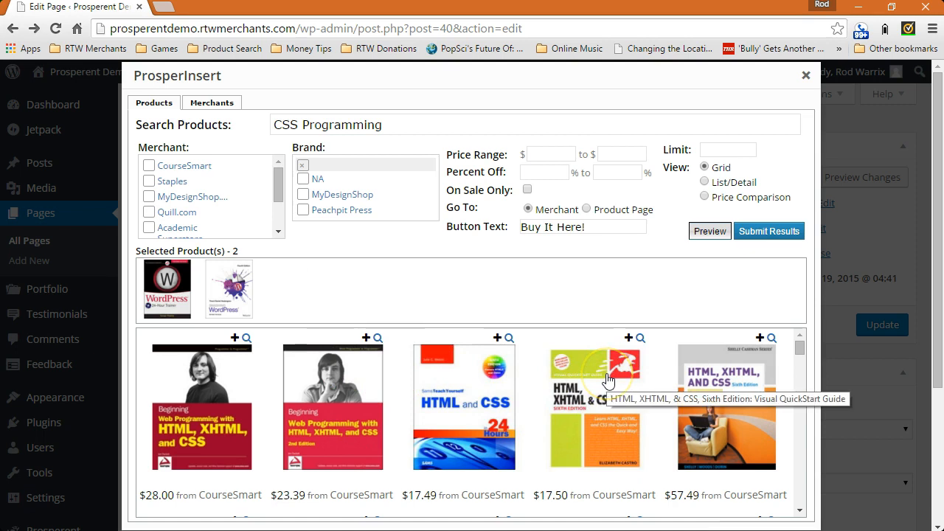
Step: Add Beginning HTML and CSS and Beginning Web Programming with HTML, XHTML, and CSS to the insert's selection and submit the results
{"action": "scroll", "coordinate": [595, 387], "scroll_direction": "down", "scroll_amount": 5}
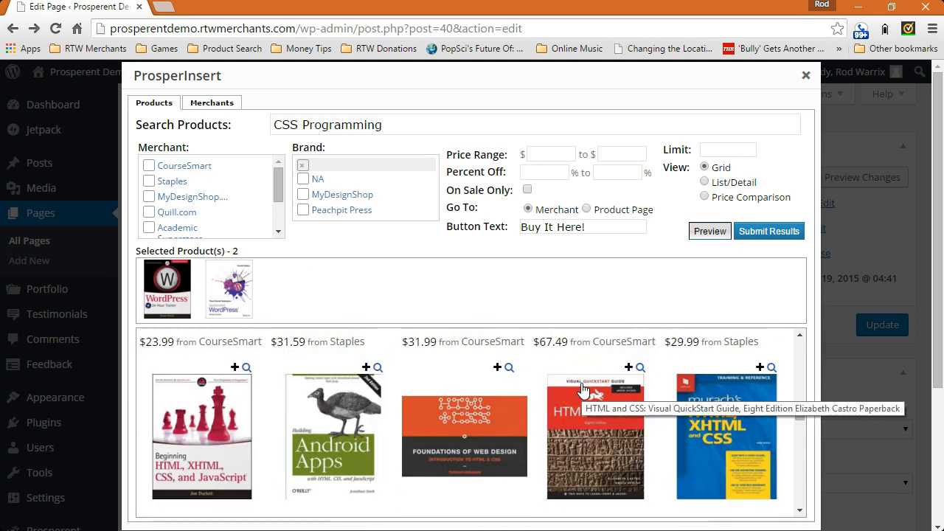
{"action": "scroll", "coordinate": [581, 391], "scroll_direction": "down", "scroll_amount": 5}
{"action": "left_click", "coordinate": [467, 376]}
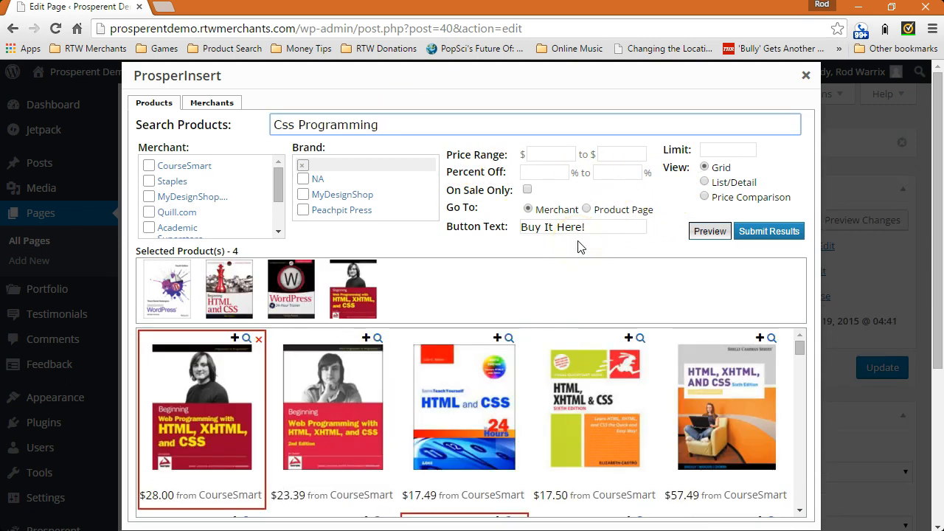
{"action": "left_click", "coordinate": [766, 233]}
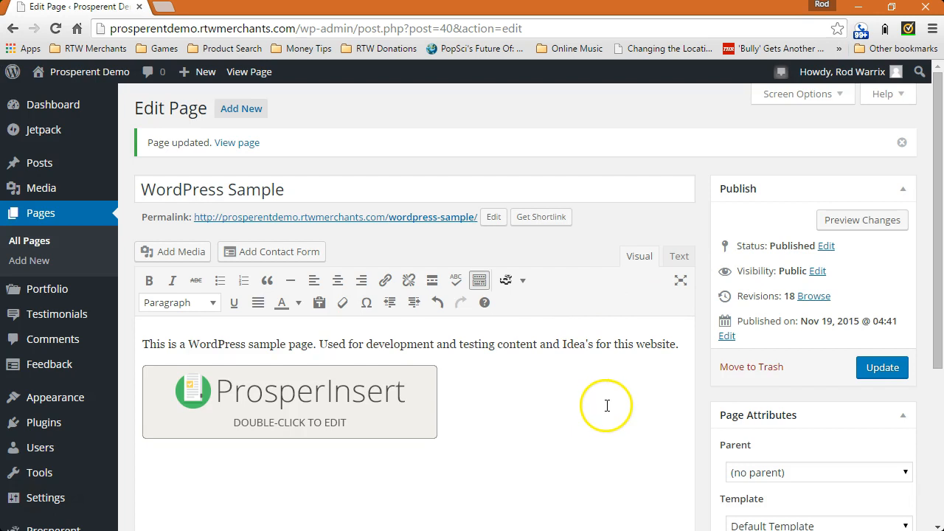
Step: Update the page with the edited product insert, check the insert's parameters and view the published page again
{"action": "left_click", "coordinate": [872, 374]}
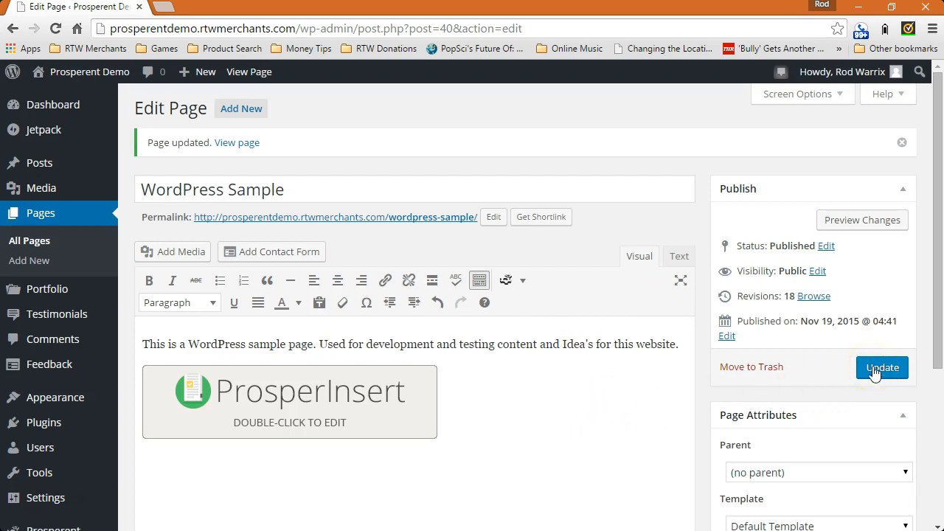
{"action": "left_click", "coordinate": [875, 374]}
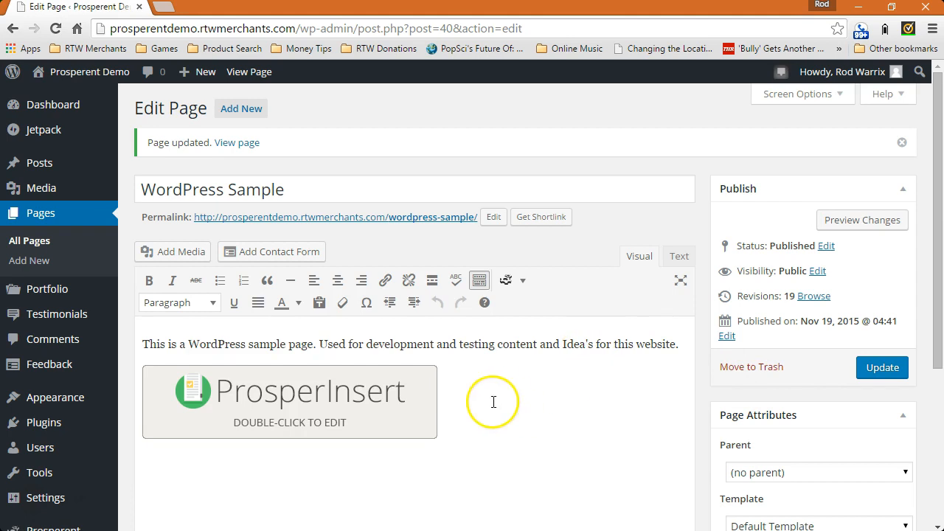
{"action": "mouse_move", "coordinate": [365, 387]}
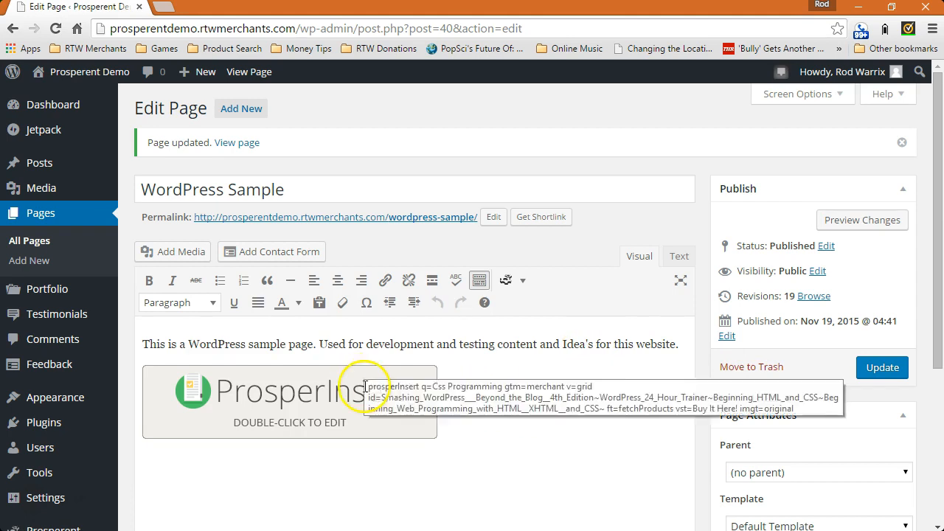
{"action": "left_click", "coordinate": [238, 145]}
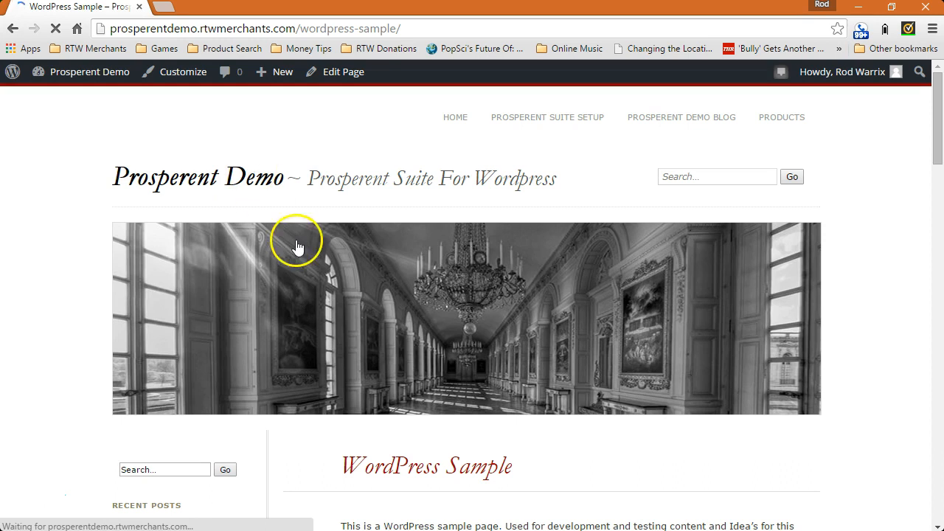
Step: Examine the updated selection of inserted books on the published WordPress Sample page
{"action": "scroll", "coordinate": [462, 279], "scroll_direction": "down", "scroll_amount": 2}
{"action": "scroll", "coordinate": [462, 280], "scroll_direction": "down", "scroll_amount": 5}
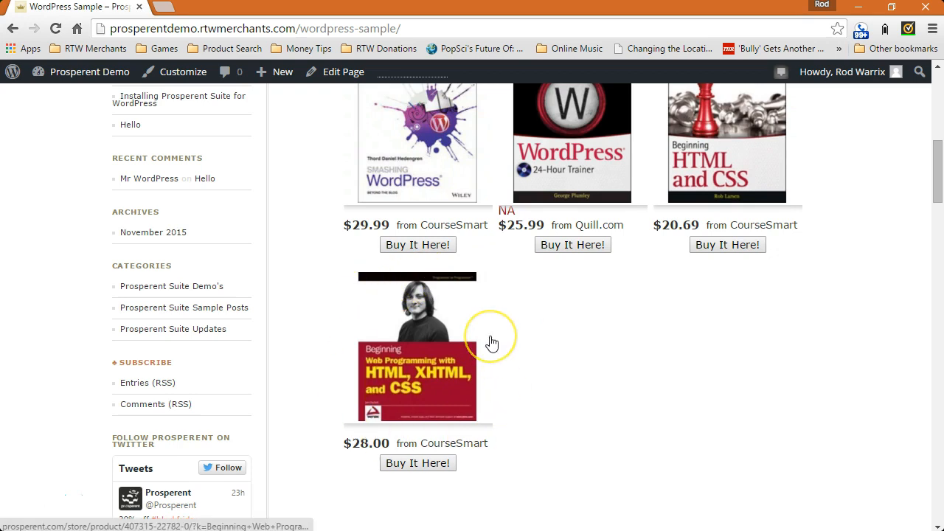
{"action": "scroll", "coordinate": [490, 341], "scroll_direction": "up", "scroll_amount": 7}
{"action": "scroll", "coordinate": [490, 338], "scroll_direction": "up", "scroll_amount": 1}
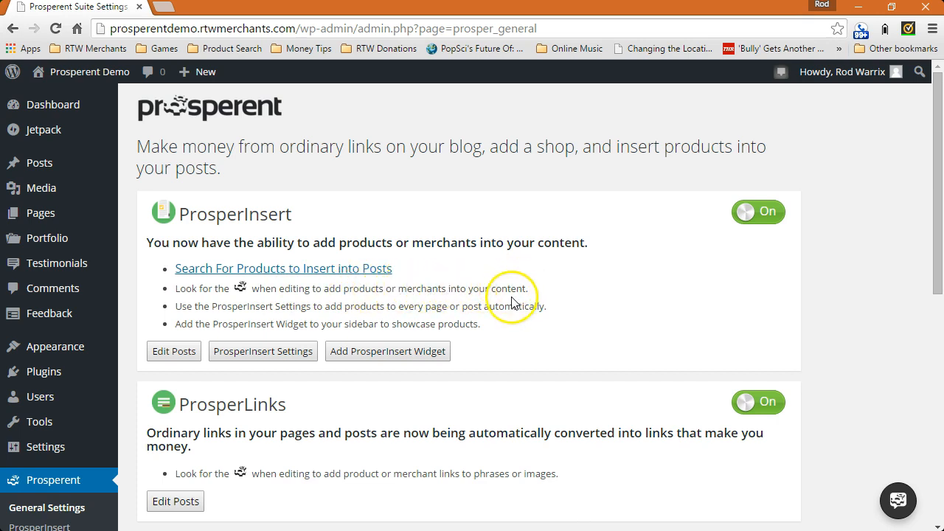
Step: Open the WordPress Sample page for editing from the site's list of pages
{"action": "mouse_move", "coordinate": [42, 213]}
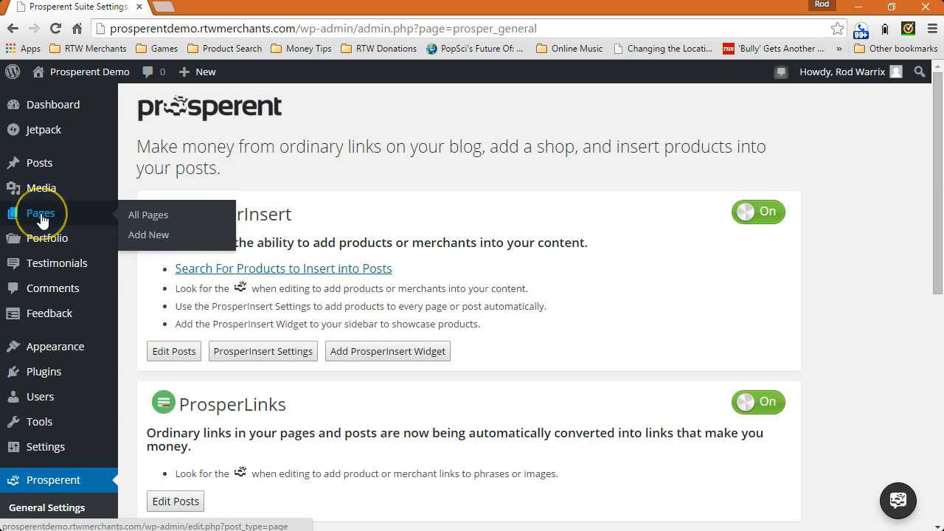
{"action": "left_click", "coordinate": [41, 214]}
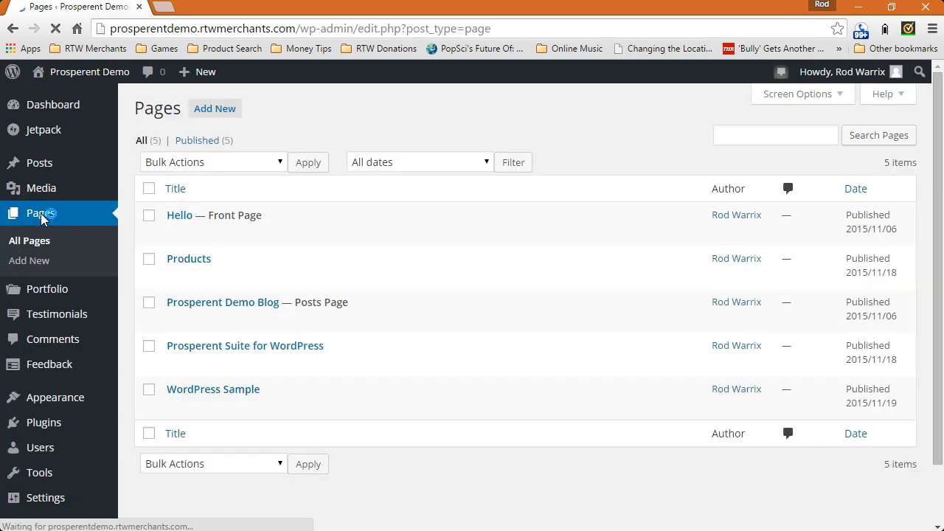
{"action": "mouse_move", "coordinate": [204, 391]}
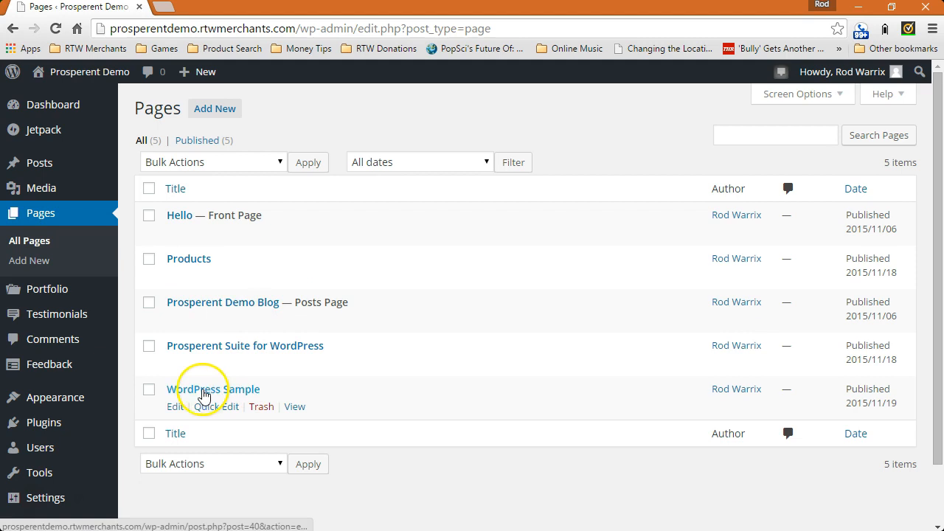
{"action": "left_click", "coordinate": [173, 408]}
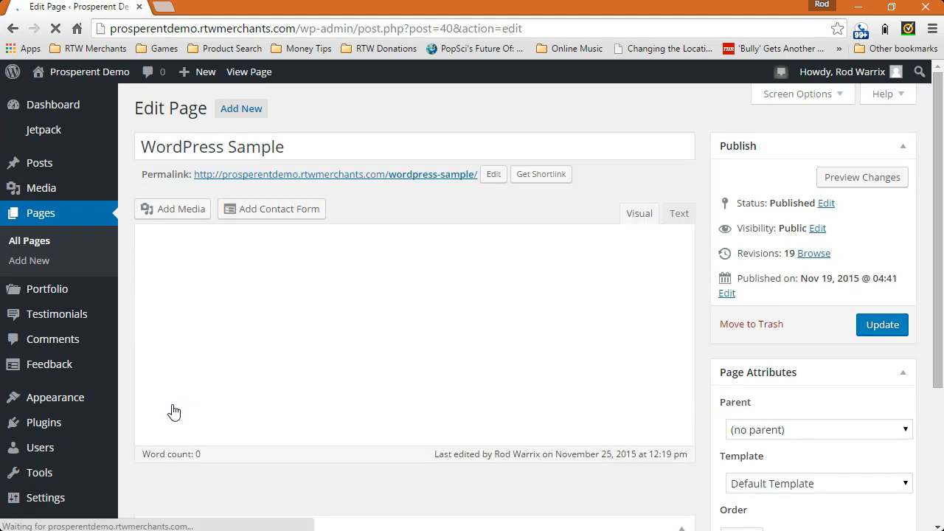
Step: Start a new ProsperInsert on the page, switch it to merchants and select the last Backcountry logo among the results
{"action": "left_click", "coordinate": [522, 238]}
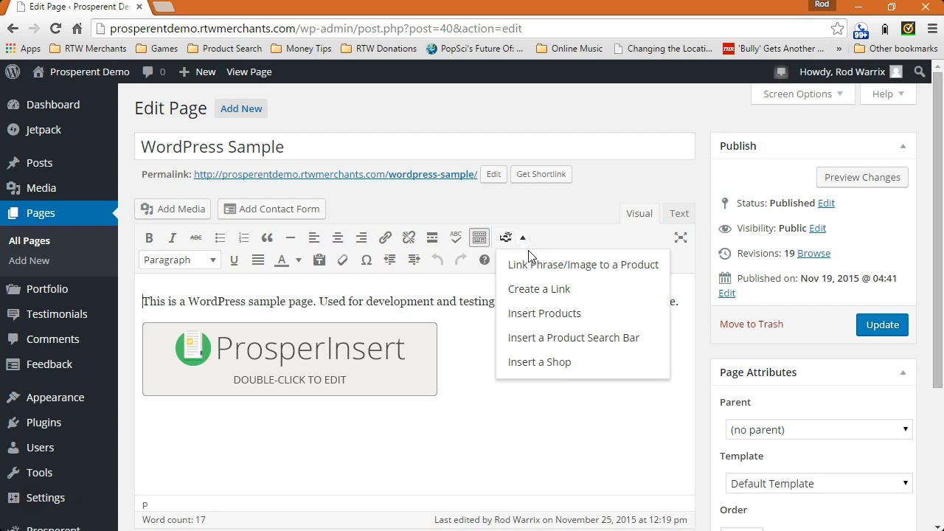
{"action": "left_click", "coordinate": [532, 267]}
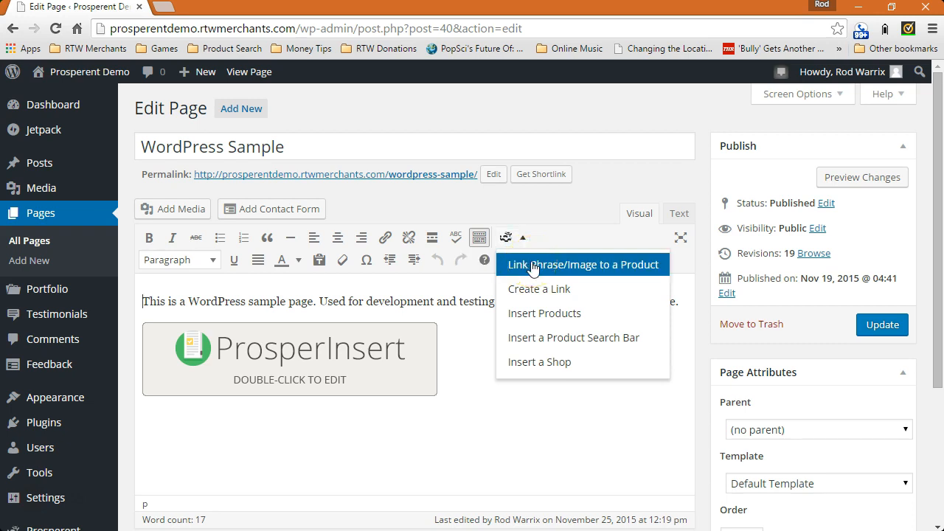
{"action": "left_click", "coordinate": [536, 313]}
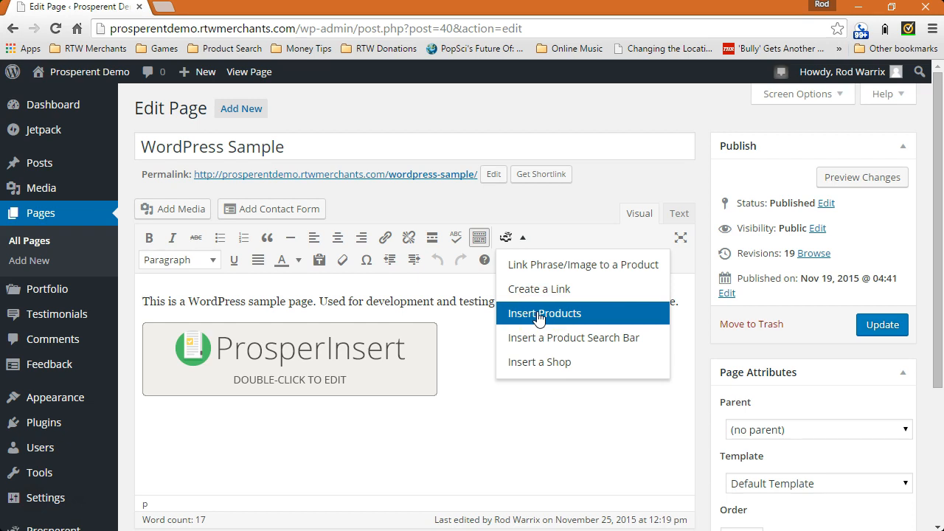
{"action": "left_click", "coordinate": [538, 314]}
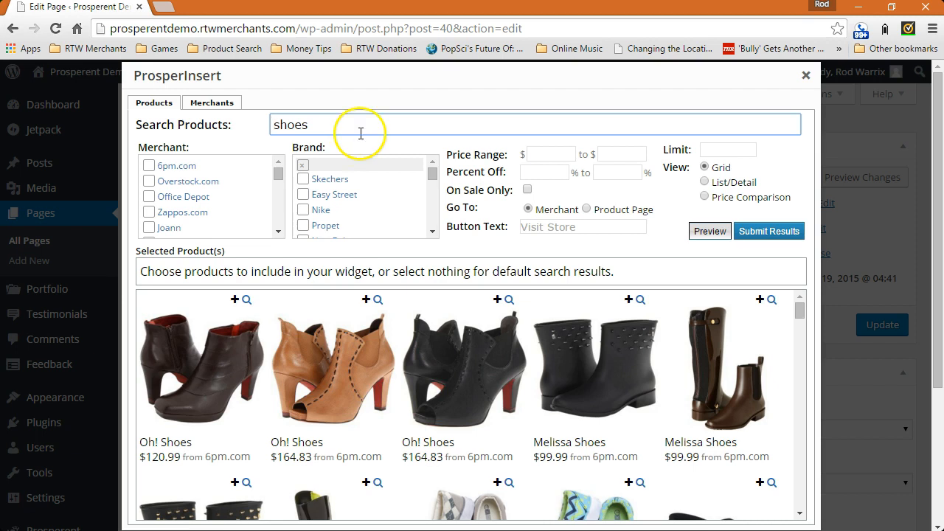
{"action": "left_click", "coordinate": [211, 103]}
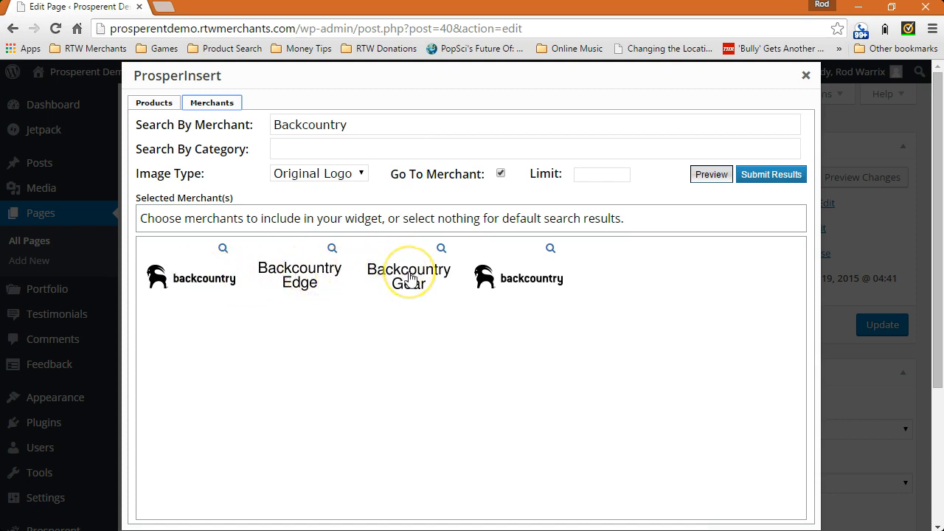
{"action": "left_click", "coordinate": [520, 275]}
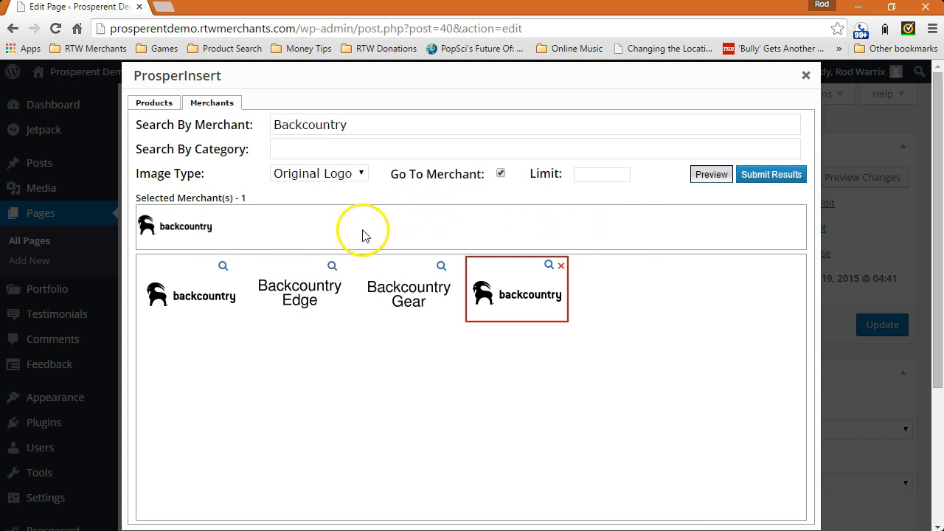
Step: Search the merchants for Walmart and Kmart and add each one to the insert's selected merchants
{"action": "left_click", "coordinate": [376, 127]}
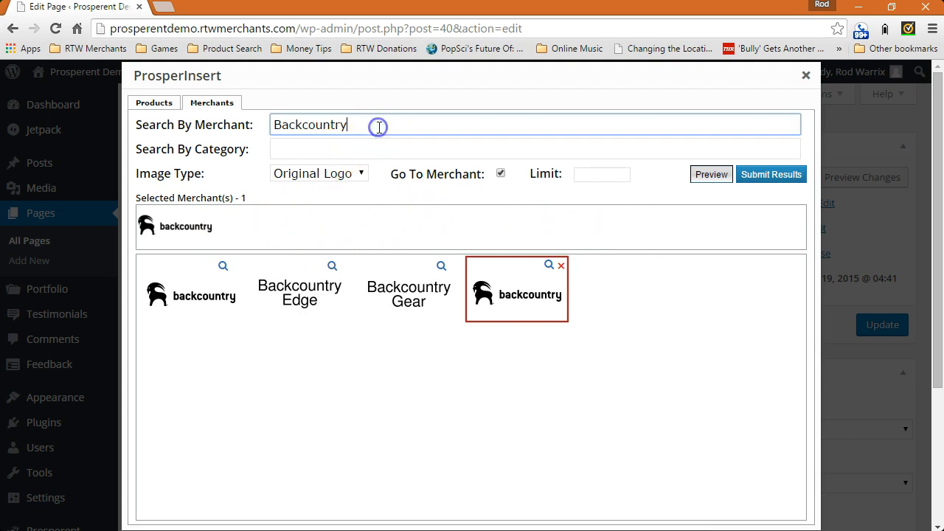
{"action": "double_click", "coordinate": [377, 127]}
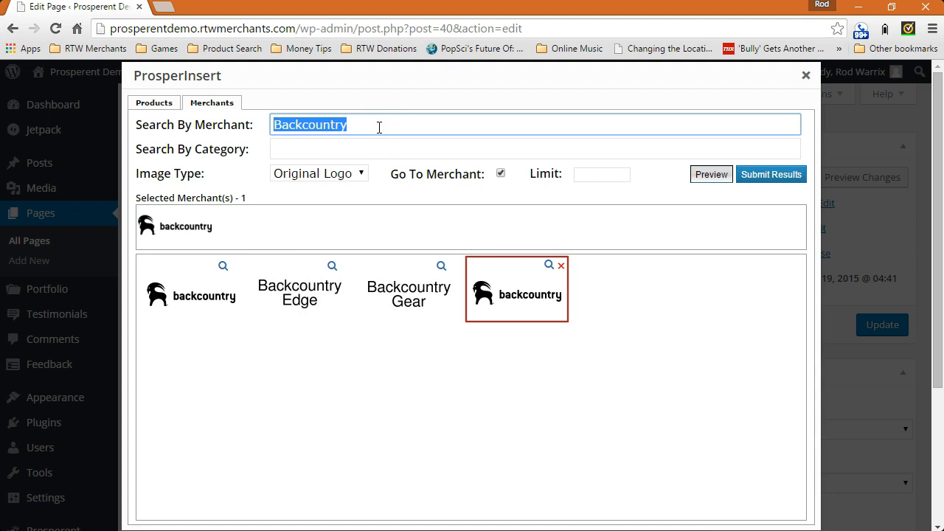
{"action": "type", "text": "Walmart"}
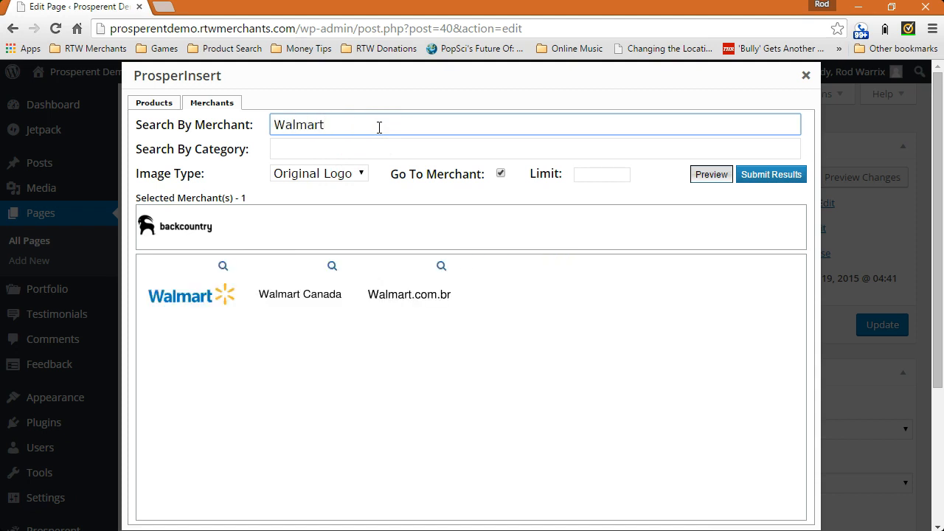
{"action": "left_click", "coordinate": [188, 284]}
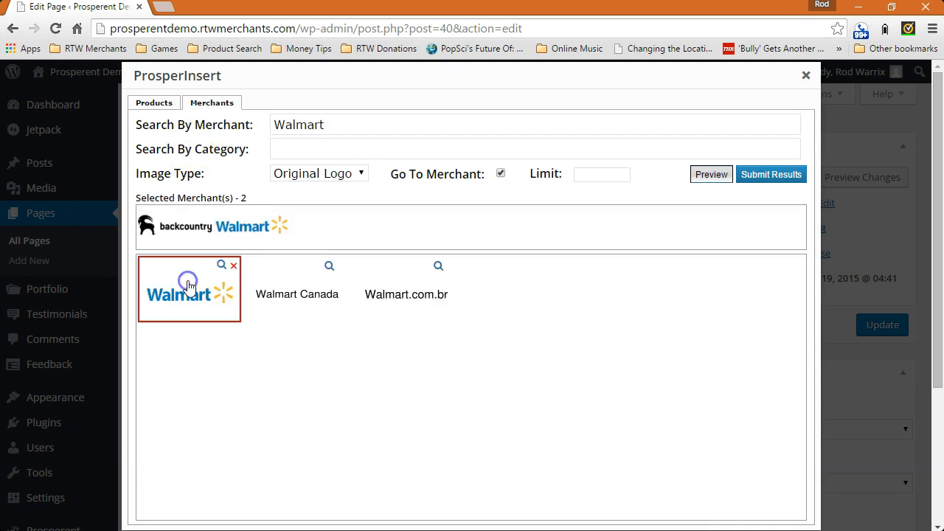
{"action": "left_click", "coordinate": [346, 124]}
{"action": "double_click", "coordinate": [348, 124]}
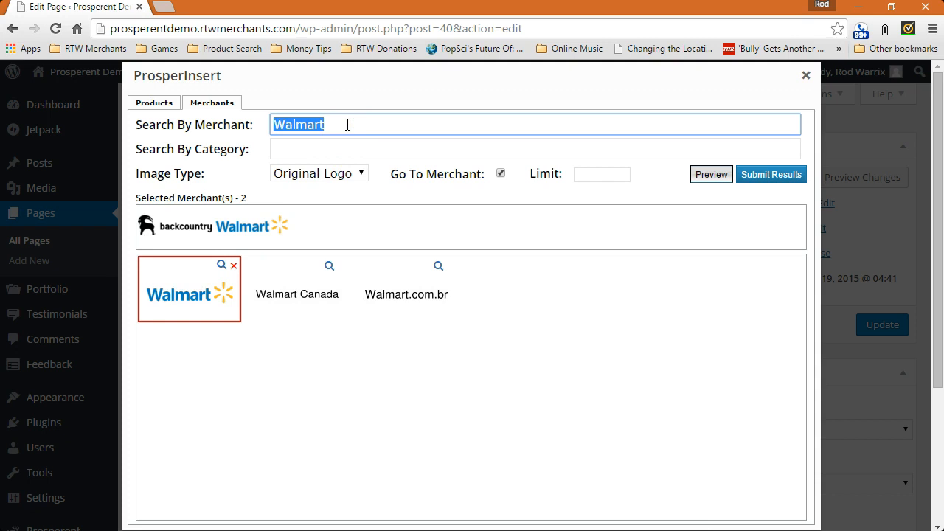
{"action": "type", "text": "Kmart"}
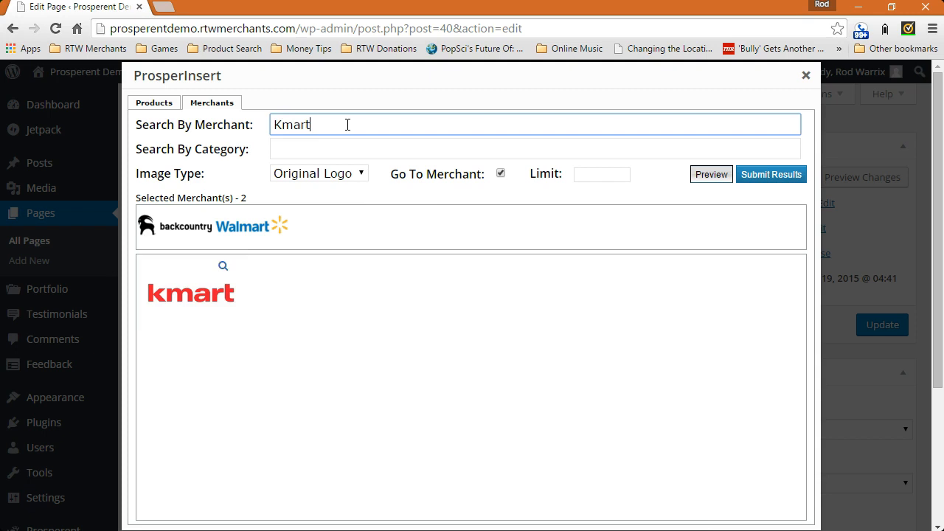
{"action": "left_click", "coordinate": [188, 277]}
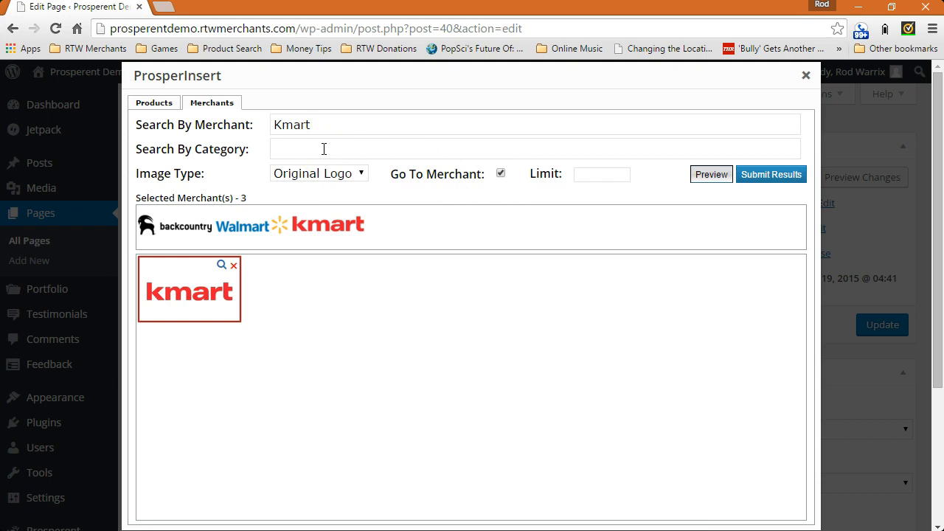
Step: Clear the merchant name search, search merchants by the category beauty, and submit the selected merchants into the page
{"action": "left_click", "coordinate": [339, 124]}
{"action": "double_click", "coordinate": [341, 125]}
{"action": "key", "text": "BackSpace"}
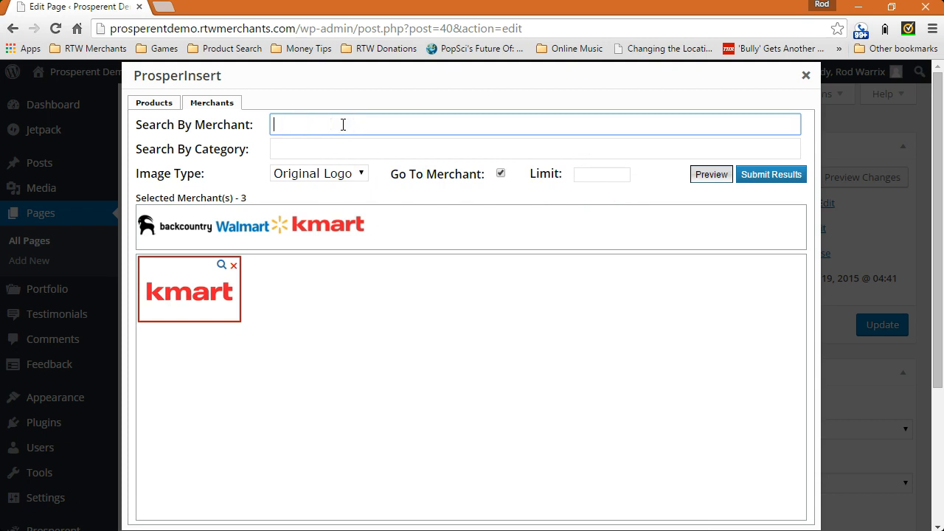
{"action": "left_click", "coordinate": [341, 127]}
{"action": "left_click", "coordinate": [334, 151]}
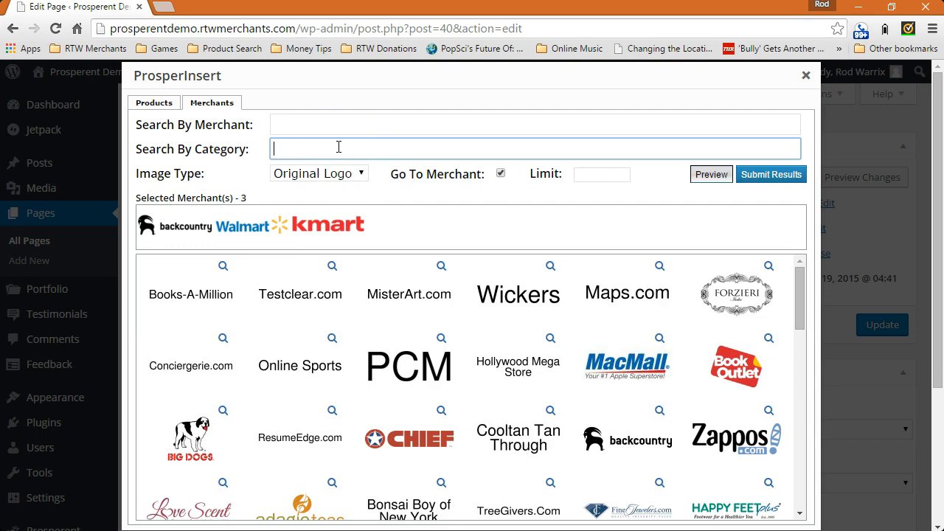
{"action": "type", "text": "beau"}
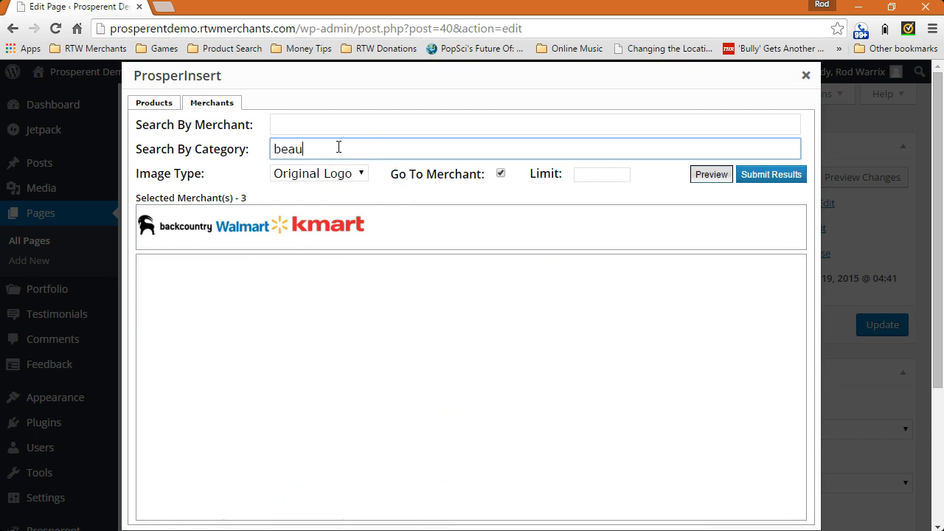
{"action": "type", "text": "ty"}
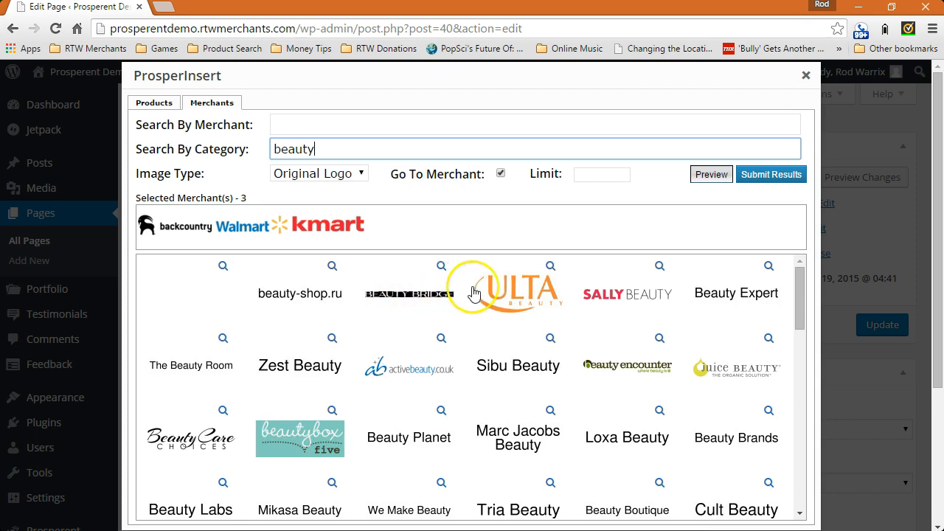
{"action": "left_click", "coordinate": [489, 196]}
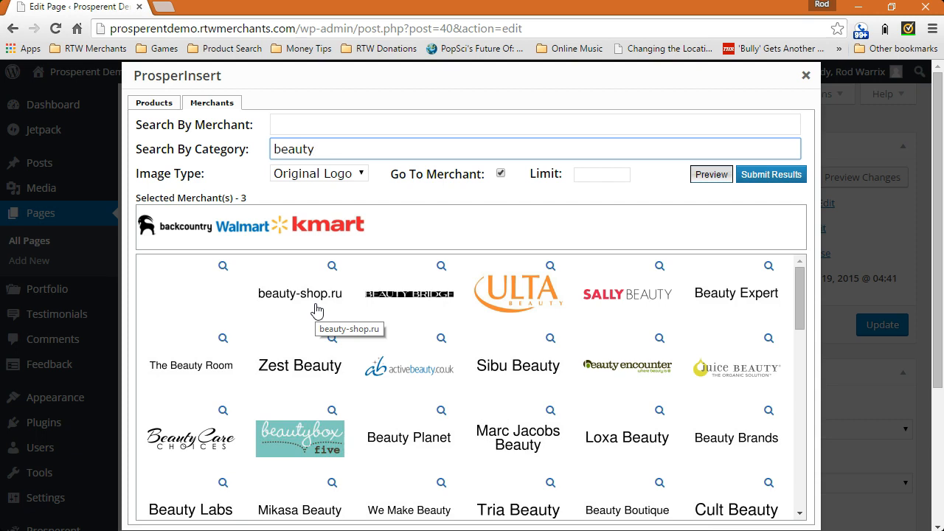
{"action": "left_click", "coordinate": [755, 174]}
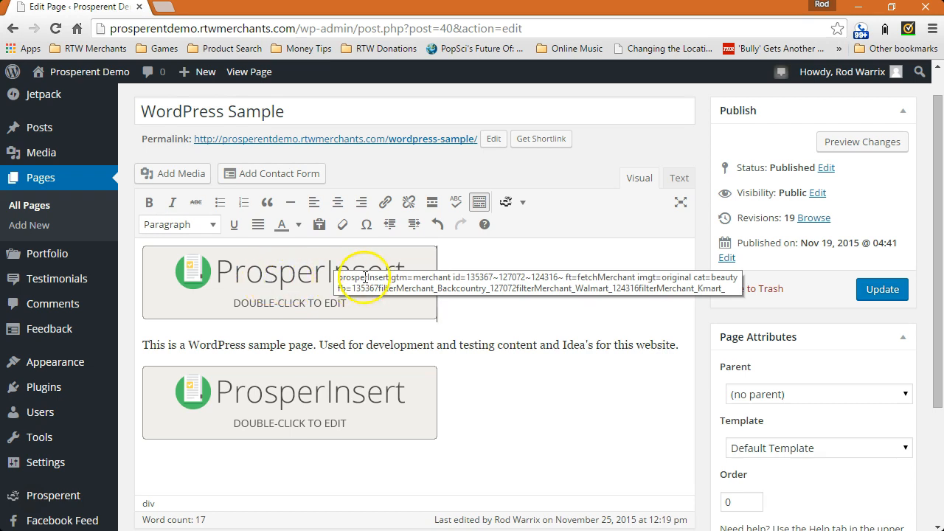
{"action": "left_click", "coordinate": [295, 275]}
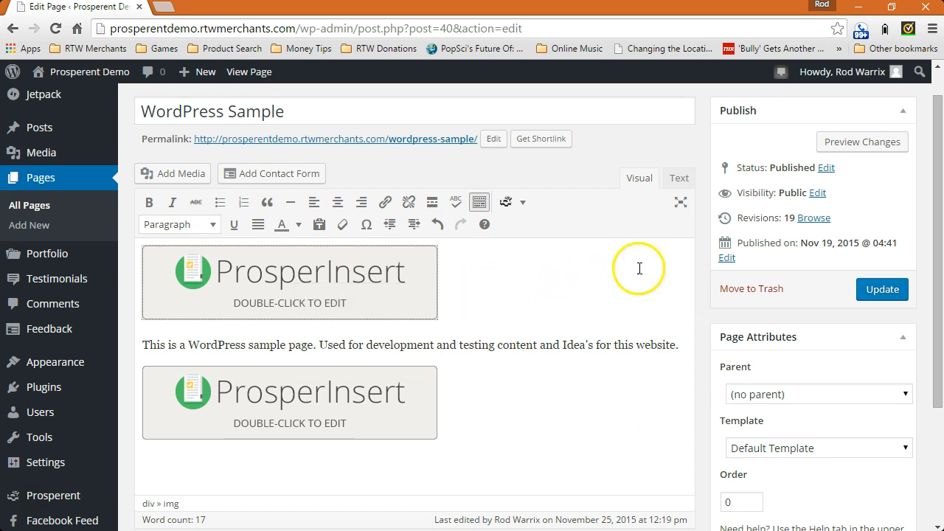
Step: Preview the page changes, examine the merchant logos and the books below them, and close the preview
{"action": "left_click", "coordinate": [843, 145]}
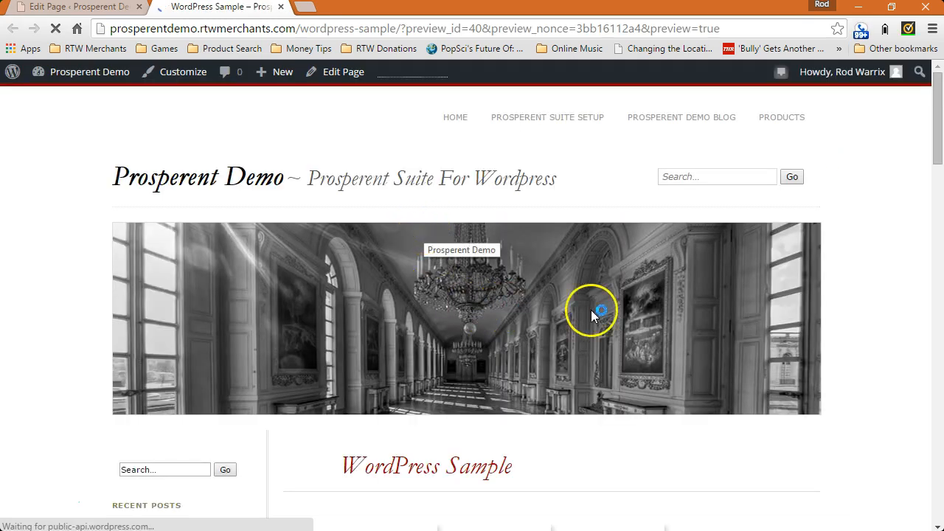
{"action": "scroll", "coordinate": [611, 309], "scroll_direction": "down", "scroll_amount": 4}
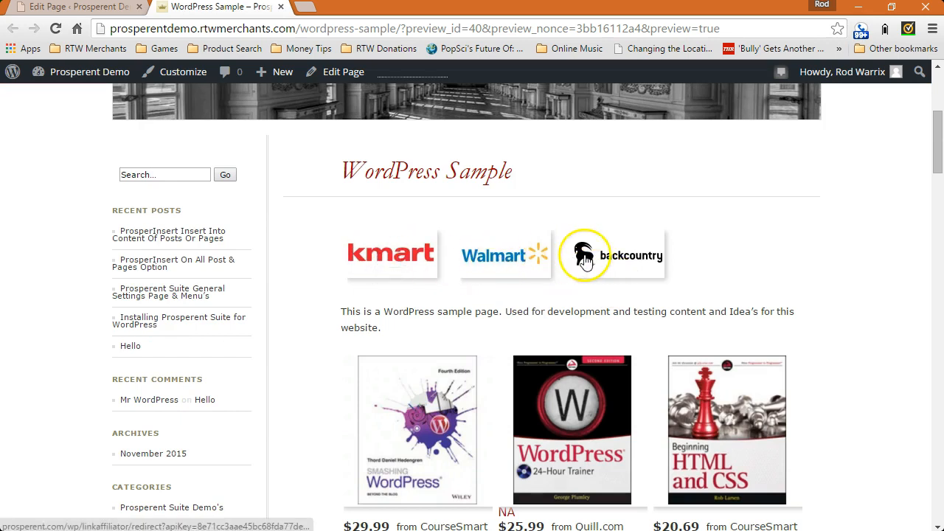
{"action": "scroll", "coordinate": [626, 254], "scroll_direction": "down", "scroll_amount": 2}
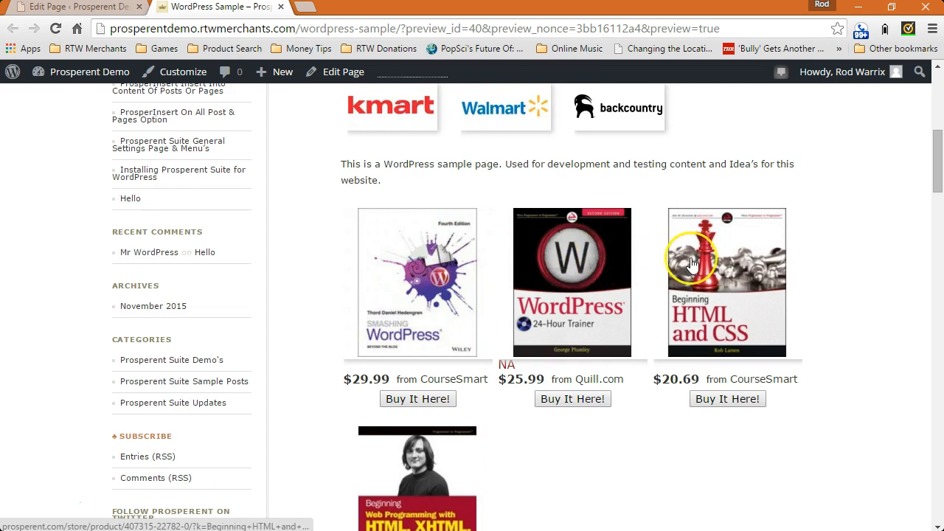
{"action": "scroll", "coordinate": [692, 259], "scroll_direction": "down", "scroll_amount": 2}
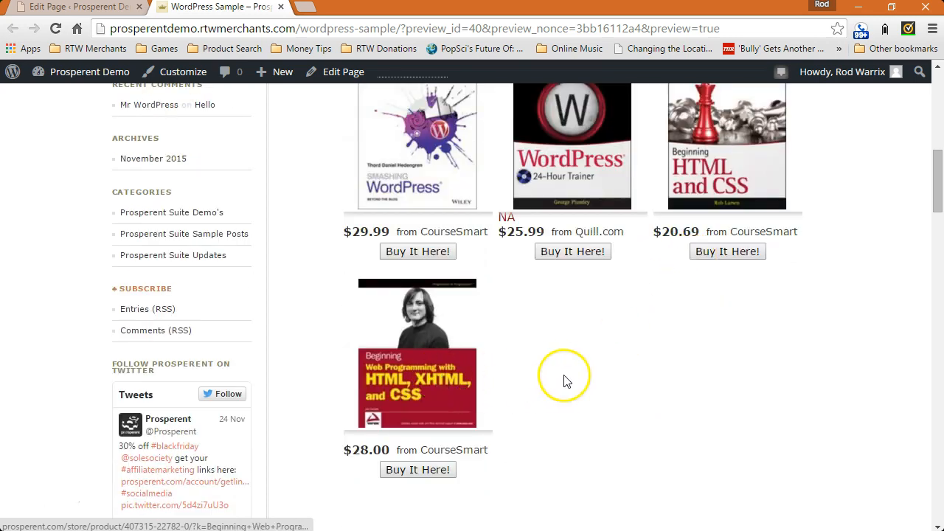
{"action": "scroll", "coordinate": [563, 380], "scroll_direction": "up", "scroll_amount": 8}
{"action": "scroll", "coordinate": [563, 379], "scroll_direction": "down", "scroll_amount": 3}
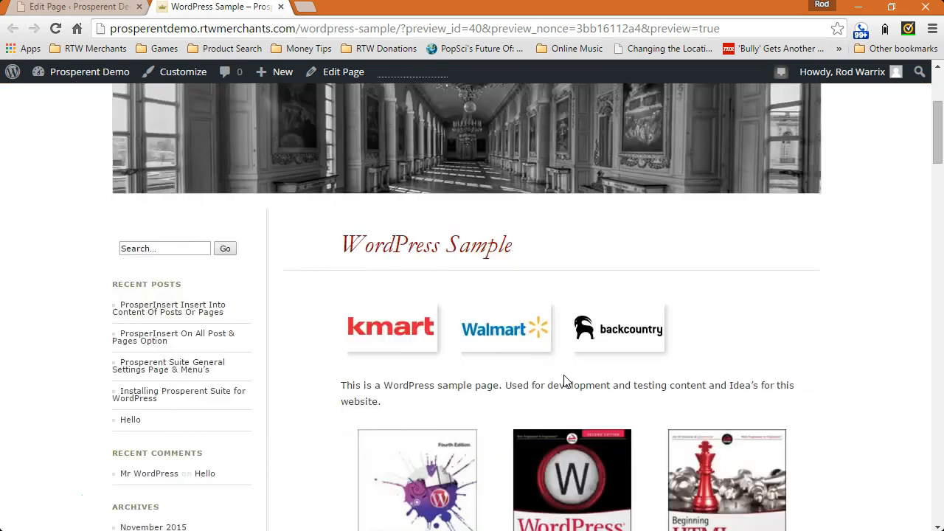
{"action": "scroll", "coordinate": [564, 379], "scroll_direction": "down", "scroll_amount": 1}
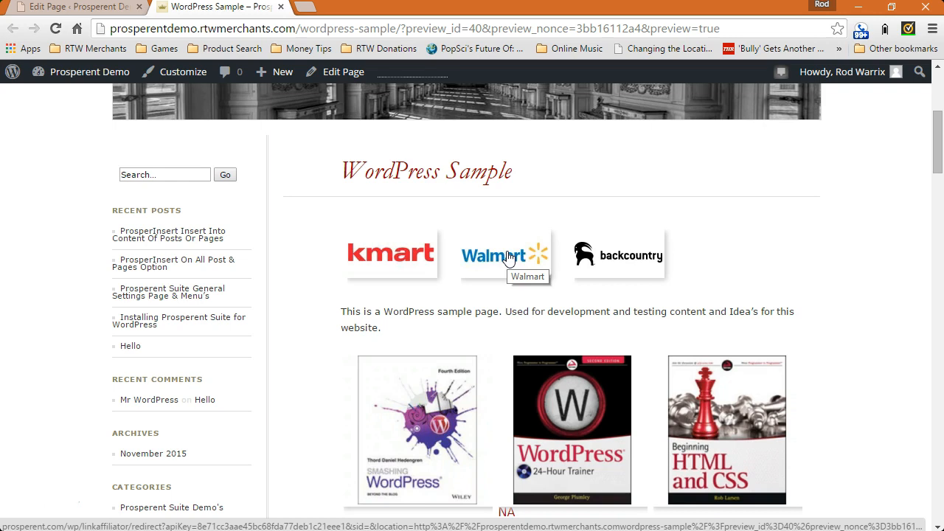
{"action": "left_click", "coordinate": [30, 493]}
{"action": "left_click", "coordinate": [280, 7]}
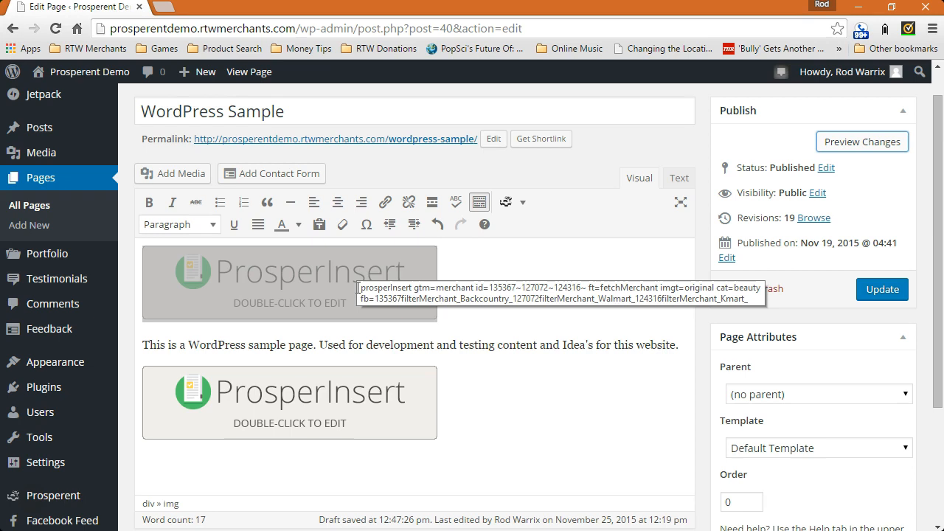
Step: Select the merchant ProsperInsert block above the sample text and check its parameters
{"action": "left_click", "coordinate": [334, 280]}
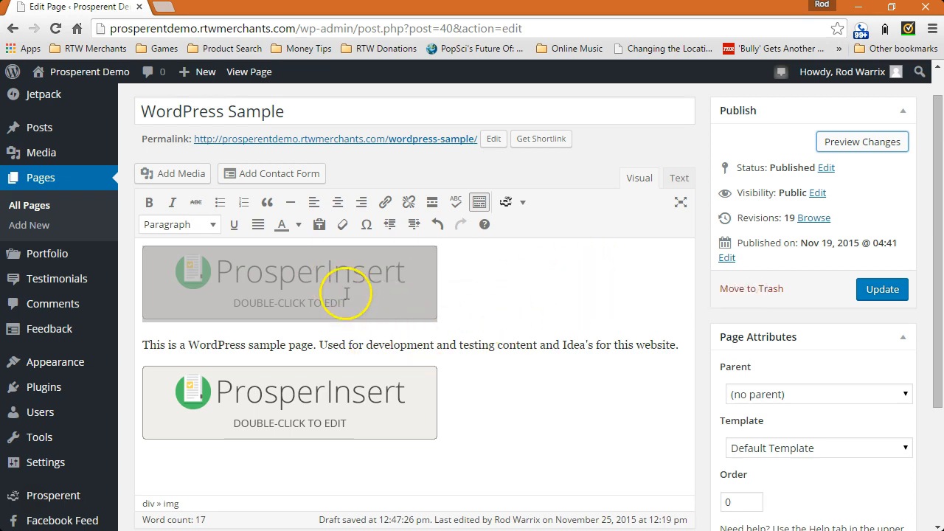
{"action": "left_click", "coordinate": [335, 279]}
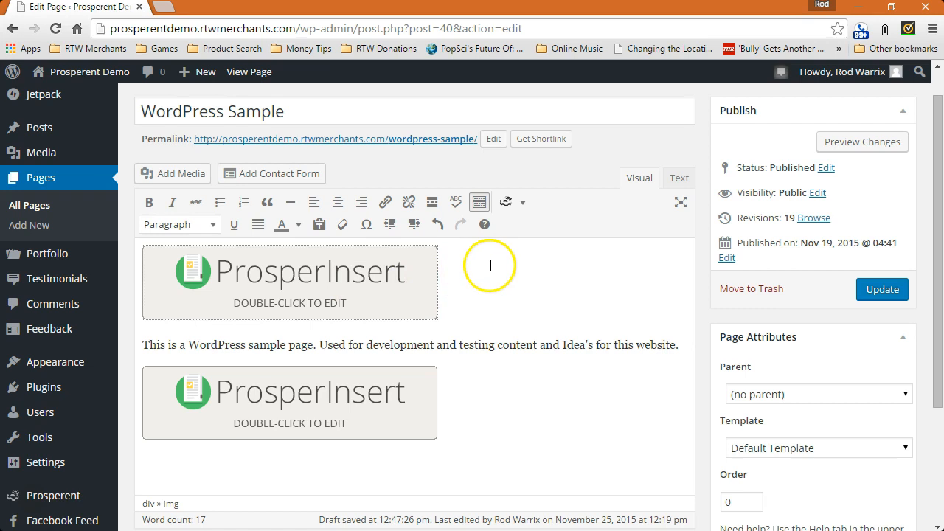
{"action": "left_click", "coordinate": [522, 205]}
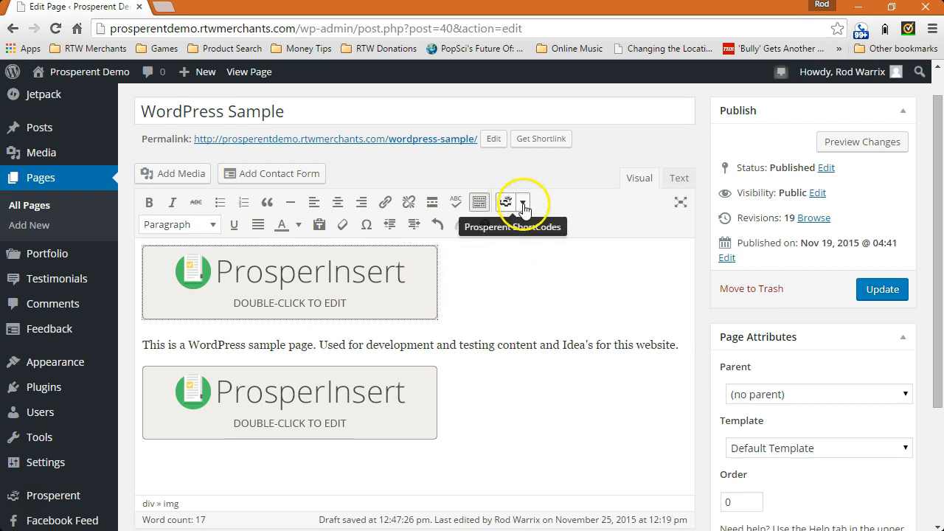
{"action": "left_click", "coordinate": [523, 205]}
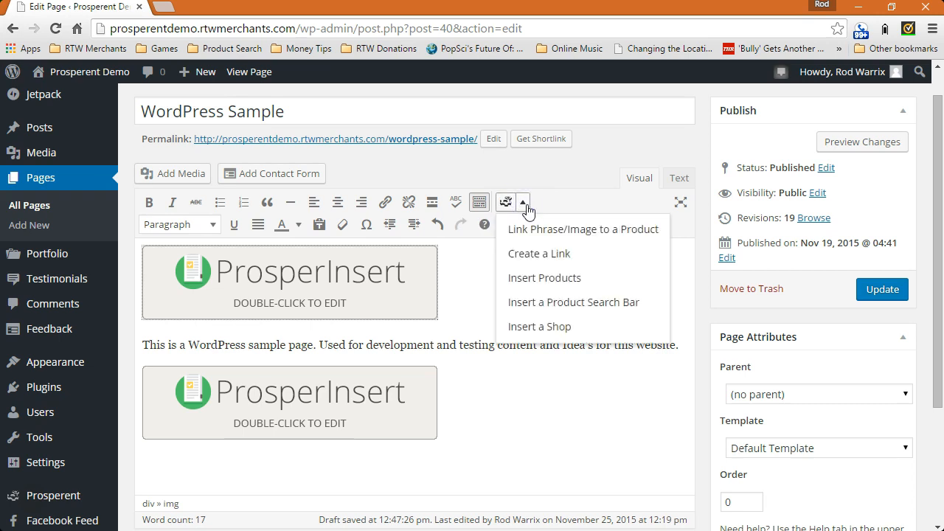
{"action": "left_click", "coordinate": [528, 279]}
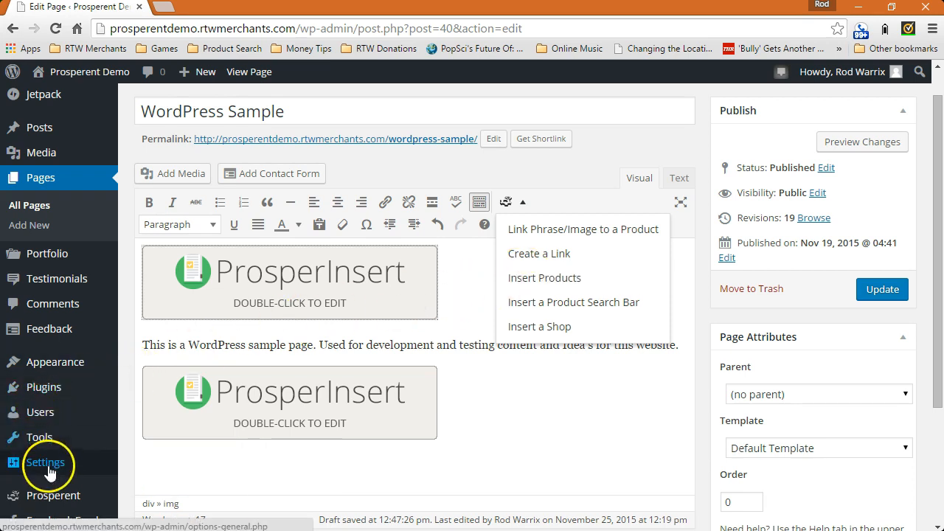
{"action": "mouse_move", "coordinate": [62, 496]}
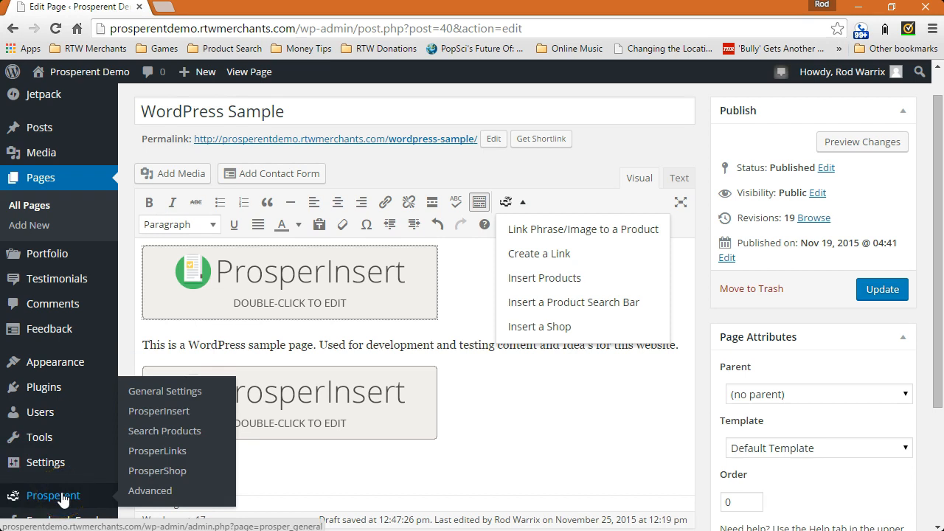
{"action": "left_click", "coordinate": [61, 497]}
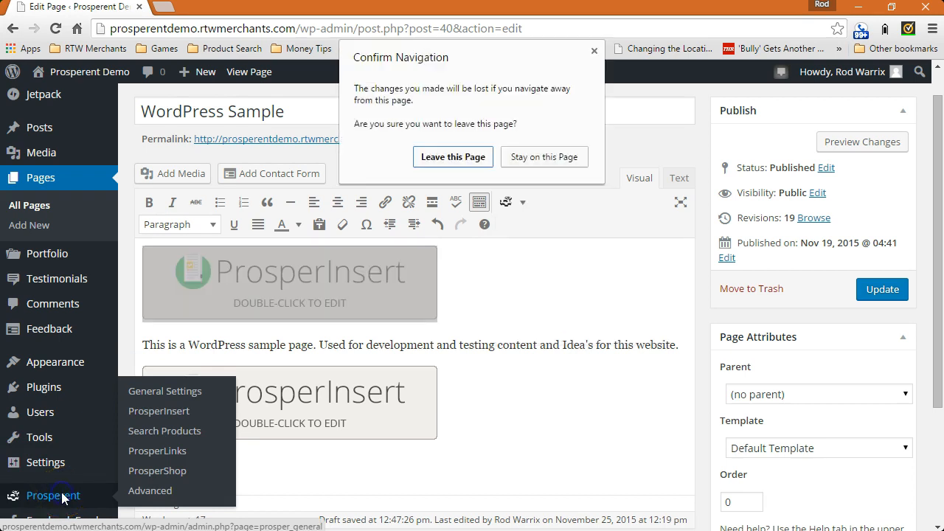
{"action": "left_click", "coordinate": [541, 158]}
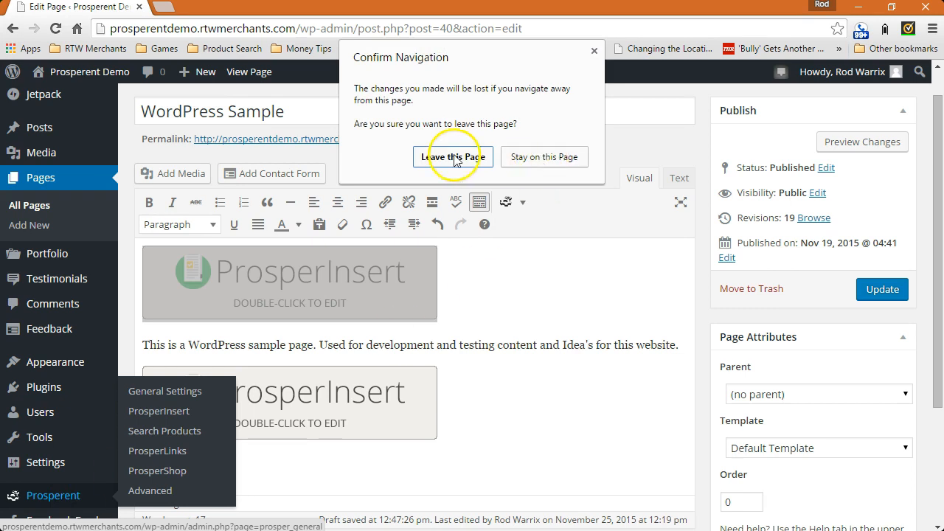
{"action": "left_click", "coordinate": [520, 156]}
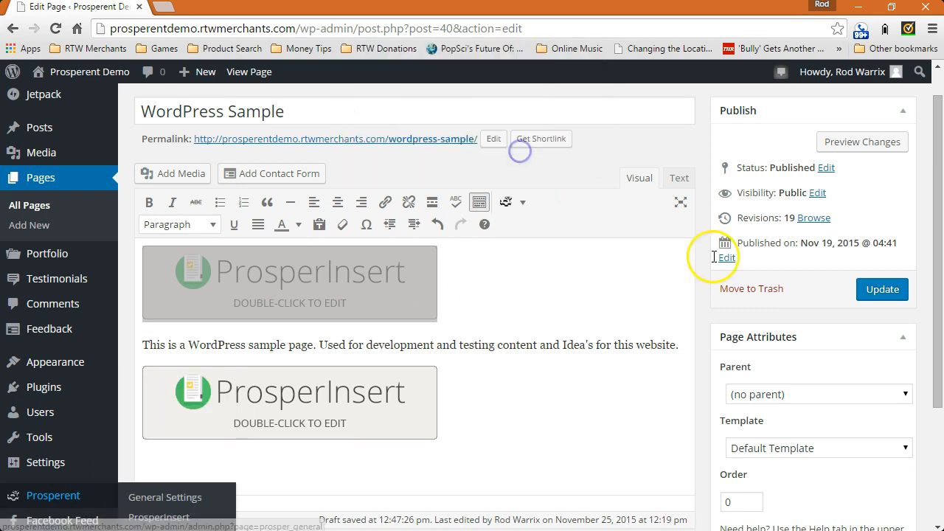
Step: Update the WordPress Sample page and open the ProsperInsert settings from the Prosperent general settings
{"action": "left_click", "coordinate": [882, 290]}
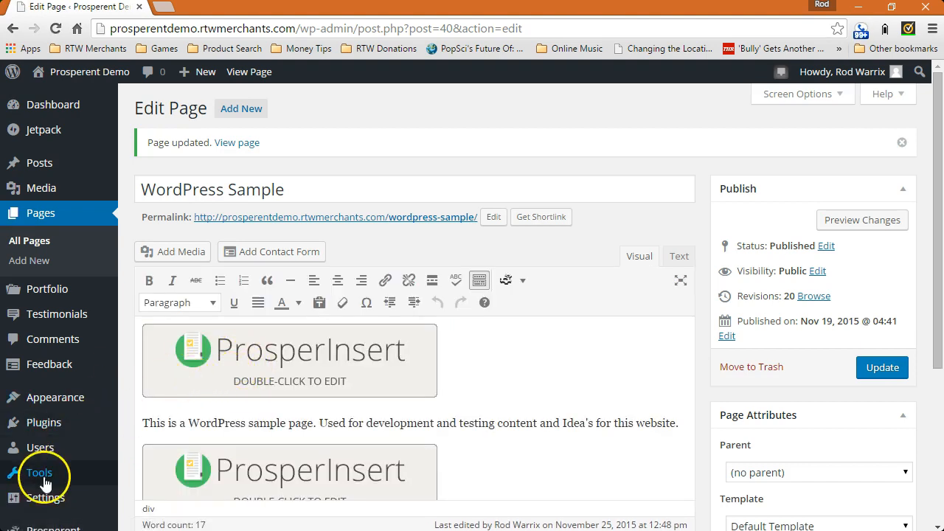
{"action": "scroll", "coordinate": [59, 501], "scroll_direction": "down", "scroll_amount": 2}
{"action": "left_click", "coordinate": [70, 470]}
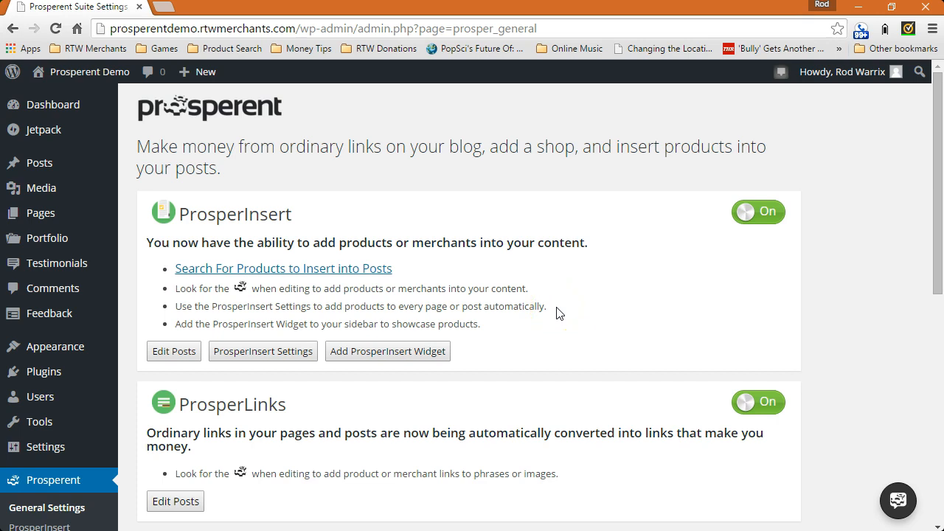
{"action": "left_click", "coordinate": [264, 353]}
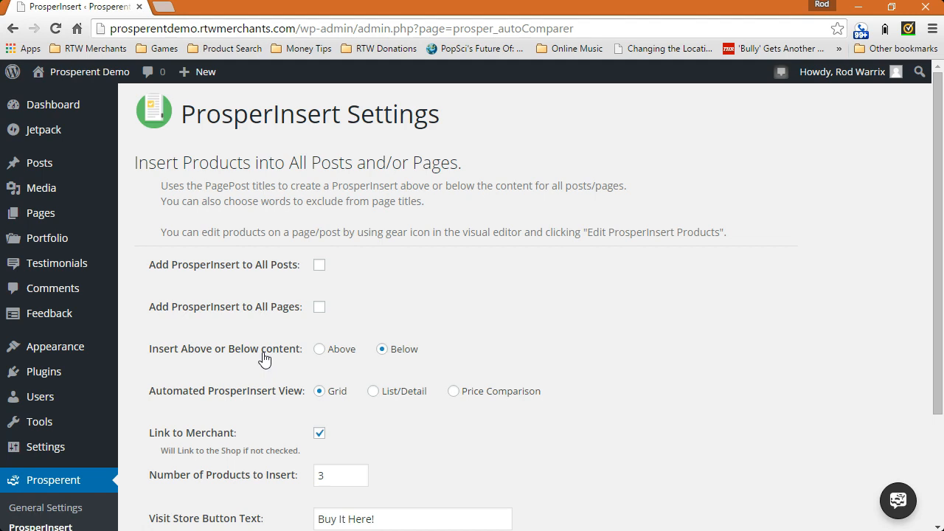
Step: Turn on adding ProsperInsert to all posts and to all pages
{"action": "left_click", "coordinate": [320, 266]}
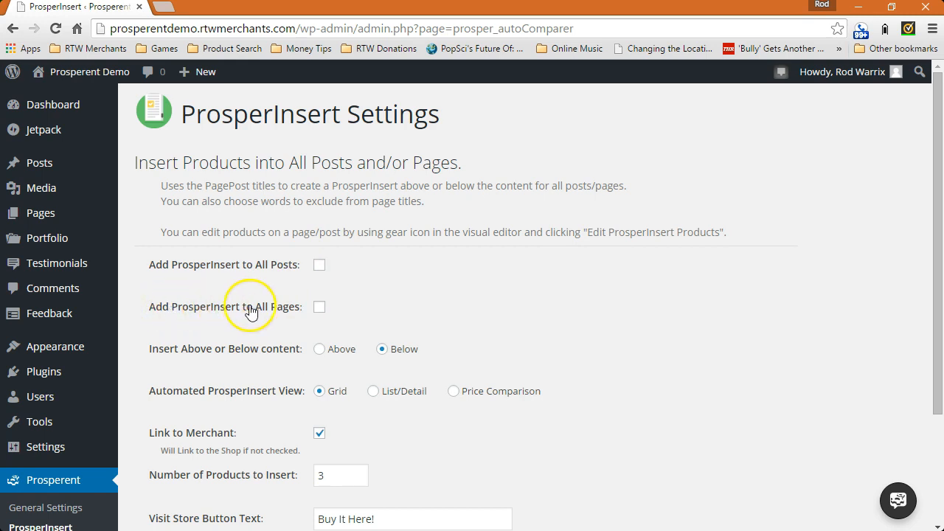
{"action": "left_click", "coordinate": [322, 267]}
{"action": "left_click", "coordinate": [319, 309]}
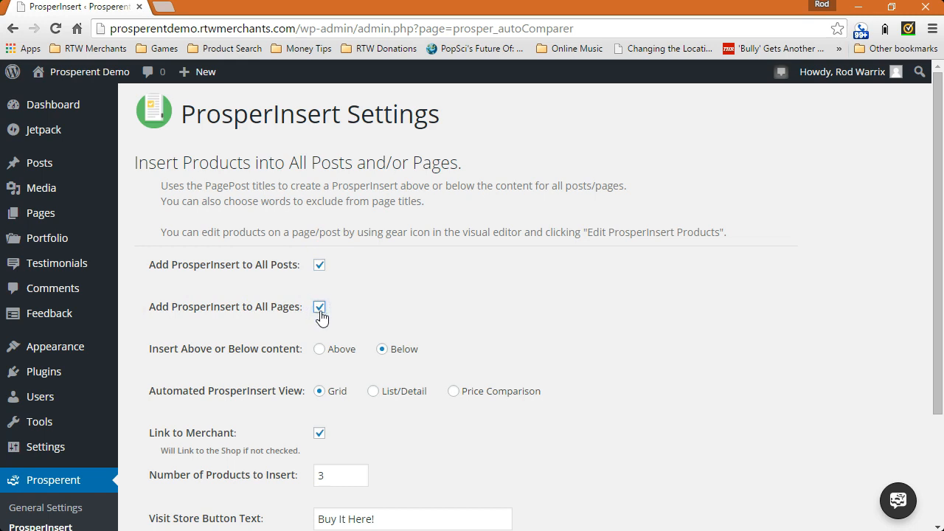
Step: Set the automated ProsperInsert view to List/Detail and turn off linking to the merchant
{"action": "scroll", "coordinate": [320, 313], "scroll_direction": "down", "scroll_amount": 1}
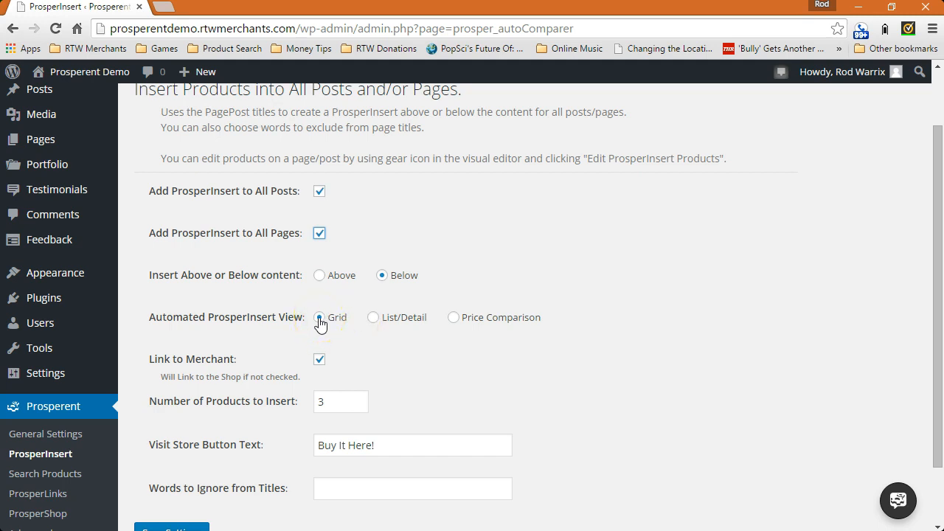
{"action": "left_click", "coordinate": [374, 318]}
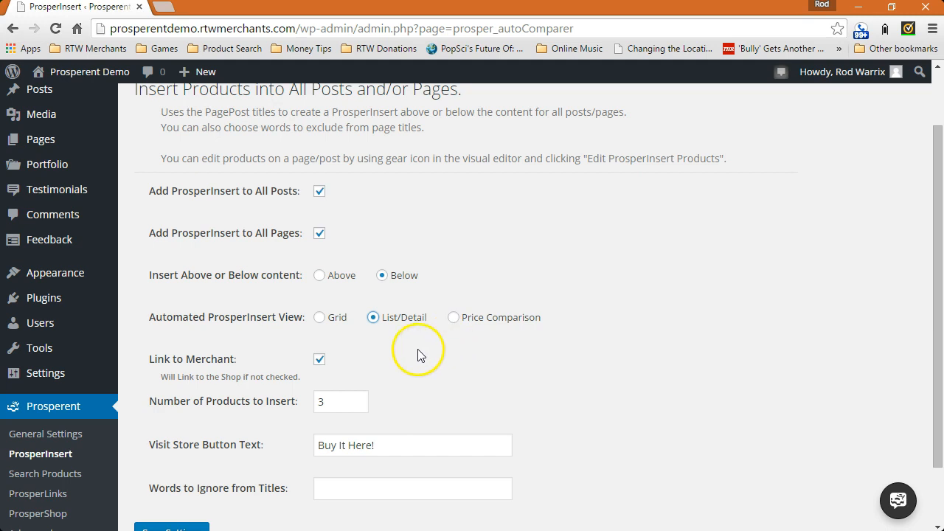
{"action": "left_click", "coordinate": [319, 360]}
{"action": "scroll", "coordinate": [319, 365], "scroll_direction": "down", "scroll_amount": 1}
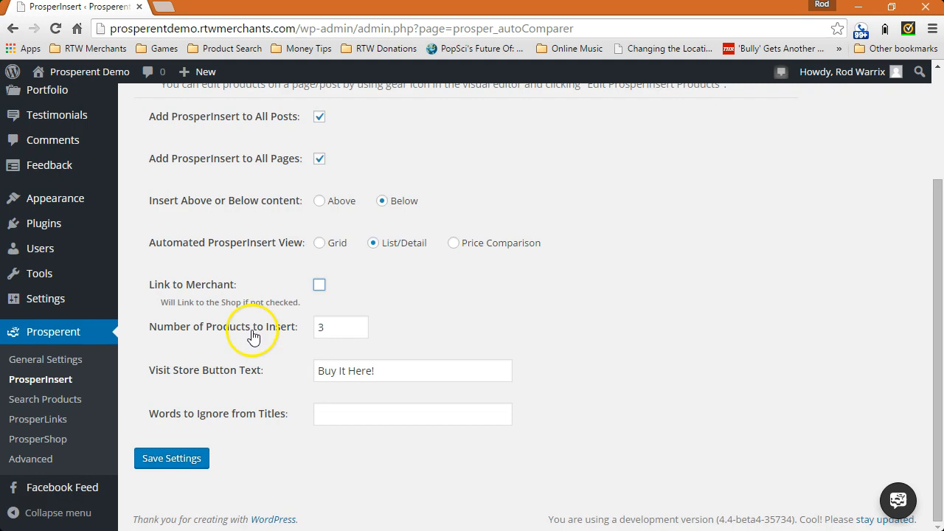
{"action": "double_click", "coordinate": [350, 329]}
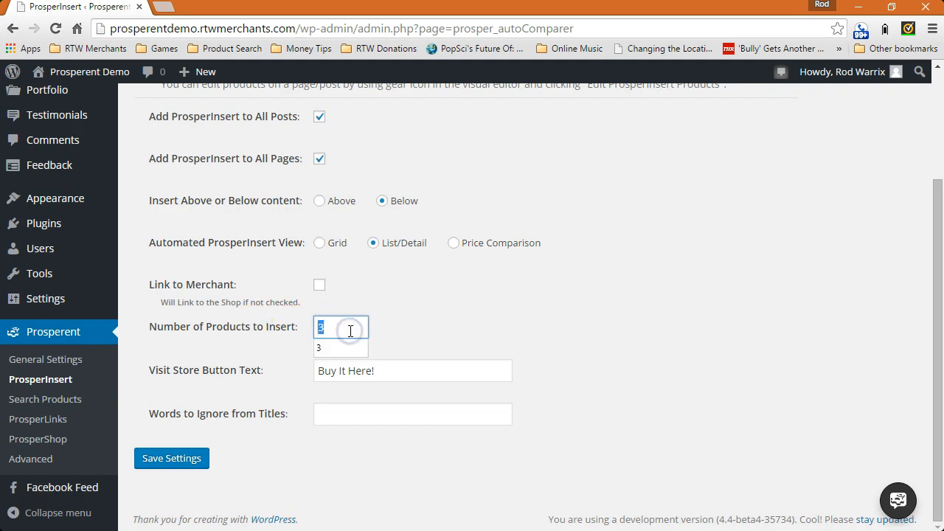
{"action": "left_click", "coordinate": [350, 329]}
{"action": "left_click", "coordinate": [416, 331]}
{"action": "left_click", "coordinate": [348, 331]}
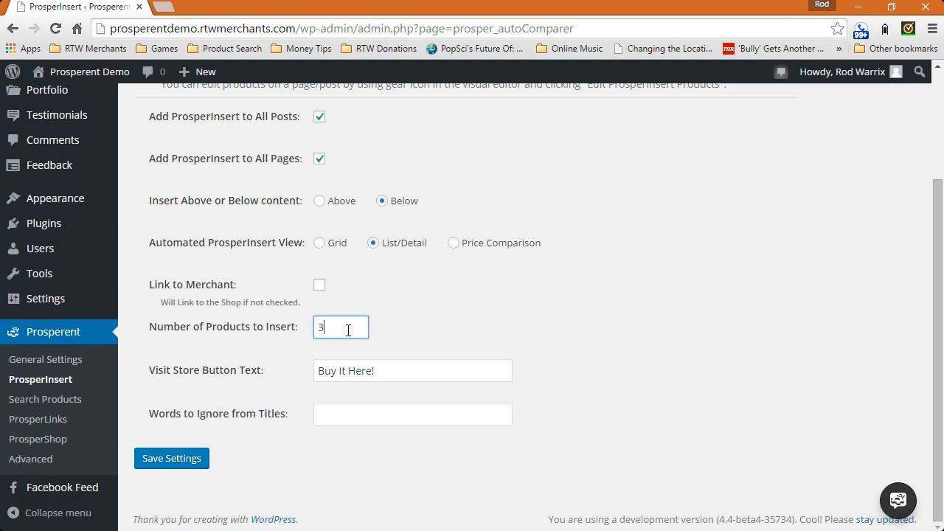
{"action": "left_click", "coordinate": [305, 356]}
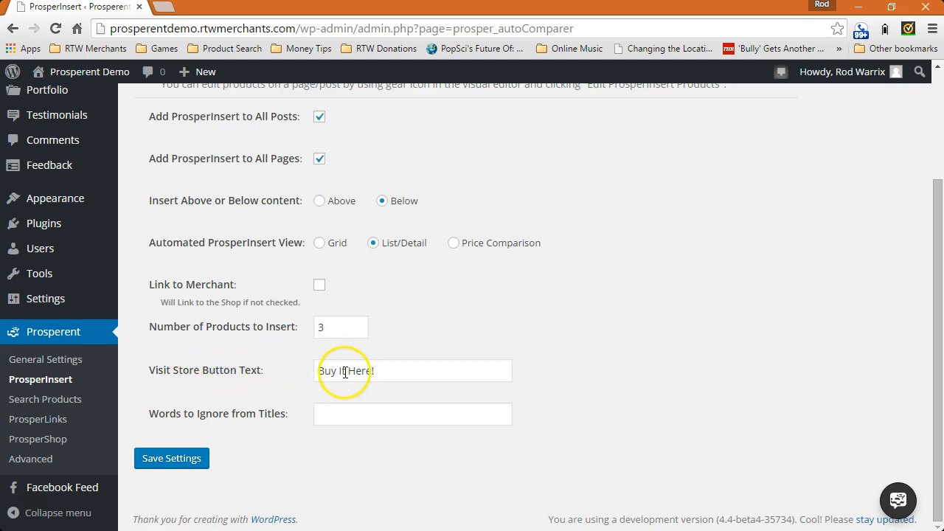
Step: Change the visit store button text to "Learn Here & Buy!"
{"action": "left_click", "coordinate": [408, 370]}
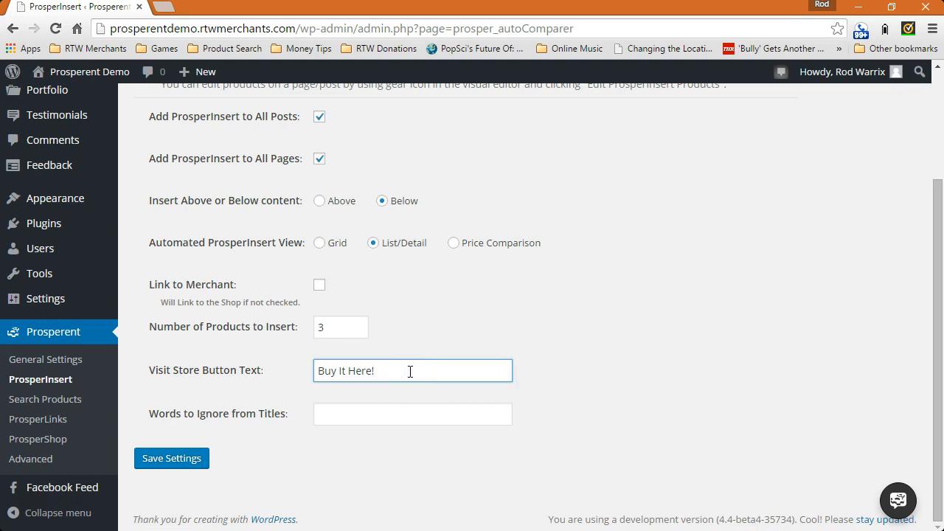
{"action": "left_click", "coordinate": [547, 373]}
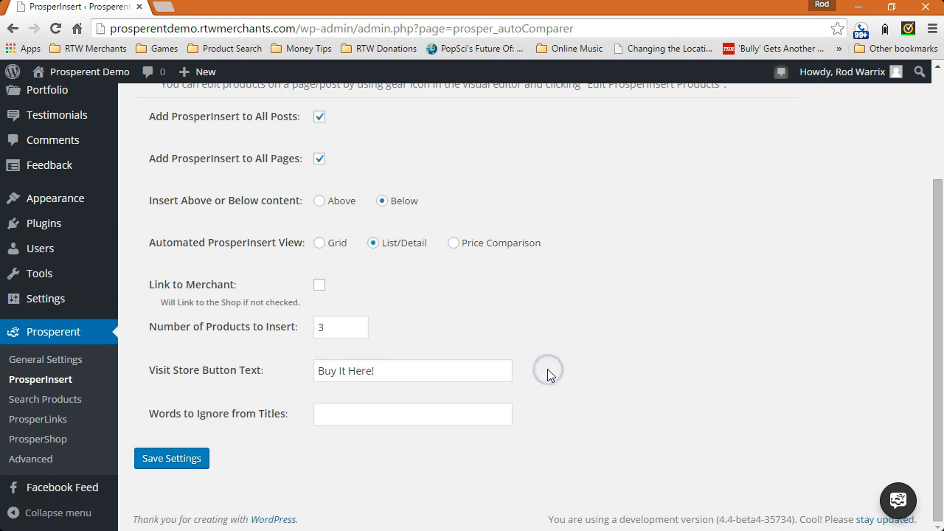
{"action": "left_click", "coordinate": [389, 371]}
{"action": "triple_click", "coordinate": [389, 371]}
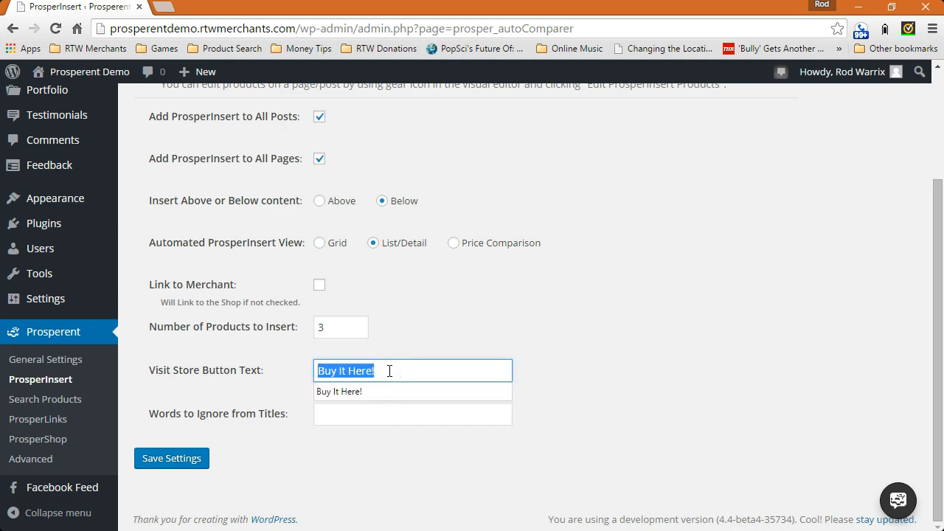
{"action": "type", "text": "Lean"}
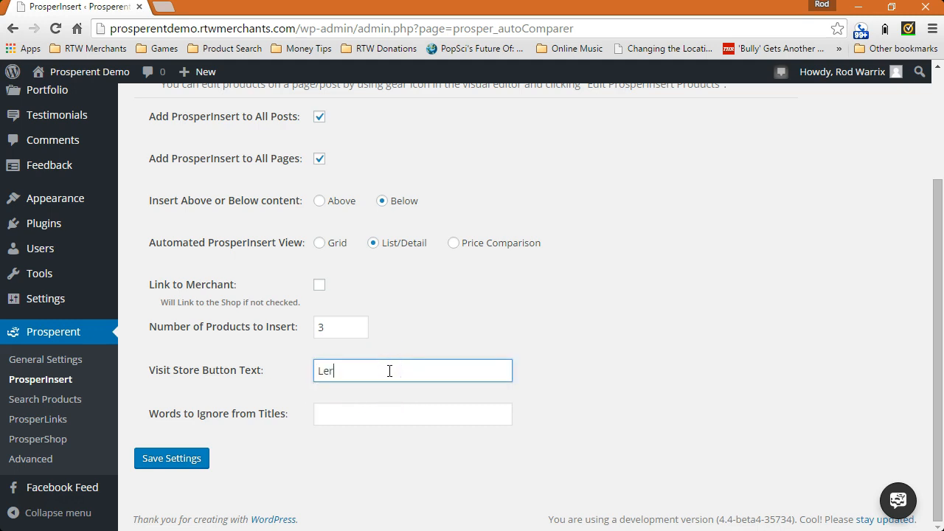
{"action": "key", "text": "BackSpace"}
{"action": "key", "text": "BackSpace"}
{"action": "type", "text": "arn Here & Buy!"}
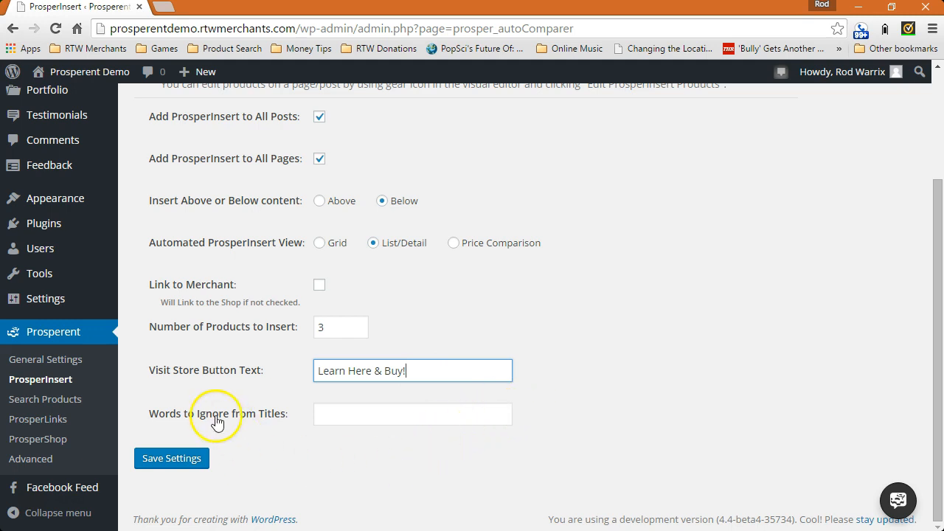
Step: Set Computers as the word to ignore from titles and save the ProsperInsert settings
{"action": "left_click", "coordinate": [348, 415]}
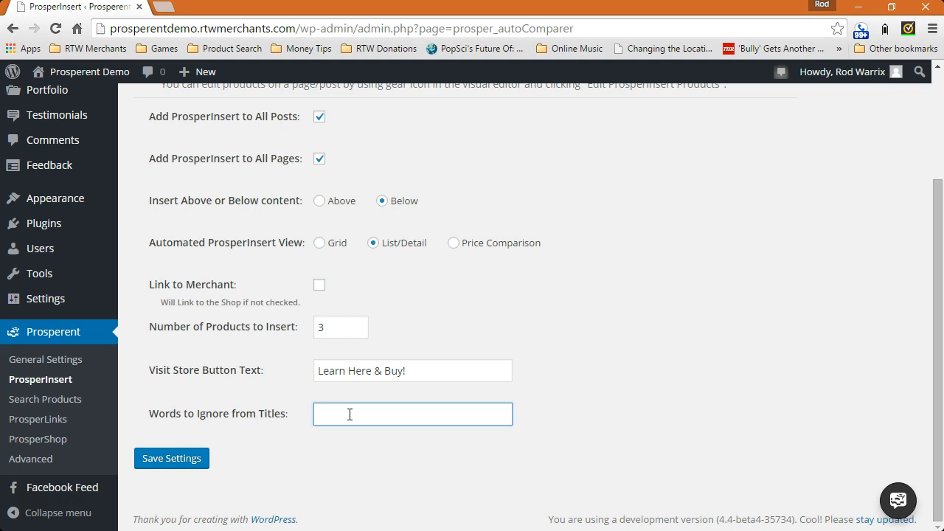
{"action": "type", "text": "Computers"}
{"action": "left_click", "coordinate": [182, 458]}
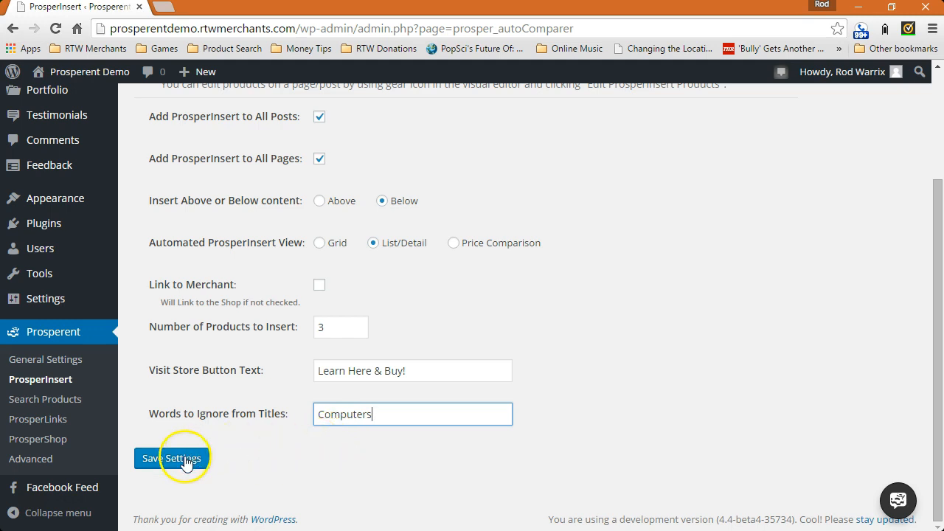
{"action": "left_click", "coordinate": [188, 458]}
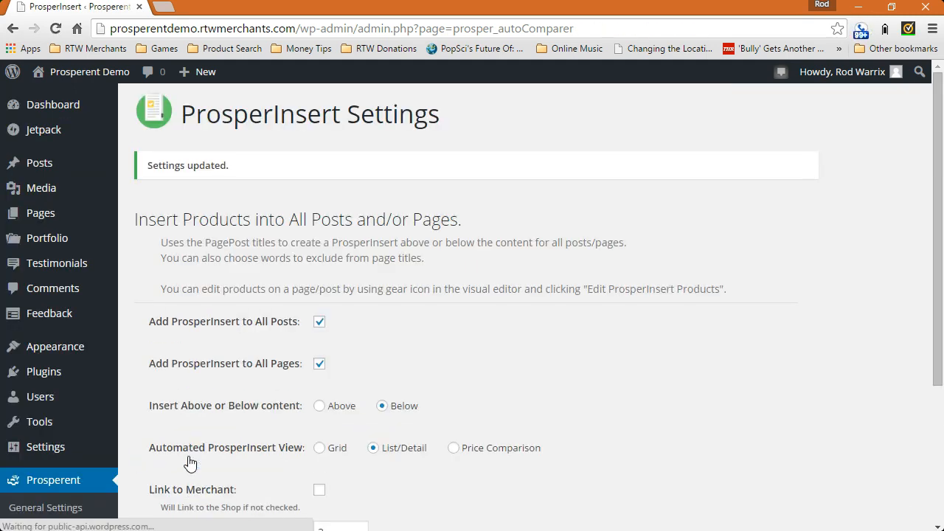
Step: Visit the live site and examine the products inserted below the home page content
{"action": "mouse_move", "coordinate": [103, 76]}
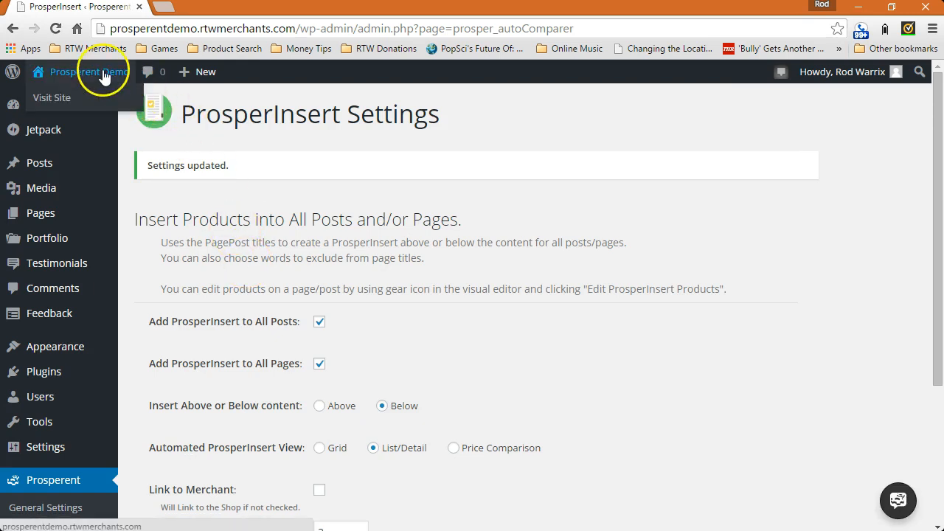
{"action": "left_click", "coordinate": [60, 99]}
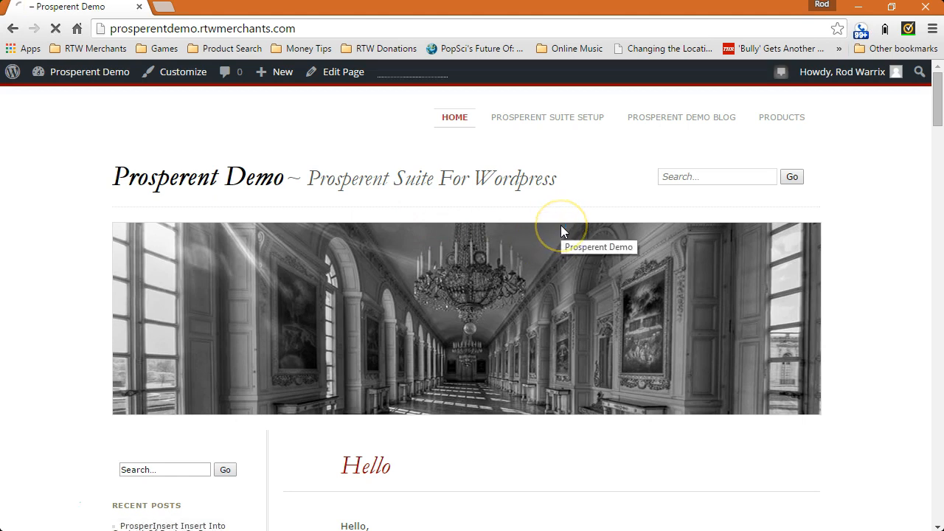
{"action": "scroll", "coordinate": [737, 244], "scroll_direction": "down", "scroll_amount": 3}
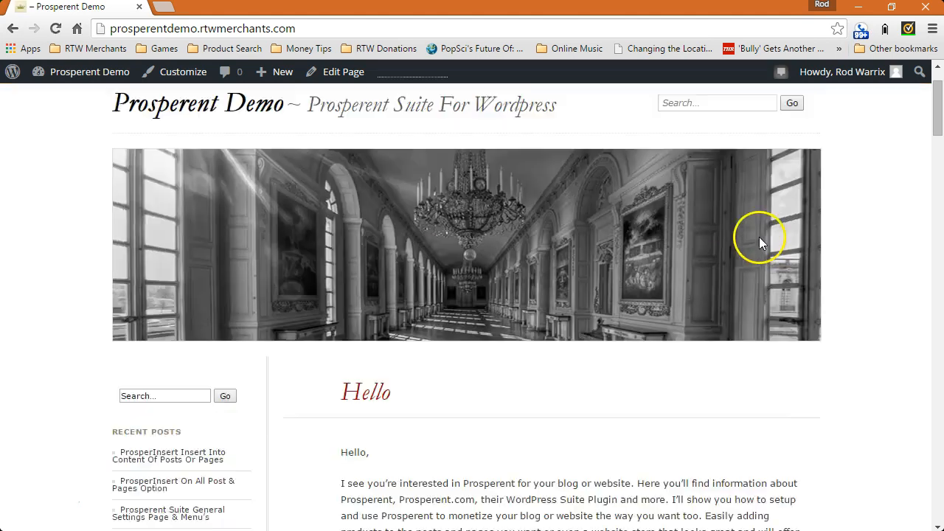
{"action": "scroll", "coordinate": [745, 252], "scroll_direction": "down", "scroll_amount": 3}
{"action": "scroll", "coordinate": [744, 248], "scroll_direction": "down", "scroll_amount": 2}
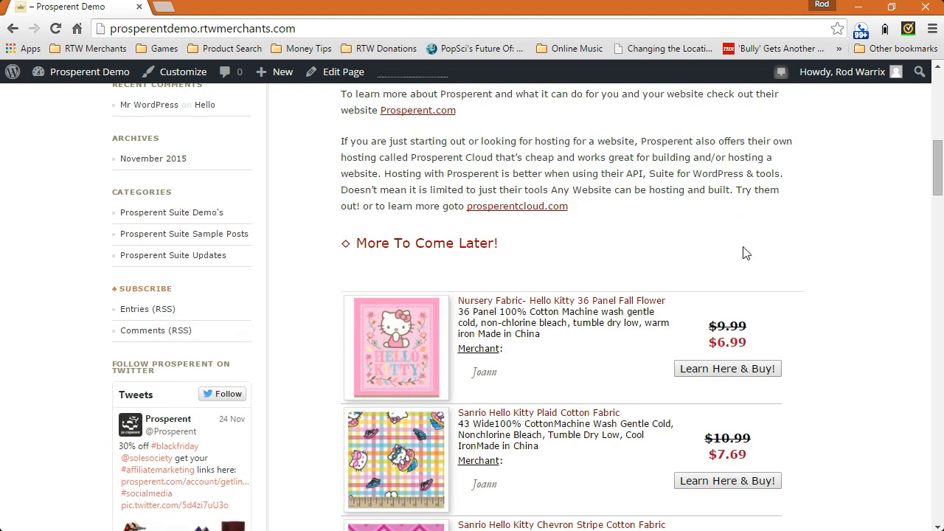
{"action": "scroll", "coordinate": [744, 252], "scroll_direction": "down", "scroll_amount": 1}
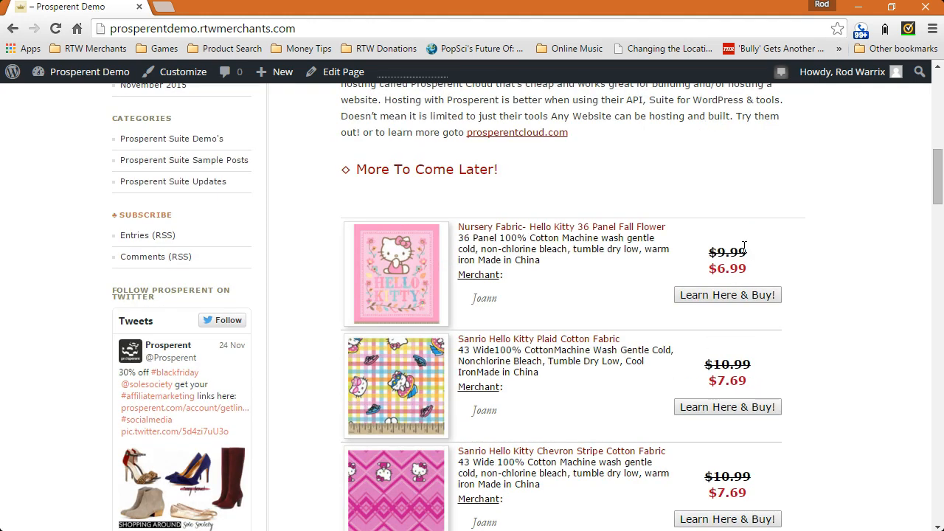
{"action": "scroll", "coordinate": [744, 249], "scroll_direction": "down", "scroll_amount": 1}
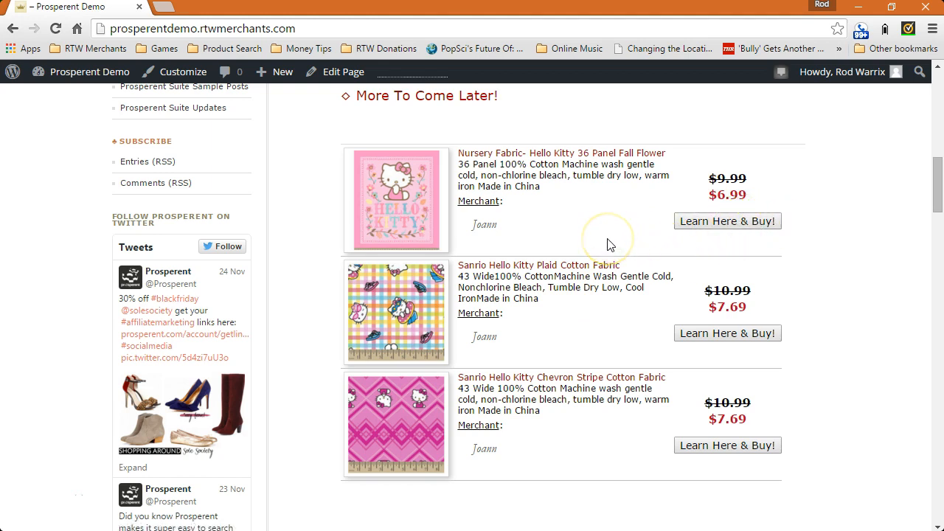
{"action": "scroll", "coordinate": [610, 241], "scroll_direction": "down", "scroll_amount": 2}
Step: Review the inserted products on the home page again and open the Hello Kitty 36 Panel Fall Flower nursery fabric
{"action": "scroll", "coordinate": [609, 239], "scroll_direction": "up", "scroll_amount": 5}
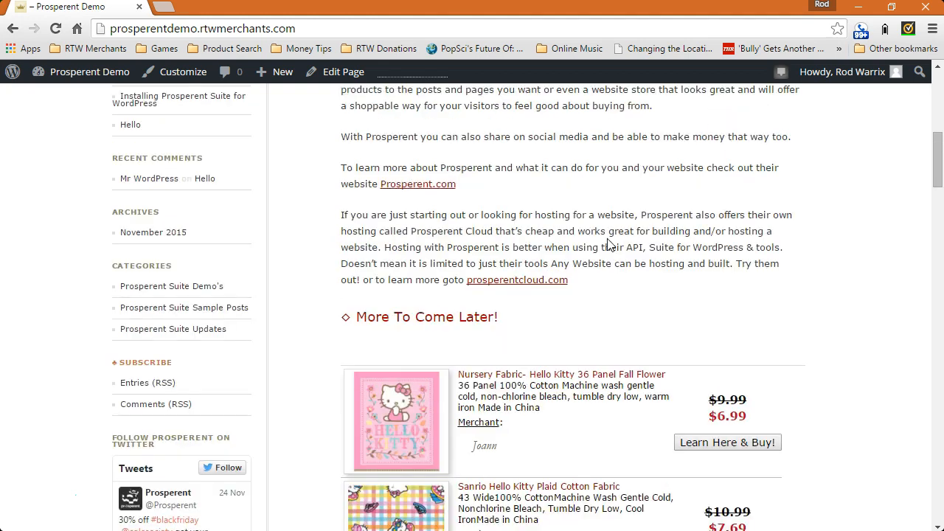
{"action": "scroll", "coordinate": [610, 242], "scroll_direction": "down", "scroll_amount": 2}
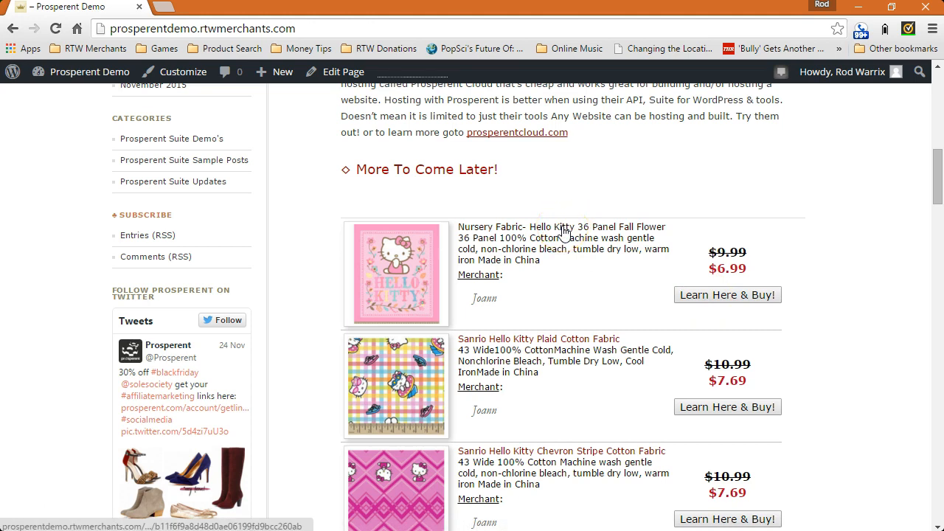
{"action": "left_click", "coordinate": [402, 272]}
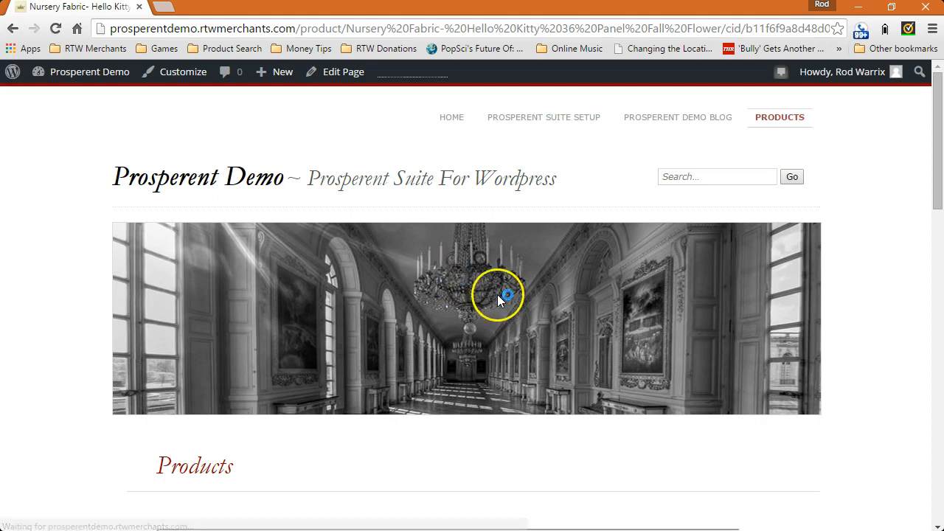
Step: Examine the Hello Kitty nursery fabric's product page, including its image, description, merchant, price and purchase option
{"action": "scroll", "coordinate": [496, 294], "scroll_direction": "down", "scroll_amount": 2}
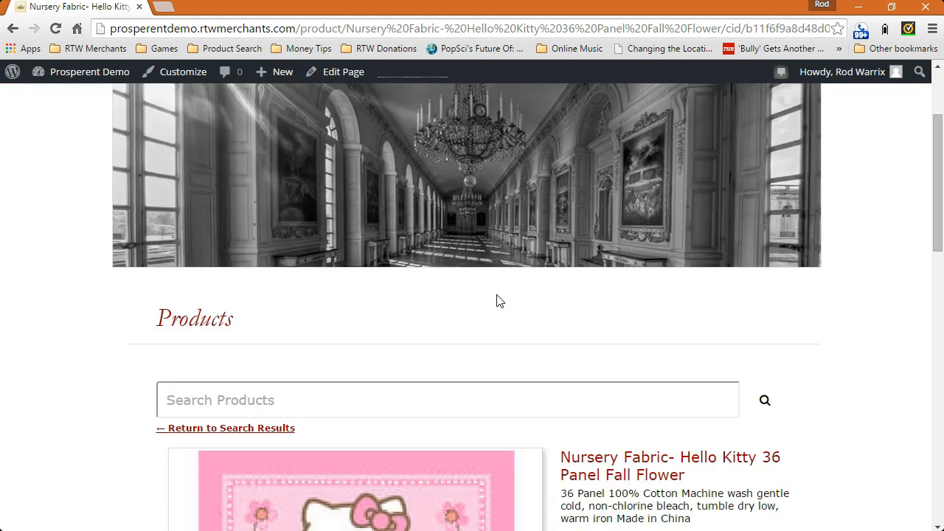
{"action": "scroll", "coordinate": [496, 300], "scroll_direction": "down", "scroll_amount": 1}
{"action": "scroll", "coordinate": [496, 300], "scroll_direction": "down", "scroll_amount": 2}
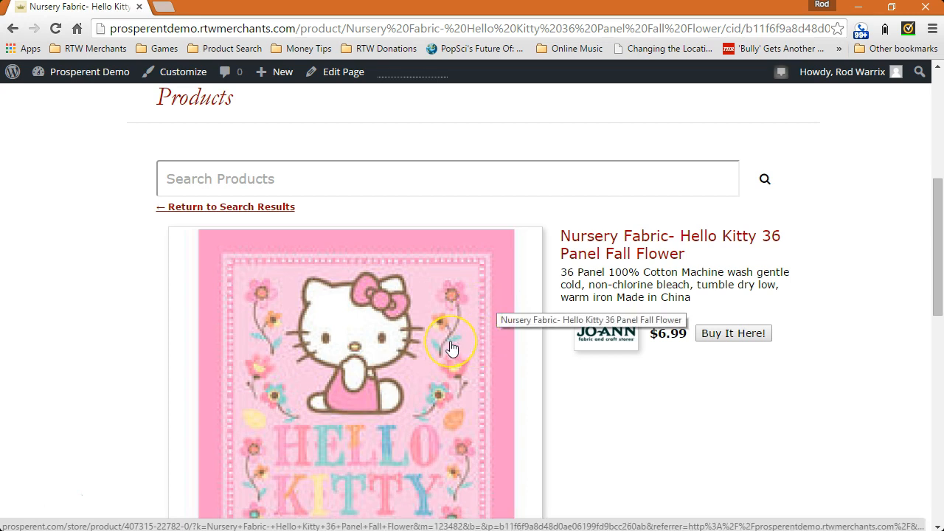
{"action": "scroll", "coordinate": [450, 347], "scroll_direction": "down", "scroll_amount": 1}
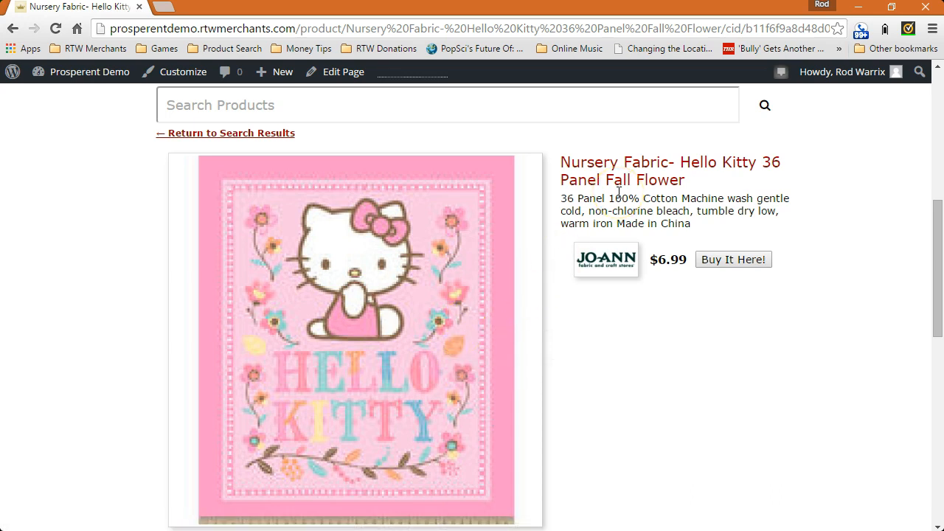
{"action": "scroll", "coordinate": [432, 249], "scroll_direction": "down", "scroll_amount": 2}
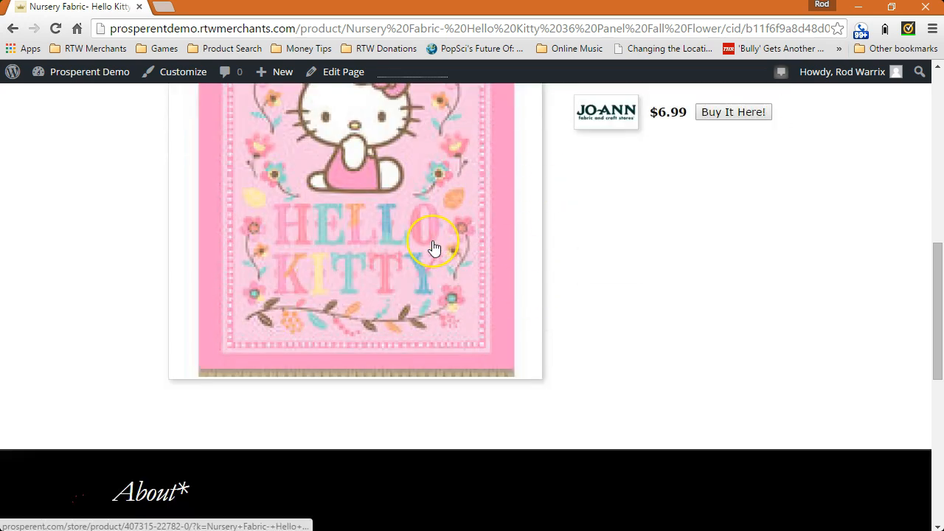
{"action": "scroll", "coordinate": [434, 248], "scroll_direction": "up", "scroll_amount": 3}
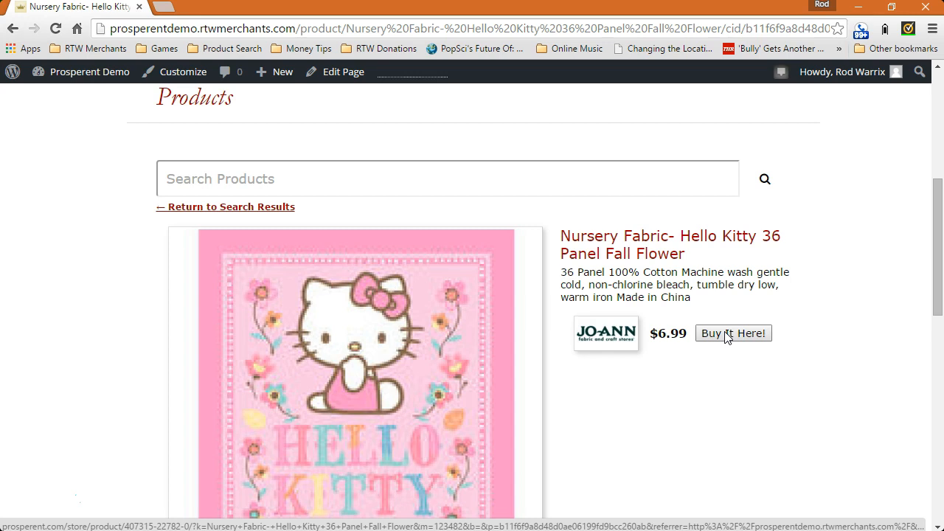
{"action": "scroll", "coordinate": [122, 131], "scroll_direction": "down", "scroll_amount": 2}
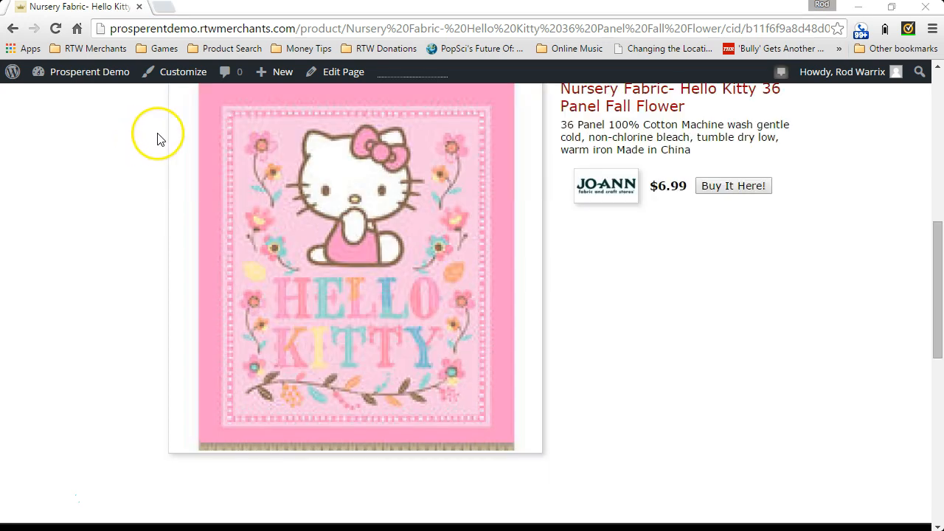
Step: Return to the WordPress dashboard and open the ProsperInsert settings of the Prosperent plugin
{"action": "mouse_move", "coordinate": [72, 74]}
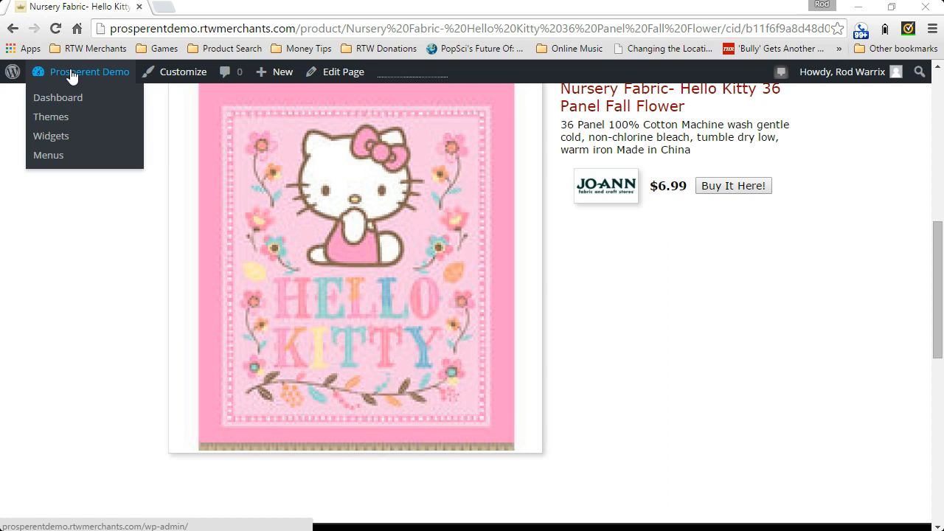
{"action": "left_click", "coordinate": [64, 96]}
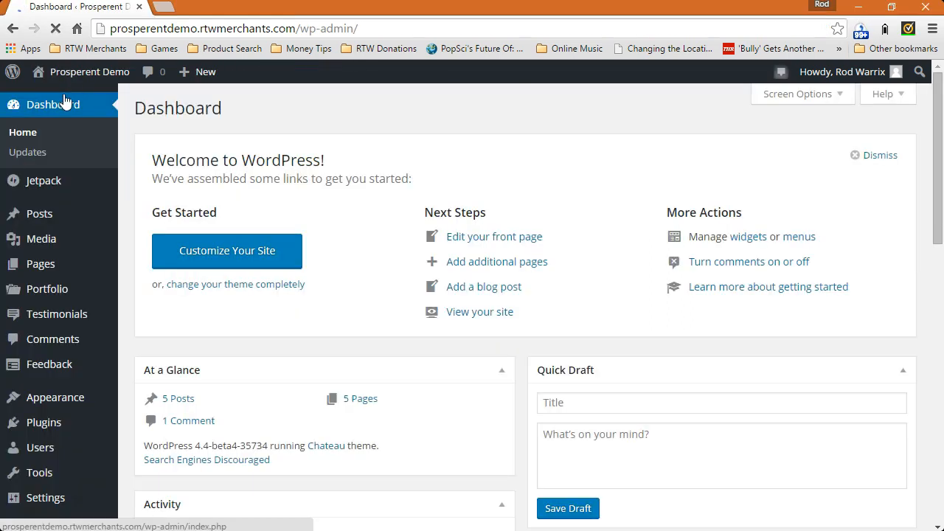
{"action": "left_click", "coordinate": [110, 151]}
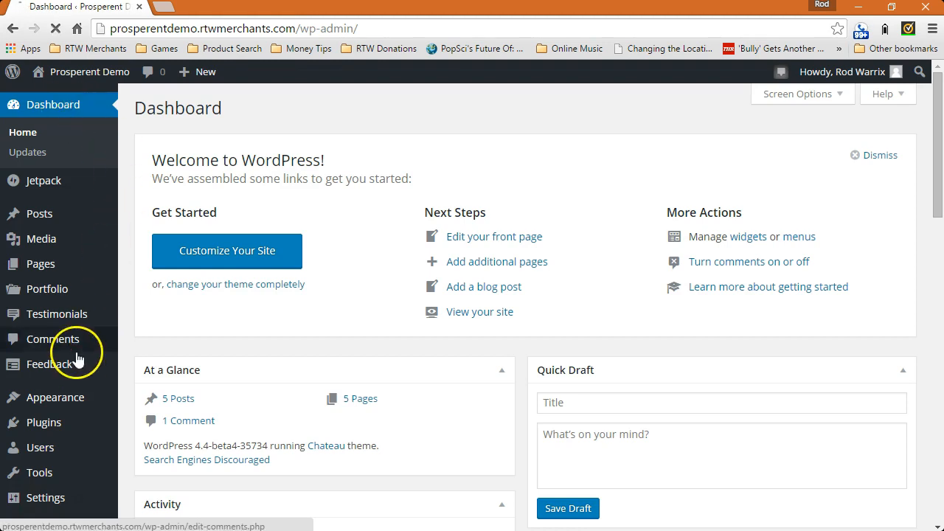
{"action": "scroll", "coordinate": [74, 354], "scroll_direction": "down", "scroll_amount": 5}
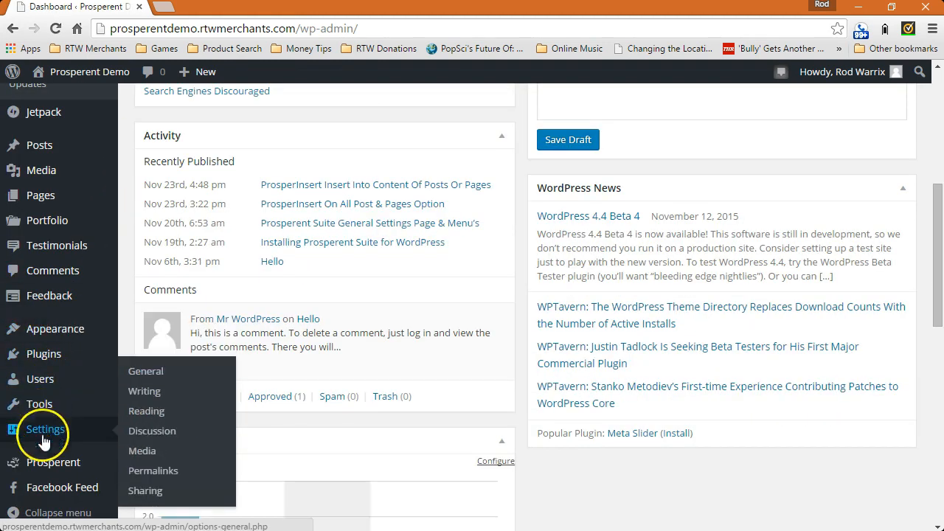
{"action": "mouse_move", "coordinate": [46, 464]}
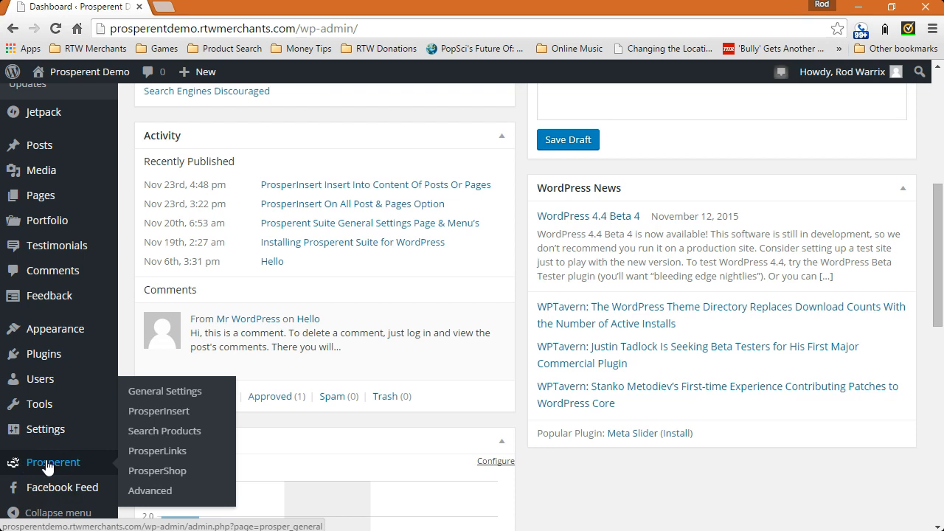
{"action": "left_click", "coordinate": [47, 464]}
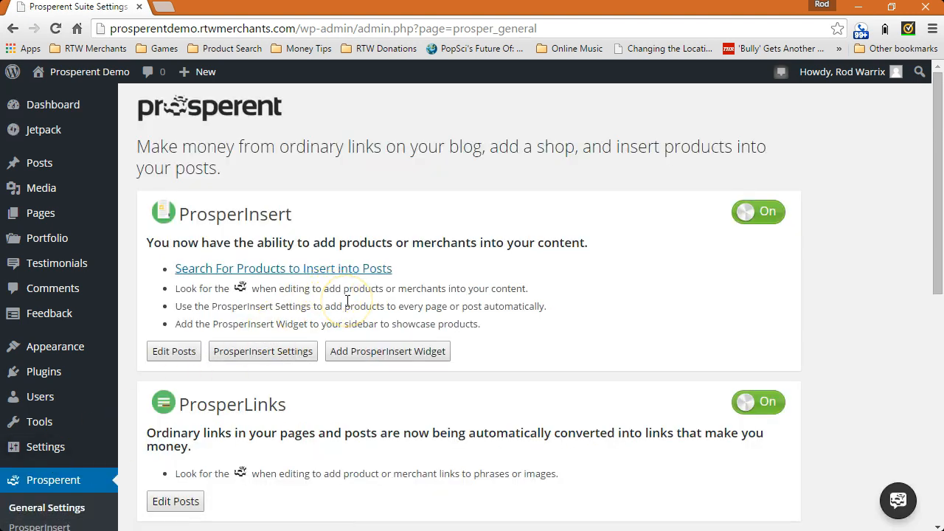
{"action": "left_click", "coordinate": [322, 307]}
{"action": "left_click", "coordinate": [271, 351]}
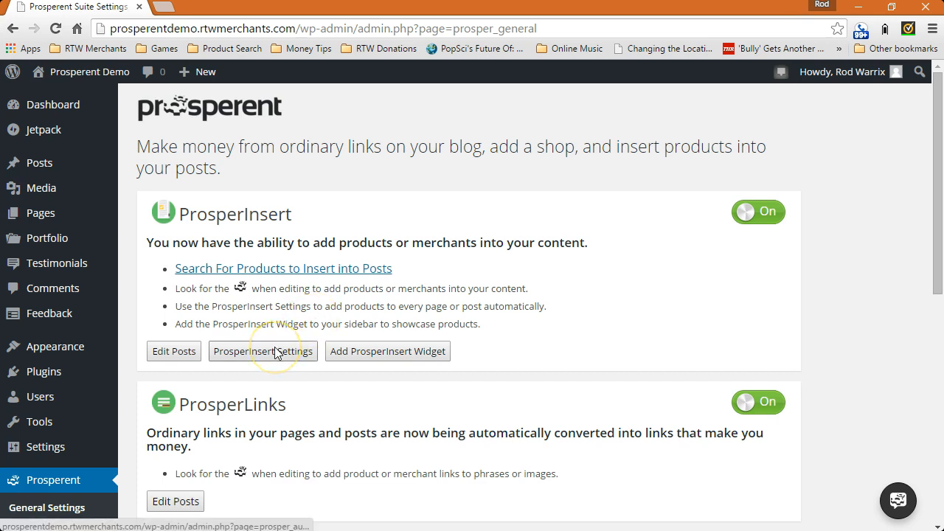
{"action": "left_click", "coordinate": [272, 352]}
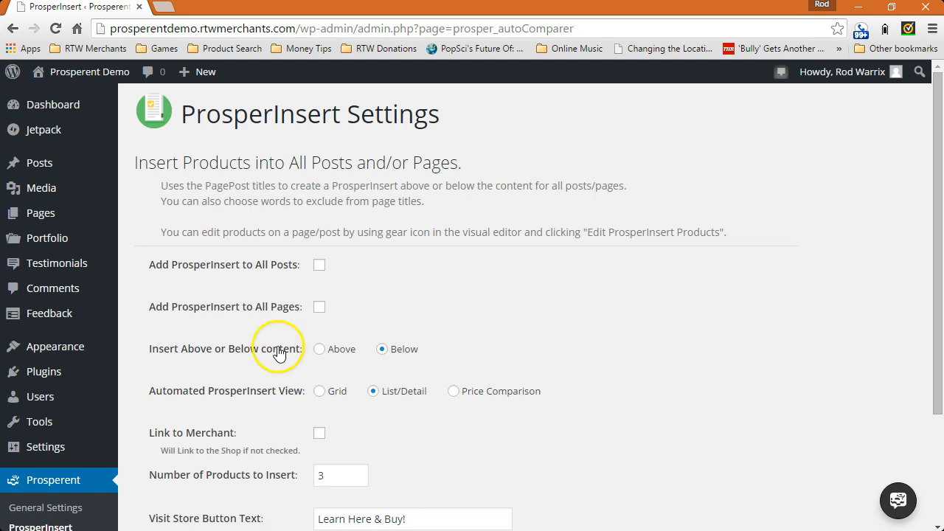
Step: Set the automated ProsperInsert view to Price Comparison and save the settings
{"action": "scroll", "coordinate": [274, 350], "scroll_direction": "down", "scroll_amount": 1}
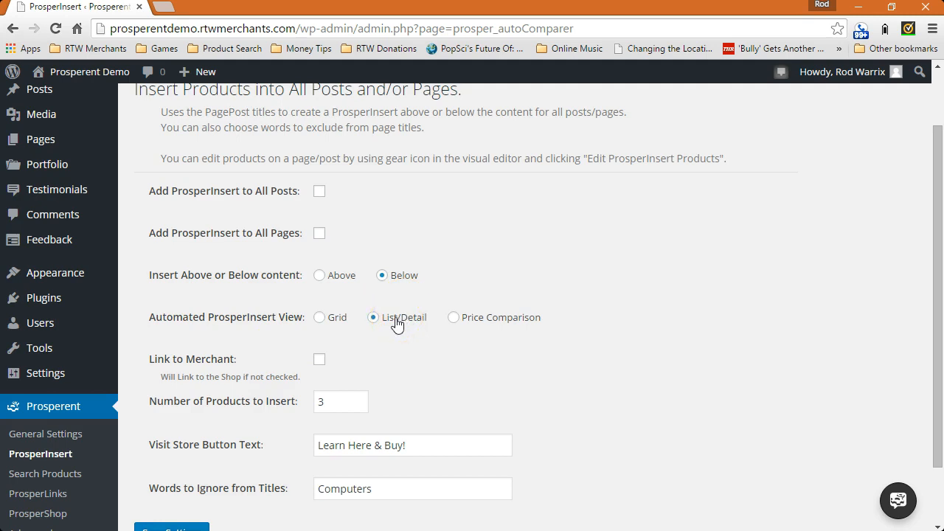
{"action": "left_click", "coordinate": [455, 319]}
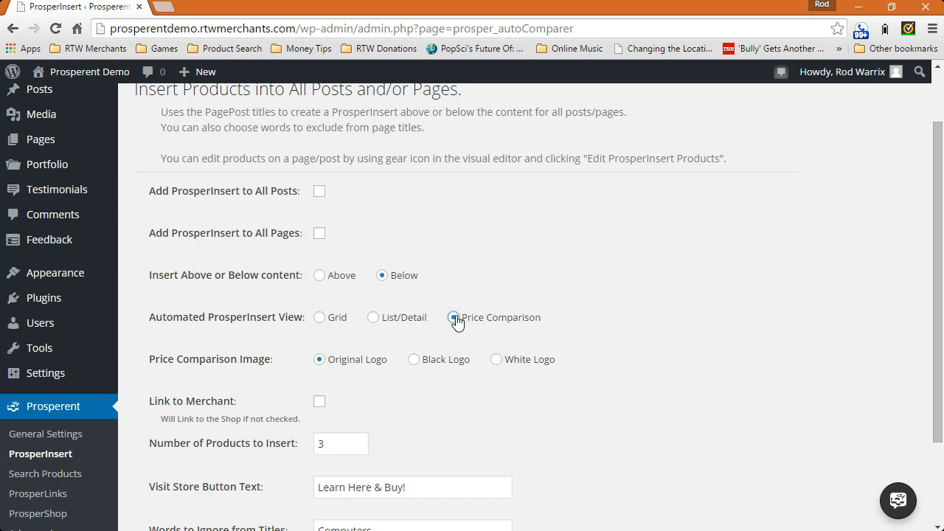
{"action": "scroll", "coordinate": [457, 322], "scroll_direction": "down", "scroll_amount": 1}
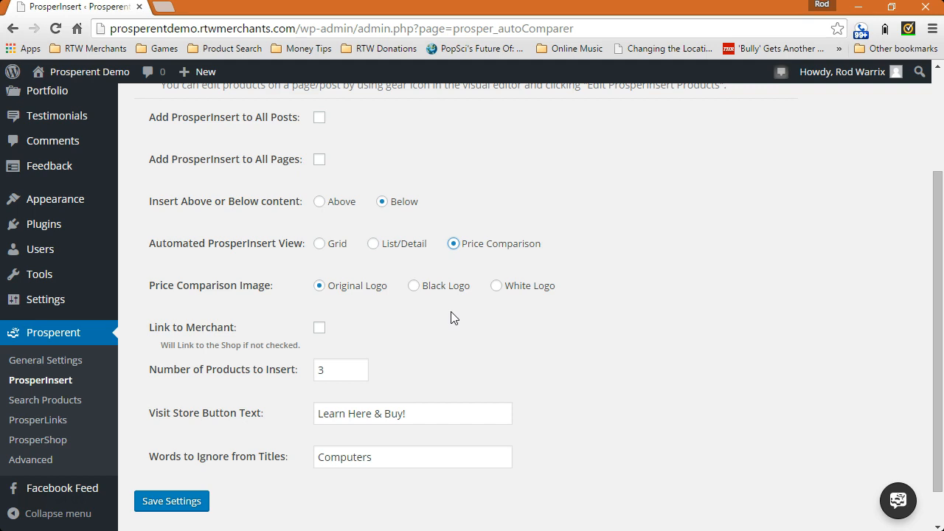
{"action": "left_click", "coordinate": [344, 369]}
{"action": "left_click", "coordinate": [352, 369]}
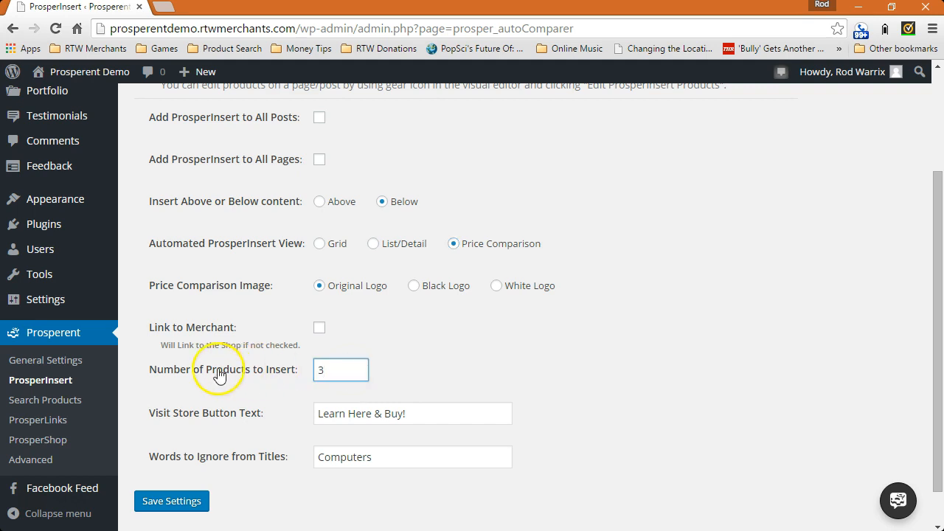
{"action": "scroll", "coordinate": [430, 372], "scroll_direction": "down", "scroll_amount": 1}
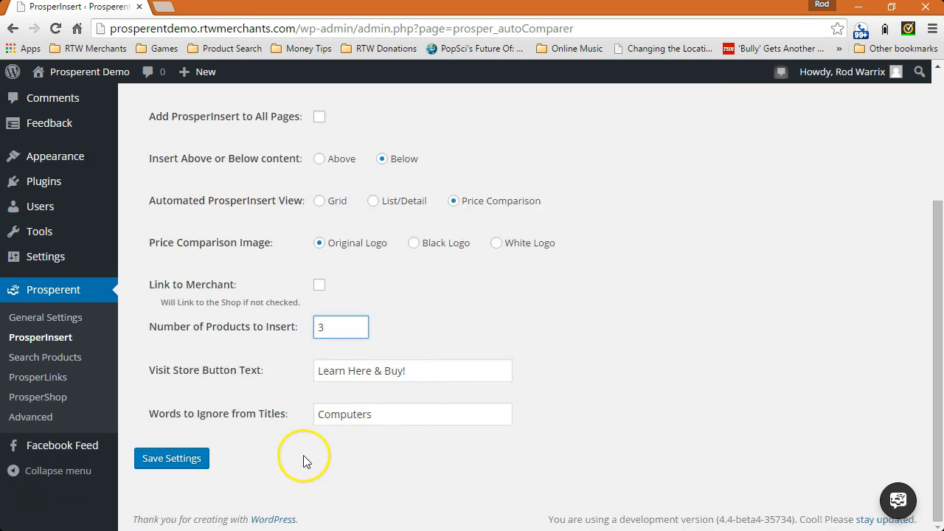
{"action": "left_click", "coordinate": [178, 461]}
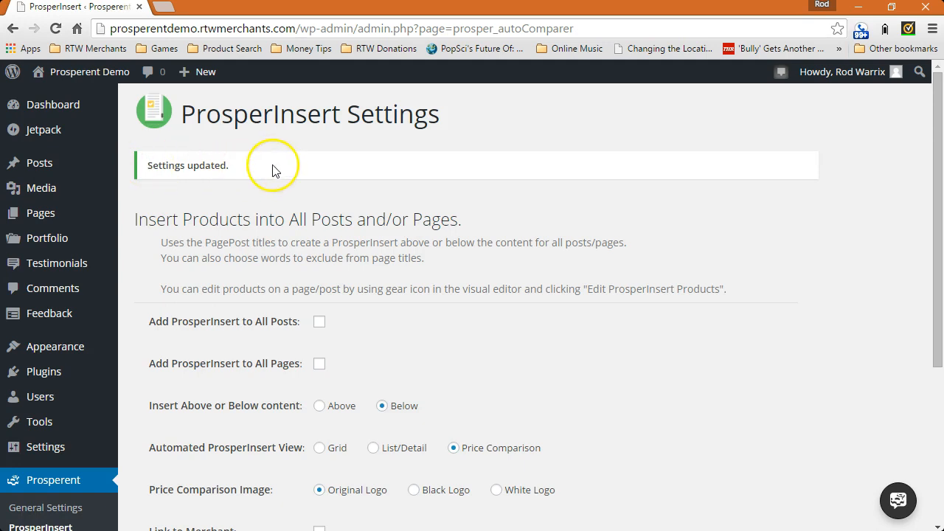
Step: Visit the live site and check the home page for price comparison products below the content and in the footer widgets
{"action": "left_click", "coordinate": [53, 95]}
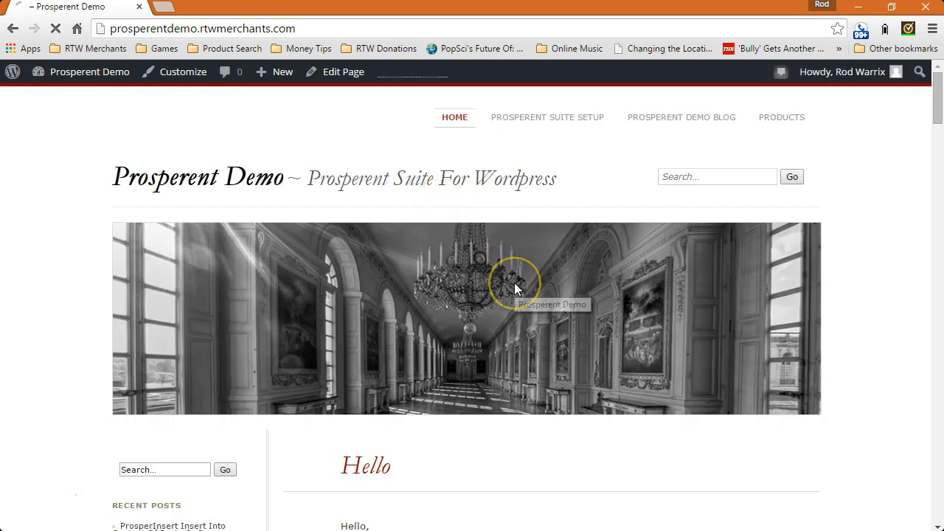
{"action": "scroll", "coordinate": [554, 264], "scroll_direction": "down", "scroll_amount": 2}
{"action": "scroll", "coordinate": [556, 255], "scroll_direction": "down", "scroll_amount": 7}
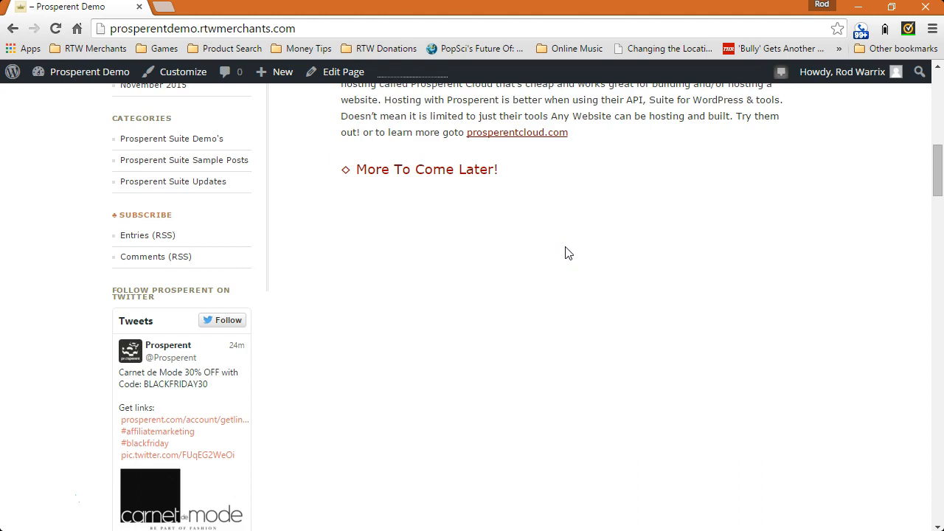
{"action": "scroll", "coordinate": [568, 253], "scroll_direction": "down", "scroll_amount": 12}
{"action": "scroll", "coordinate": [568, 253], "scroll_direction": "down", "scroll_amount": 15}
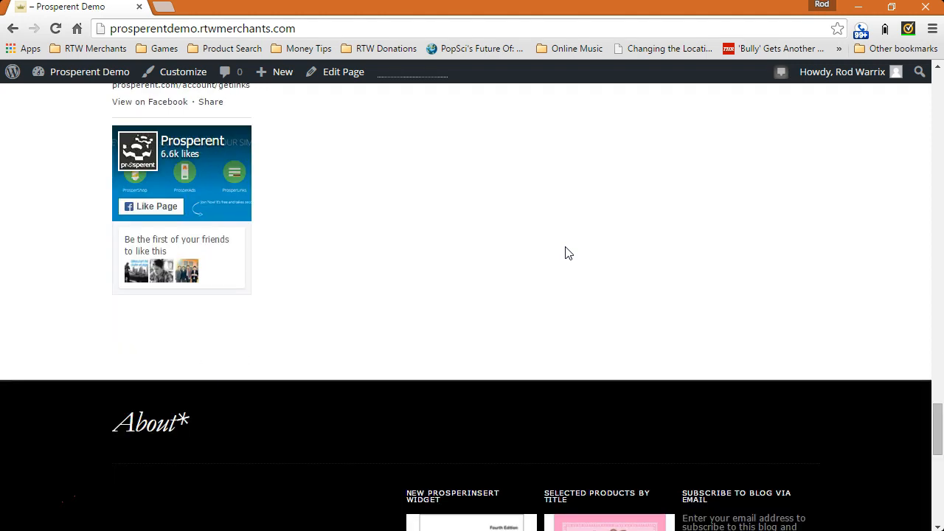
{"action": "scroll", "coordinate": [567, 253], "scroll_direction": "down", "scroll_amount": 2}
{"action": "scroll", "coordinate": [567, 253], "scroll_direction": "down", "scroll_amount": 1}
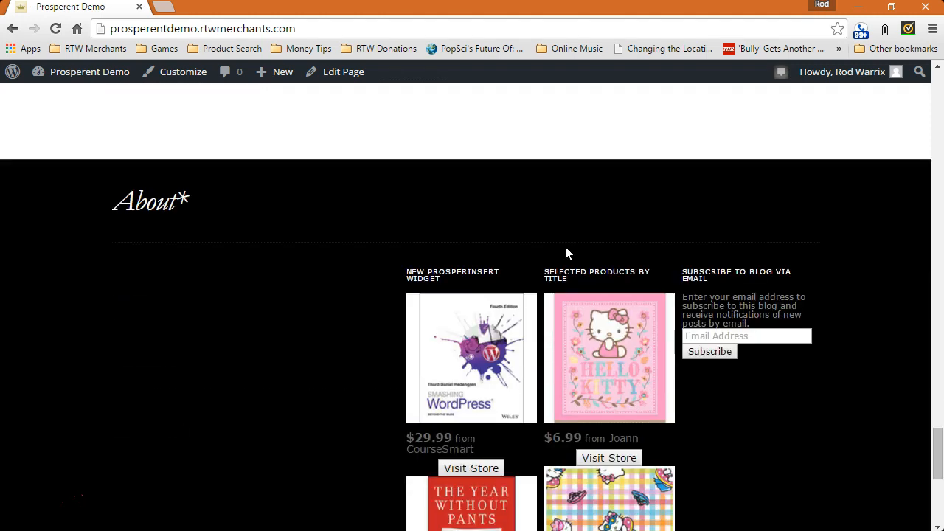
{"action": "scroll", "coordinate": [566, 252], "scroll_direction": "up", "scroll_amount": 7}
{"action": "scroll", "coordinate": [567, 253], "scroll_direction": "up", "scroll_amount": 20}
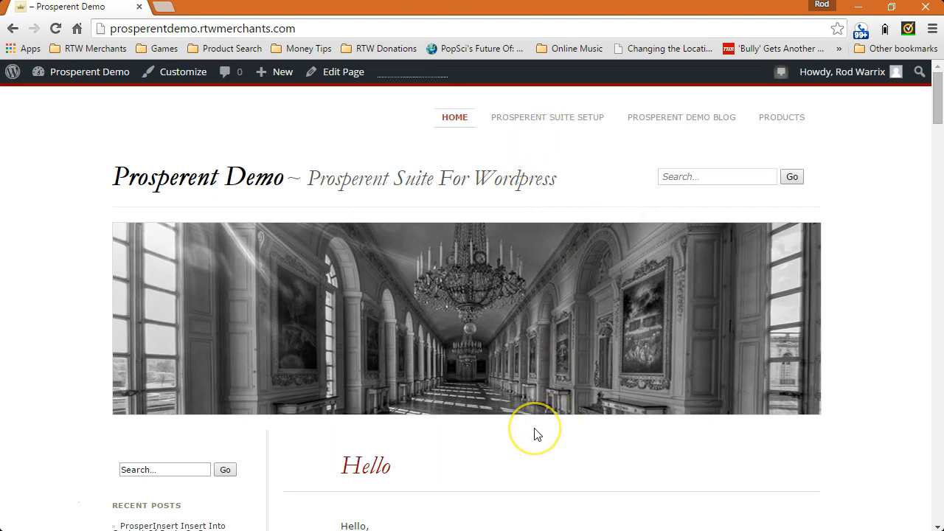
{"action": "scroll", "coordinate": [536, 435], "scroll_direction": "down", "scroll_amount": 1}
{"action": "scroll", "coordinate": [537, 435], "scroll_direction": "down", "scroll_amount": 5}
{"action": "scroll", "coordinate": [536, 434], "scroll_direction": "down", "scroll_amount": 1}
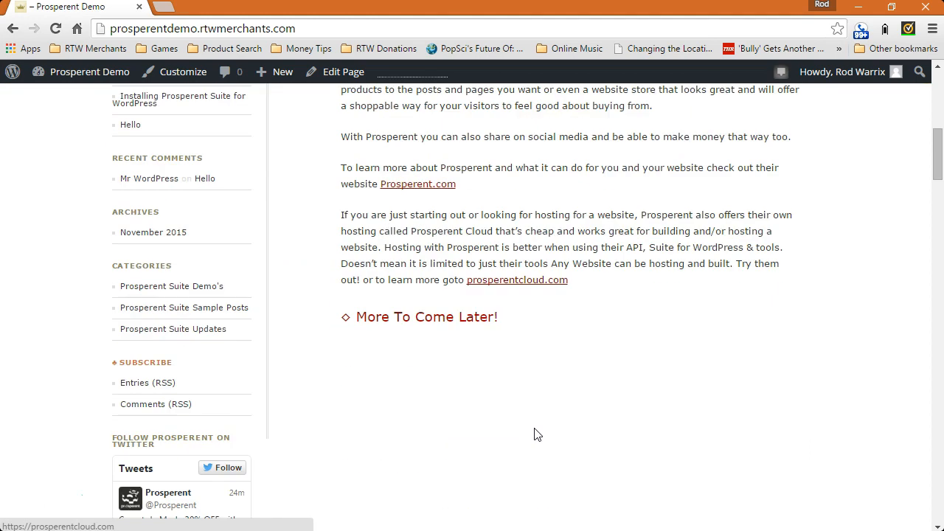
{"action": "scroll", "coordinate": [537, 435], "scroll_direction": "up", "scroll_amount": 8}
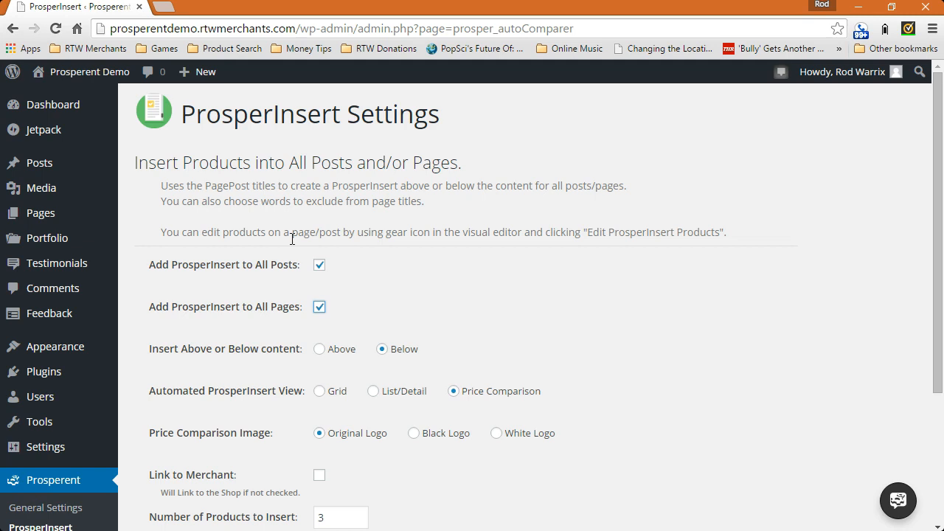
Step: Enable ProsperInsert for all posts and all pages in the ProsperInsert settings, and save the changes
{"action": "left_click", "coordinate": [319, 264]}
{"action": "left_click", "coordinate": [322, 310]}
{"action": "scroll", "coordinate": [391, 273], "scroll_direction": "down", "scroll_amount": 2}
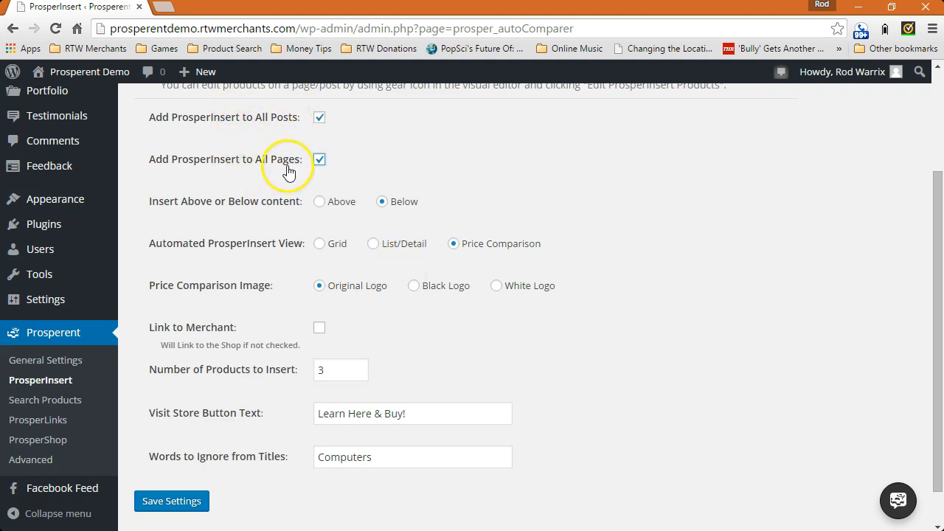
{"action": "scroll", "coordinate": [288, 171], "scroll_direction": "down", "scroll_amount": 1}
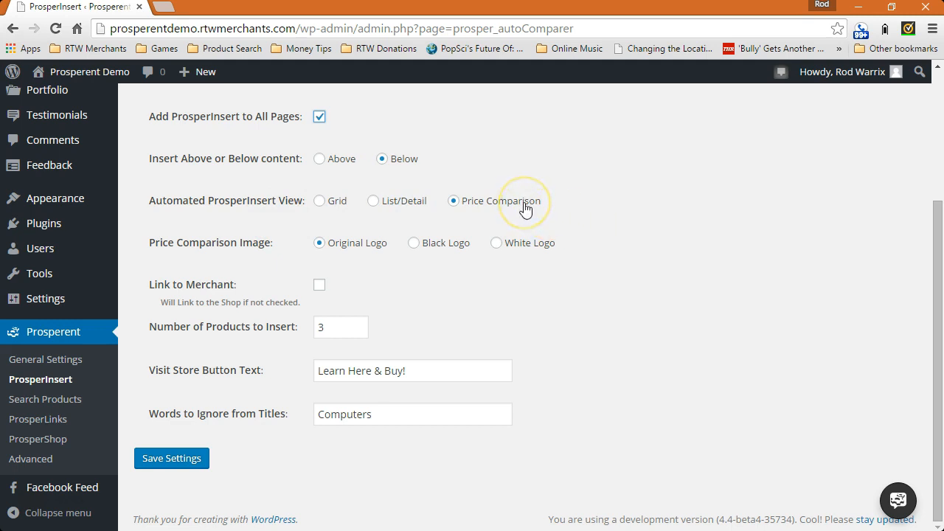
{"action": "left_click", "coordinate": [184, 458]}
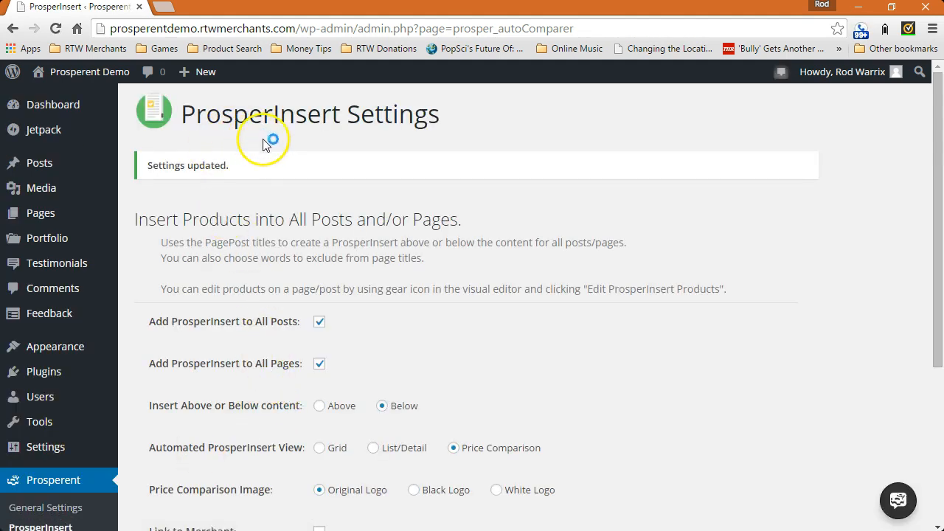
Step: Visit the live site again and examine the price comparison insert below the home page content, including its image and merchant logos
{"action": "mouse_move", "coordinate": [61, 74]}
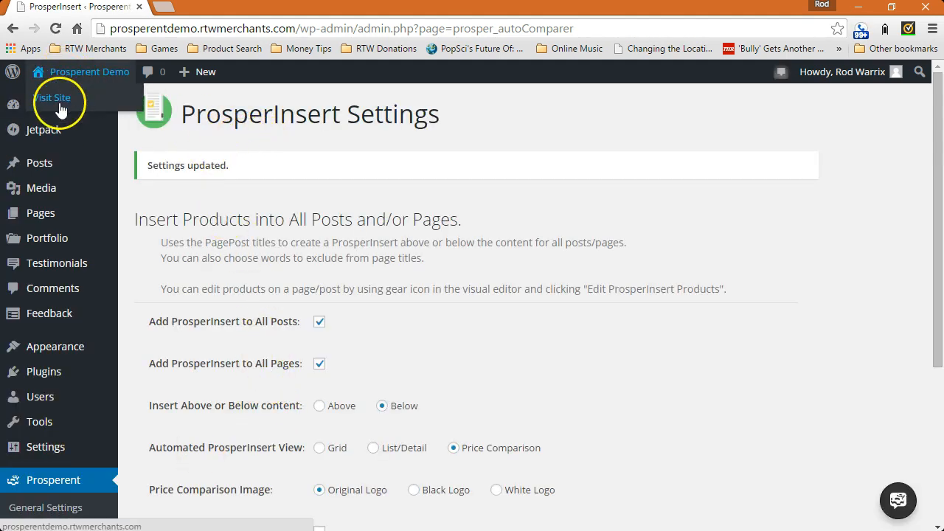
{"action": "left_click", "coordinate": [55, 96]}
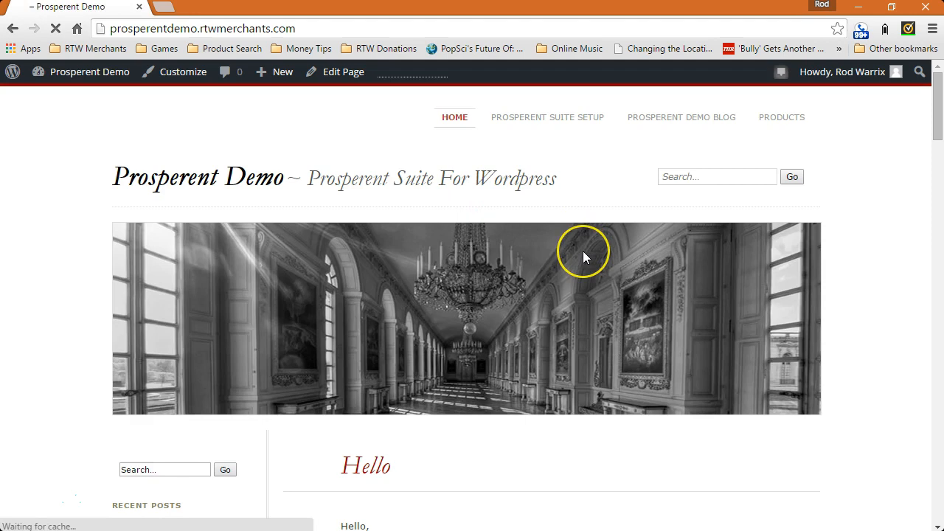
{"action": "scroll", "coordinate": [582, 251], "scroll_direction": "down", "scroll_amount": 15}
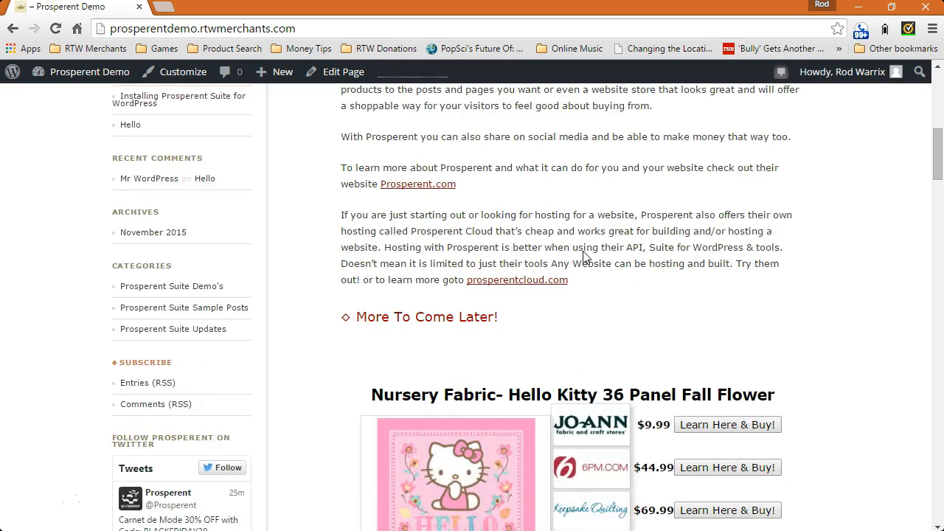
{"action": "scroll", "coordinate": [545, 295], "scroll_direction": "up", "scroll_amount": 1}
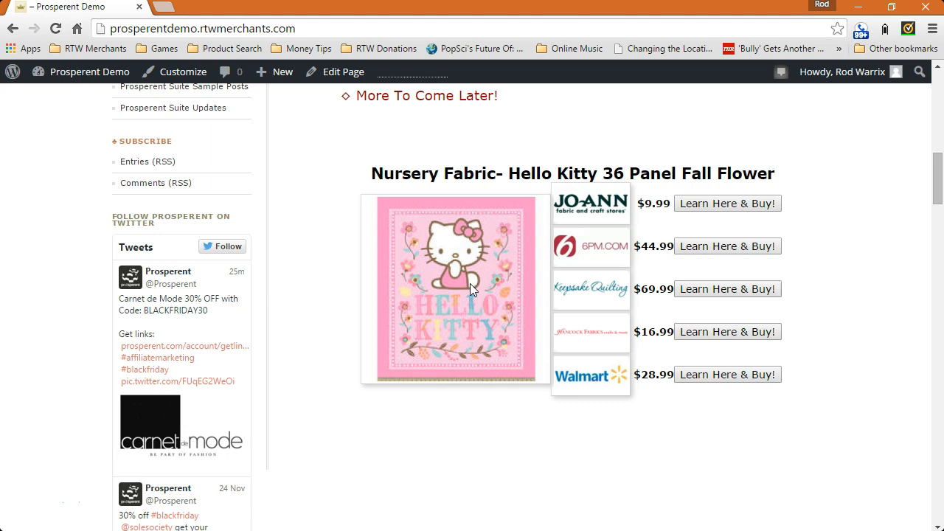
{"action": "left_click", "coordinate": [488, 292]}
{"action": "left_click", "coordinate": [594, 210]}
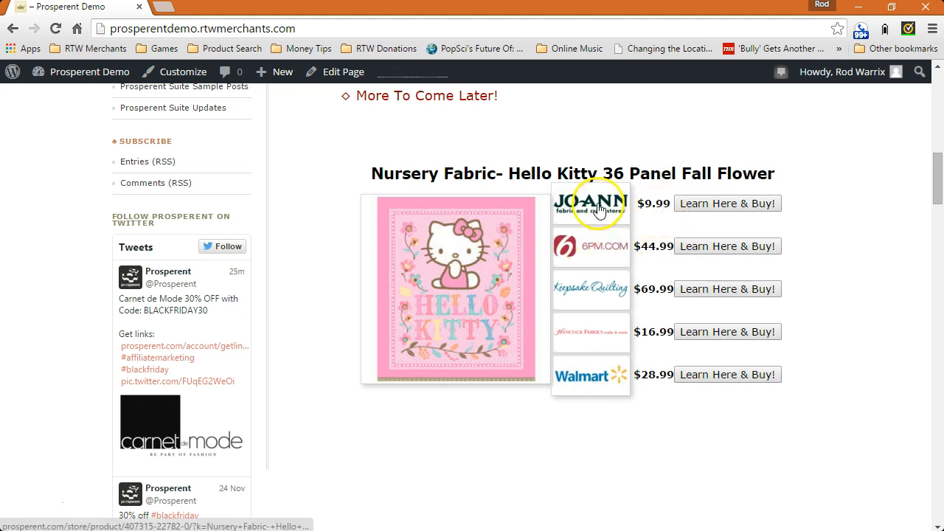
Step: Compare the merchant prices in the Hello Kitty insert, open the JOANN offer to examine its product page, and close that page
{"action": "left_click", "coordinate": [648, 204]}
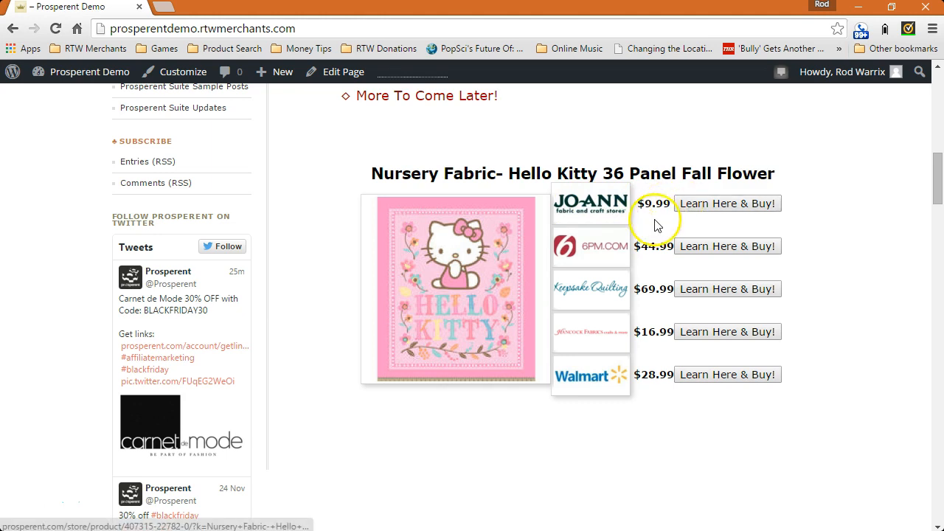
{"action": "left_click", "coordinate": [644, 245]}
{"action": "left_click", "coordinate": [647, 288]}
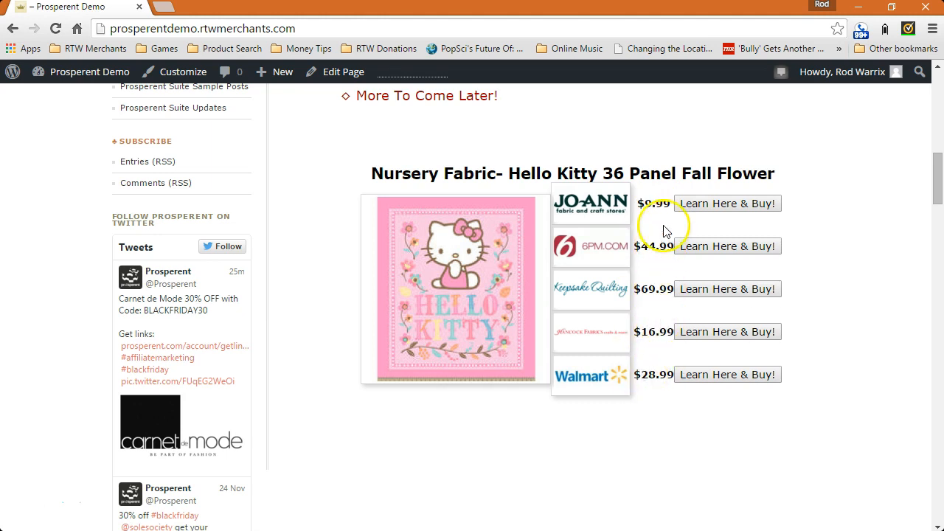
{"action": "left_click", "coordinate": [712, 203]}
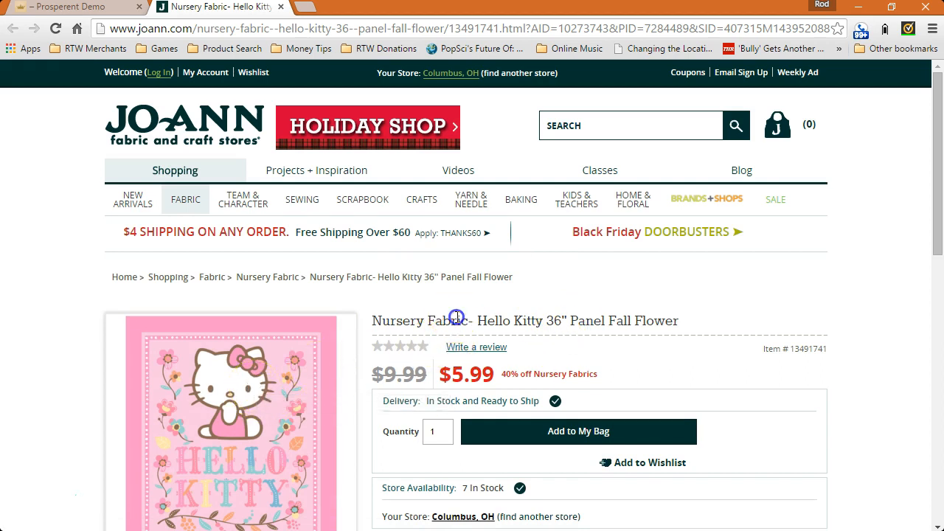
{"action": "scroll", "coordinate": [457, 318], "scroll_direction": "down", "scroll_amount": 1}
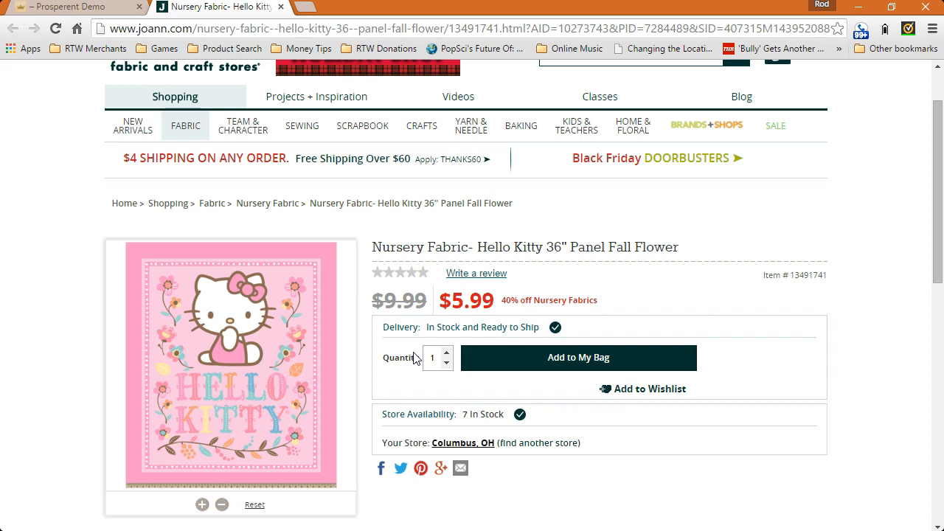
{"action": "left_click", "coordinate": [280, 8]}
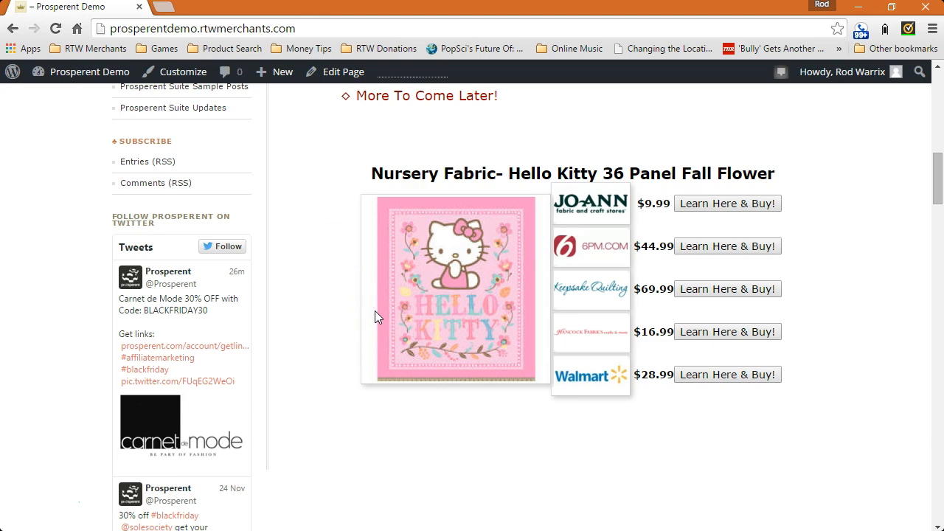
Step: Review the home page again, checking the price comparison insert's merchant purchase links below the content
{"action": "scroll", "coordinate": [375, 317], "scroll_direction": "up", "scroll_amount": 15}
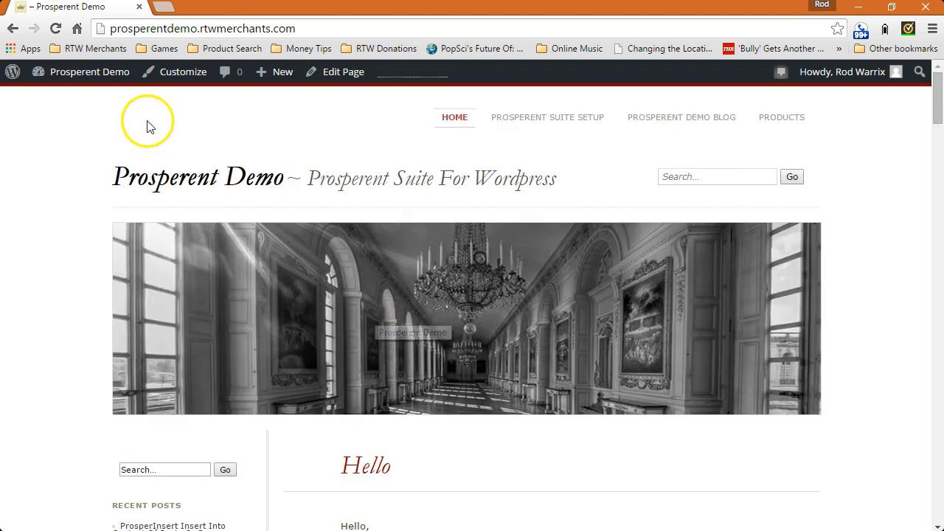
{"action": "scroll", "coordinate": [257, 212], "scroll_direction": "down", "scroll_amount": 15}
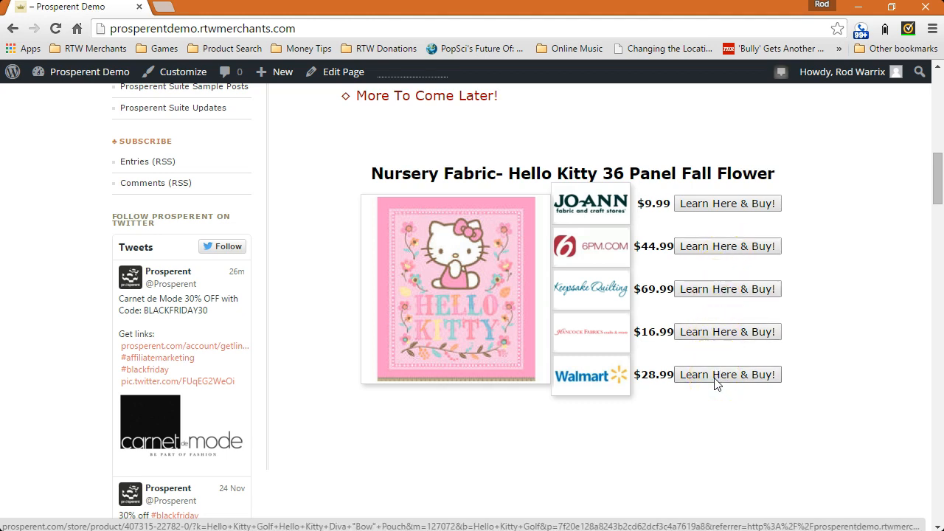
{"action": "scroll", "coordinate": [486, 301], "scroll_direction": "down", "scroll_amount": 4}
{"action": "scroll", "coordinate": [488, 295], "scroll_direction": "up", "scroll_amount": 5}
{"action": "scroll", "coordinate": [487, 296], "scroll_direction": "up", "scroll_amount": 10}
Step: Disable ProsperInsert for all posts and all pages in the ProsperInsert settings, and save the changes
{"action": "mouse_move", "coordinate": [87, 70]}
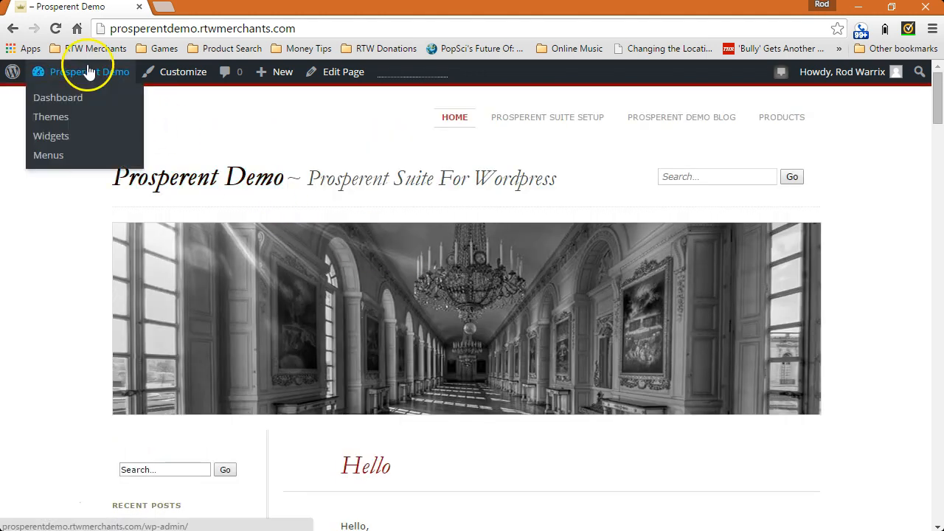
{"action": "left_click", "coordinate": [66, 95]}
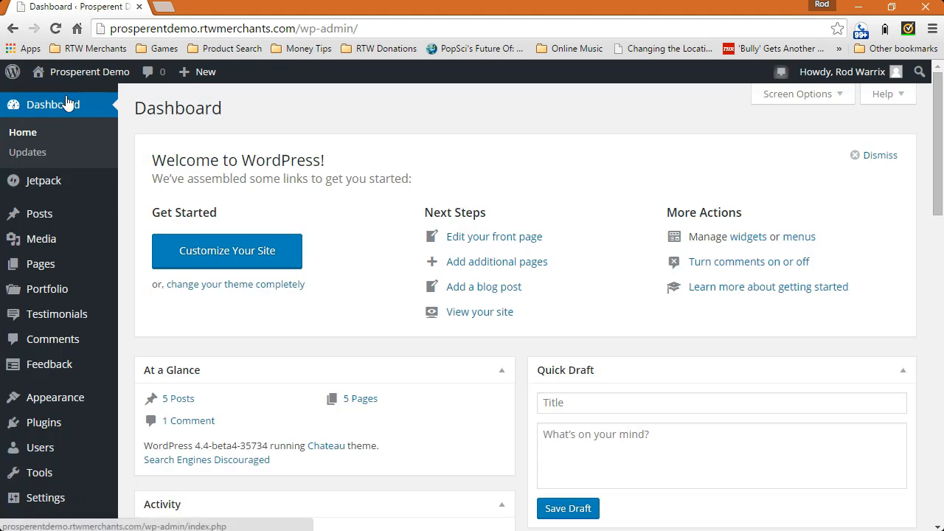
{"action": "scroll", "coordinate": [33, 347], "scroll_direction": "down", "scroll_amount": 3}
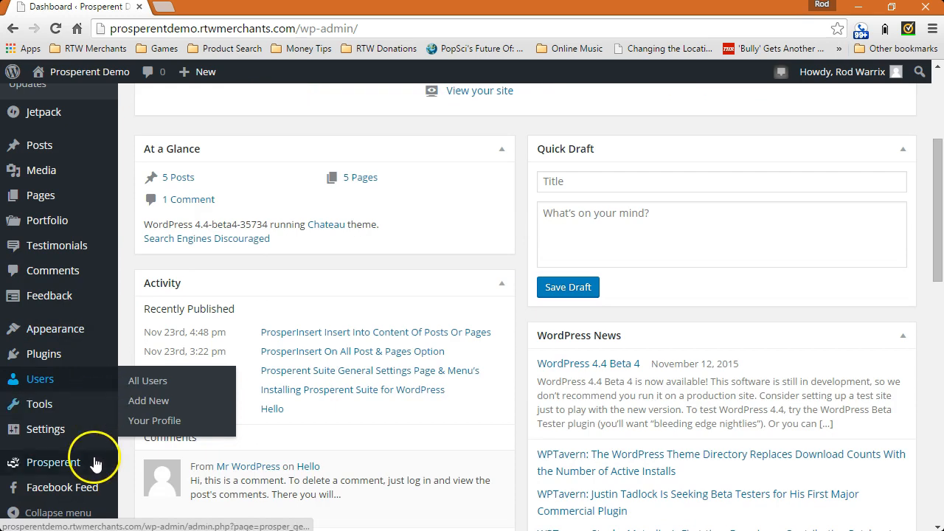
{"action": "left_click", "coordinate": [70, 470]}
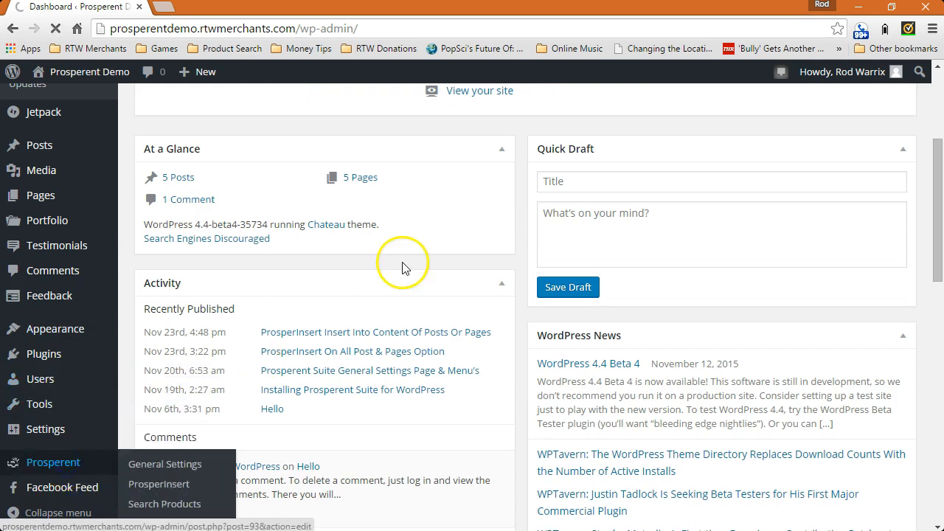
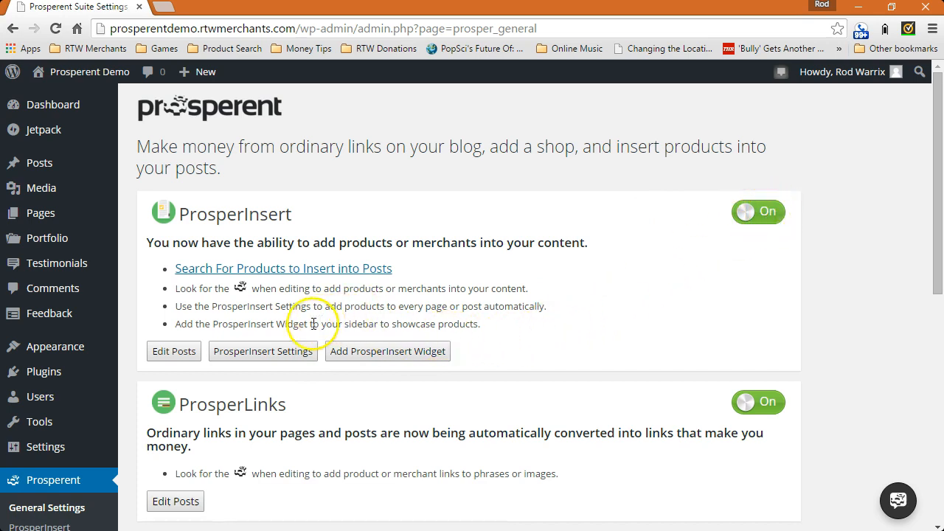
{"action": "left_click", "coordinate": [264, 352]}
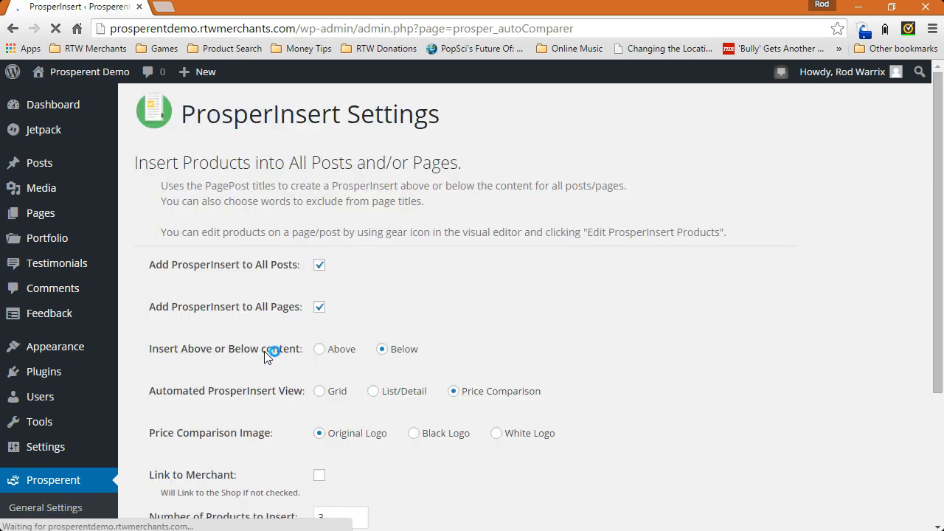
{"action": "left_click", "coordinate": [317, 266]}
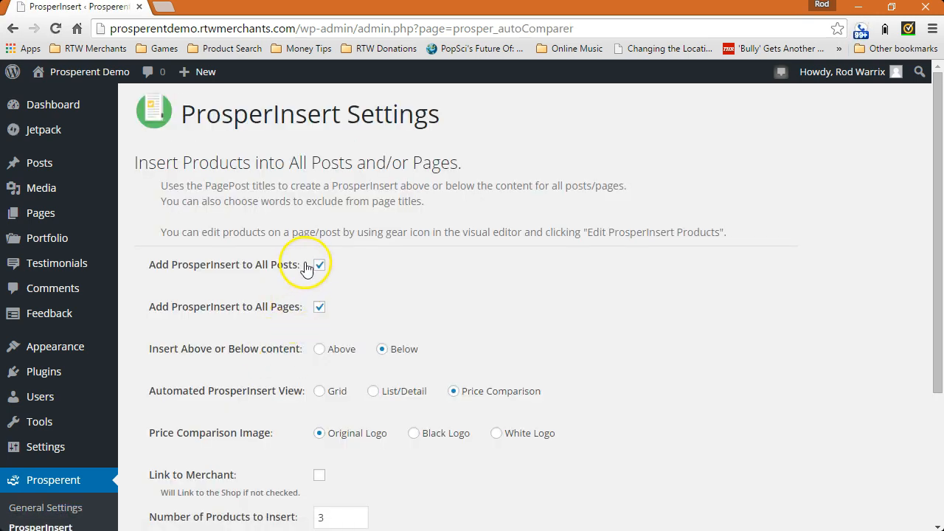
{"action": "left_click", "coordinate": [321, 310]}
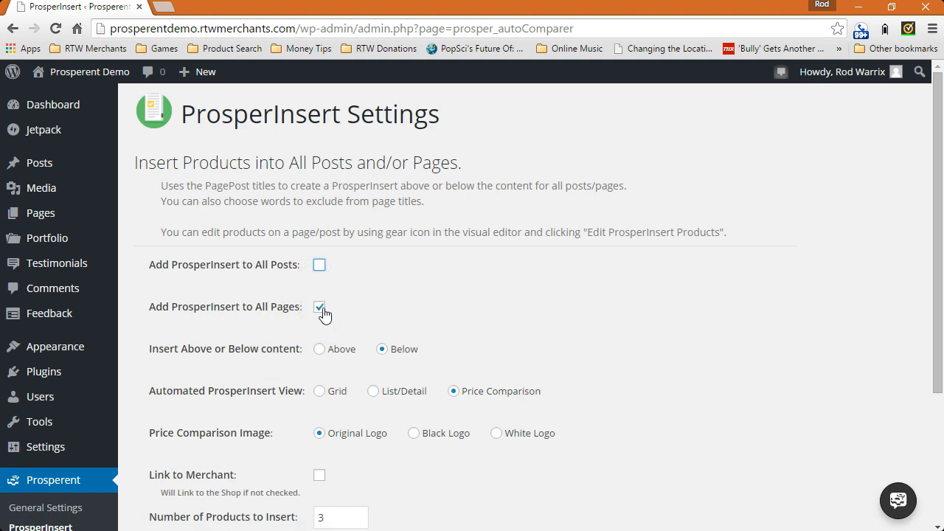
{"action": "left_click", "coordinate": [321, 310]}
{"action": "scroll", "coordinate": [361, 318], "scroll_direction": "down", "scroll_amount": 3}
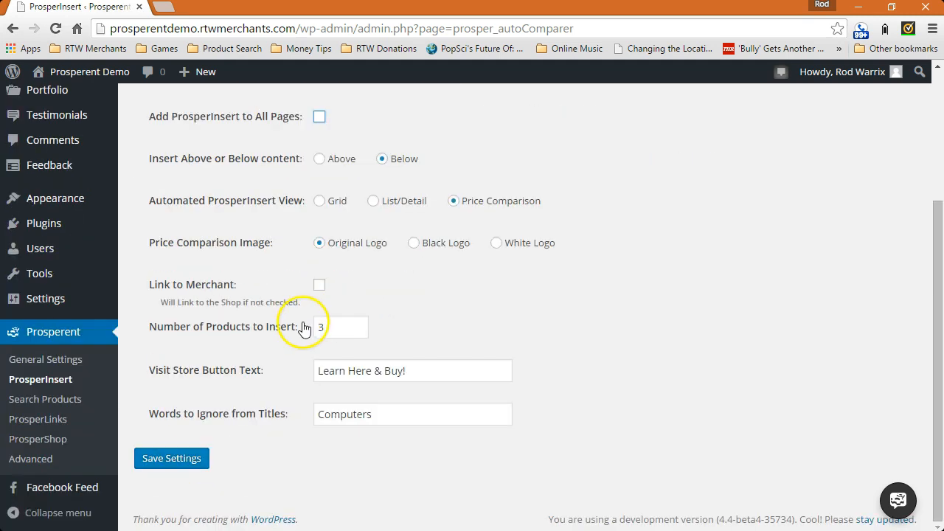
{"action": "left_click", "coordinate": [188, 458]}
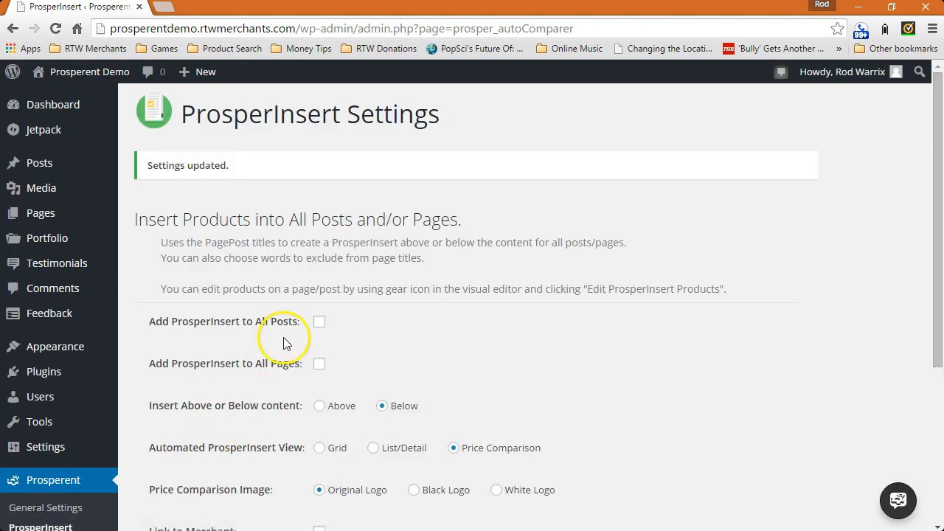
Step: Visit the live site and check the area below the home page content for the automatic product insert
{"action": "mouse_move", "coordinate": [88, 76]}
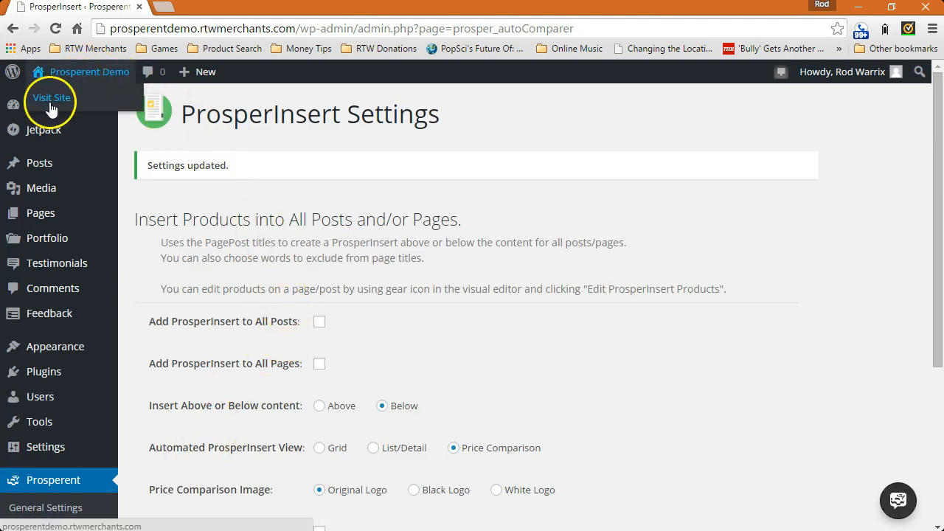
{"action": "left_click", "coordinate": [48, 98]}
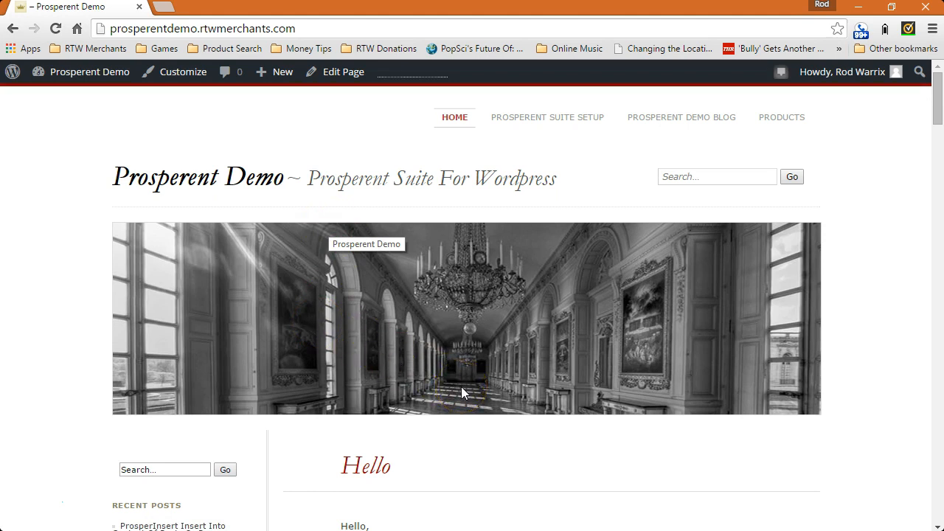
{"action": "scroll", "coordinate": [461, 386], "scroll_direction": "down", "scroll_amount": 3}
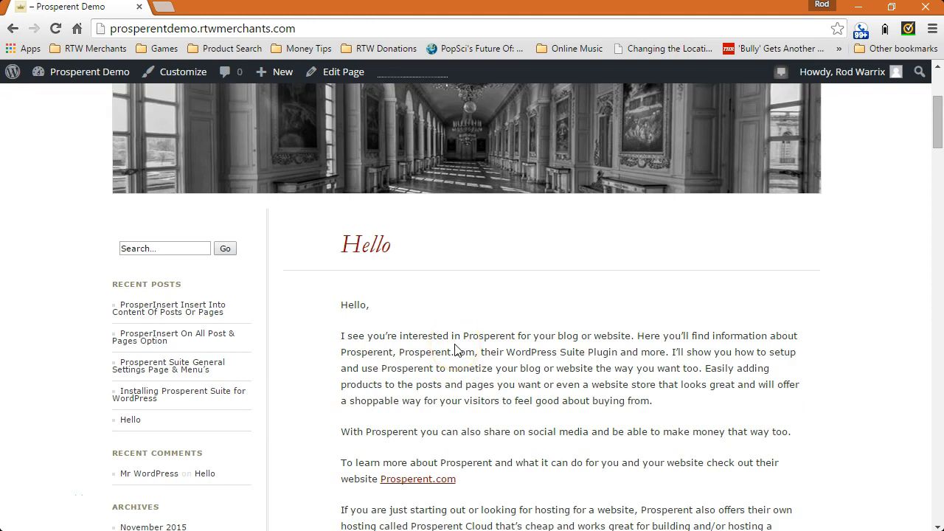
{"action": "scroll", "coordinate": [455, 351], "scroll_direction": "down", "scroll_amount": 1}
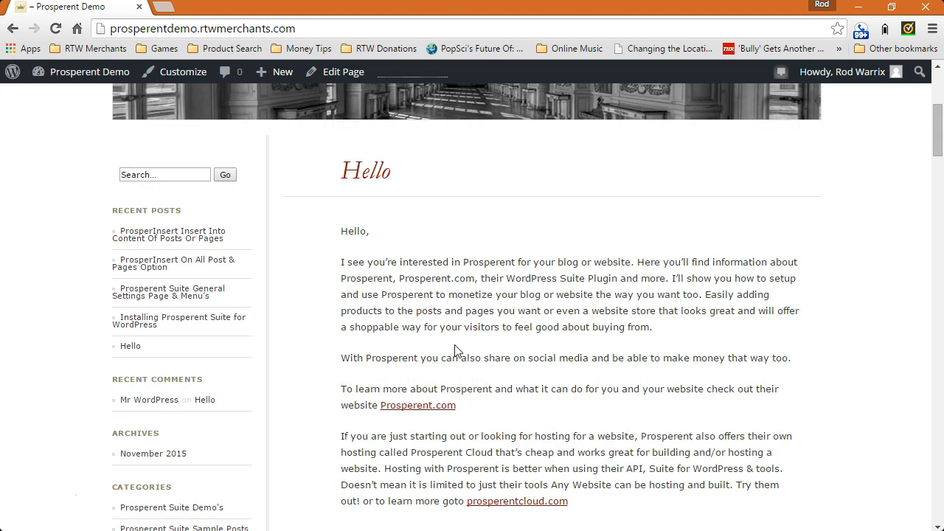
{"action": "scroll", "coordinate": [453, 345], "scroll_direction": "down", "scroll_amount": 4}
{"action": "scroll", "coordinate": [454, 343], "scroll_direction": "down", "scroll_amount": 2}
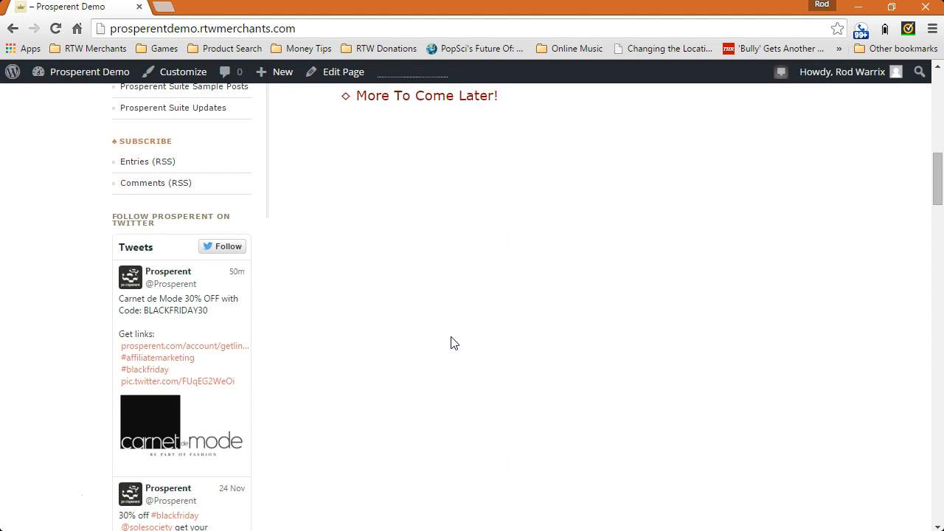
{"action": "scroll", "coordinate": [454, 343], "scroll_direction": "up", "scroll_amount": 10}
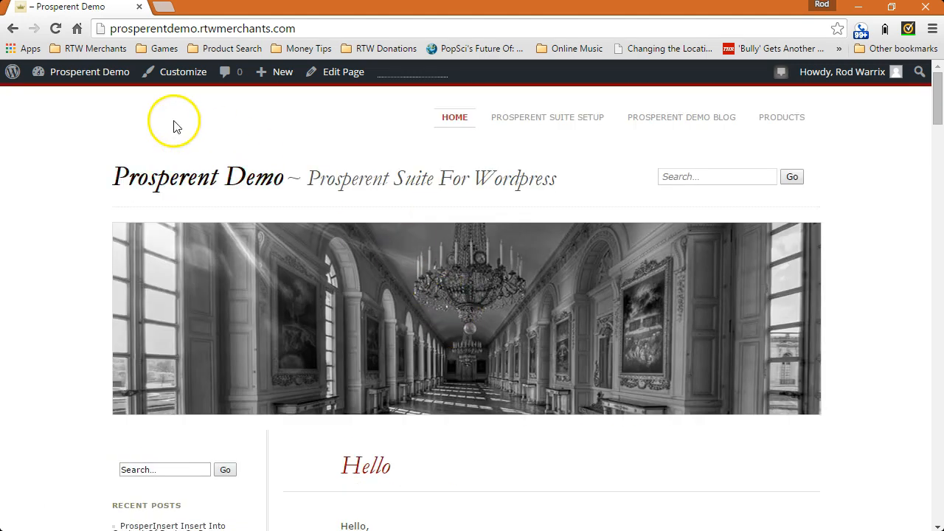
Step: Turn off the ProsperInsert feature in the Prosperent general settings
{"action": "mouse_move", "coordinate": [70, 73]}
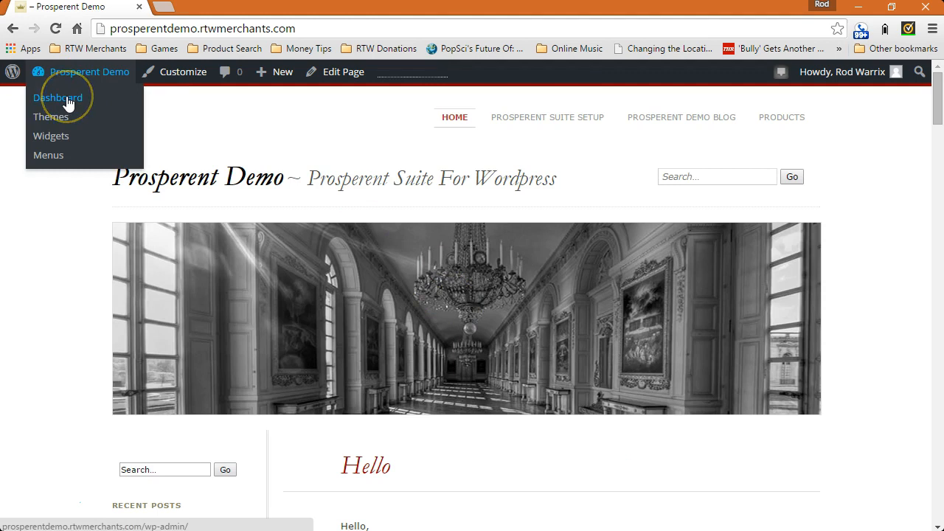
{"action": "left_click", "coordinate": [58, 97]}
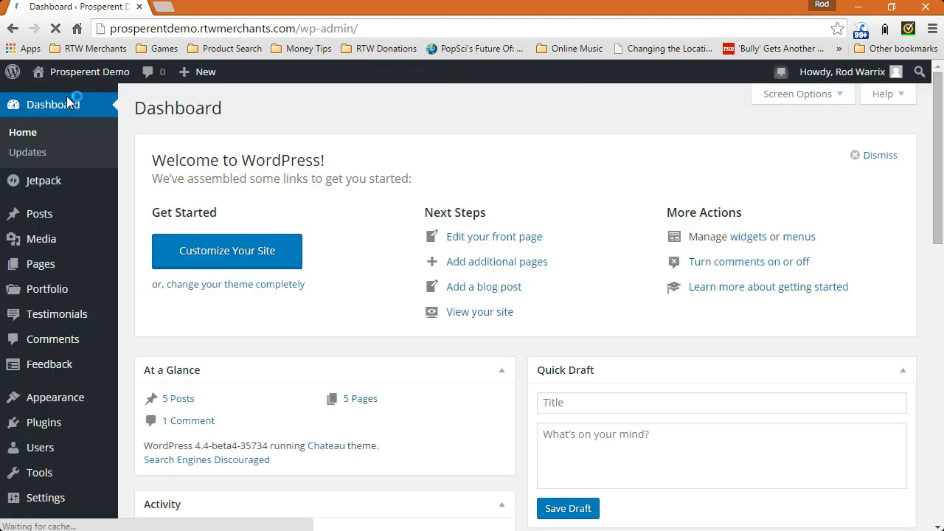
{"action": "left_click", "coordinate": [54, 241]}
{"action": "scroll", "coordinate": [53, 313], "scroll_direction": "down", "scroll_amount": 3}
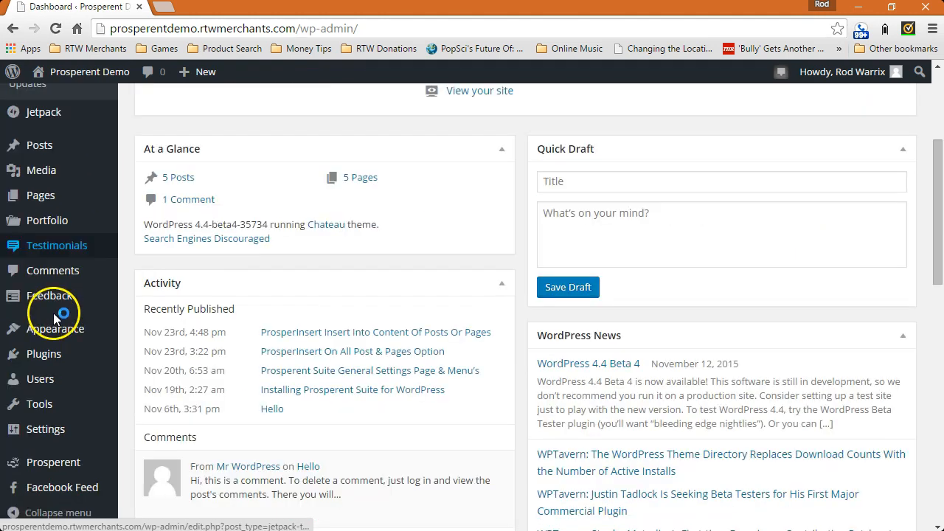
{"action": "mouse_move", "coordinate": [53, 462]}
{"action": "left_click", "coordinate": [55, 462]}
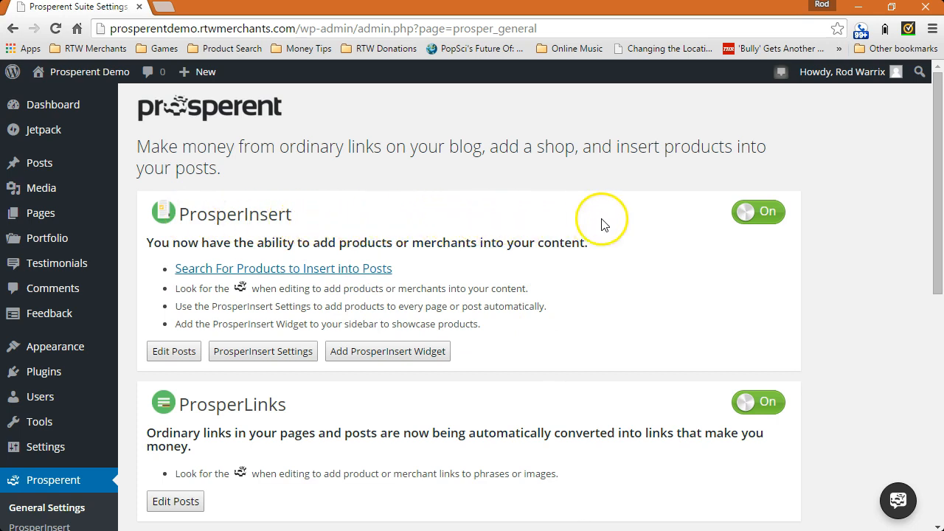
{"action": "left_click", "coordinate": [760, 212]}
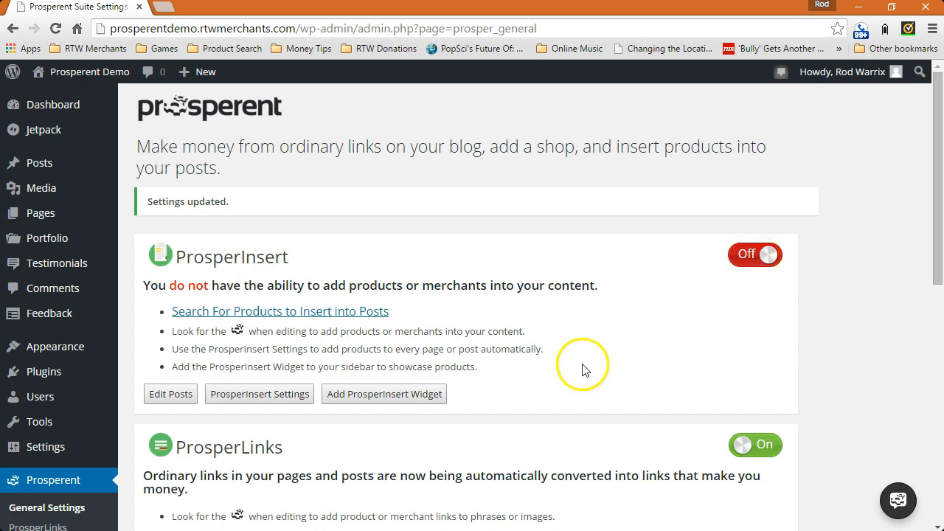
Step: Visit the live site and check the home page content, sidebar and footer for ProsperInsert products
{"action": "mouse_move", "coordinate": [74, 70]}
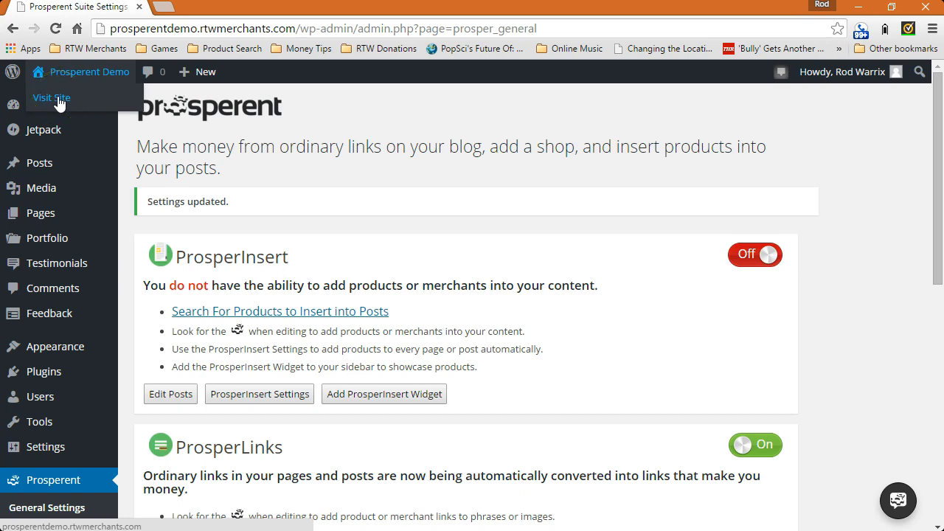
{"action": "left_click", "coordinate": [57, 96]}
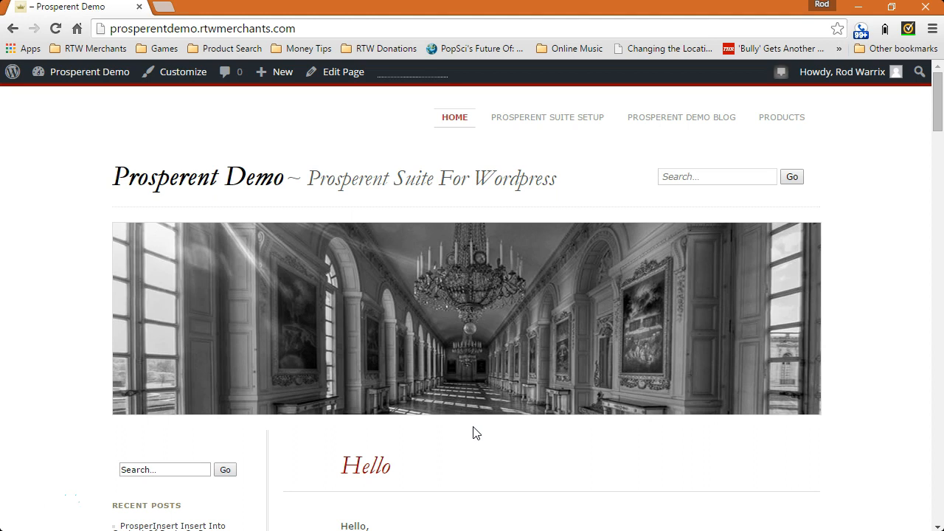
{"action": "scroll", "coordinate": [475, 434], "scroll_direction": "down", "scroll_amount": 4}
{"action": "scroll", "coordinate": [455, 361], "scroll_direction": "down", "scroll_amount": 20}
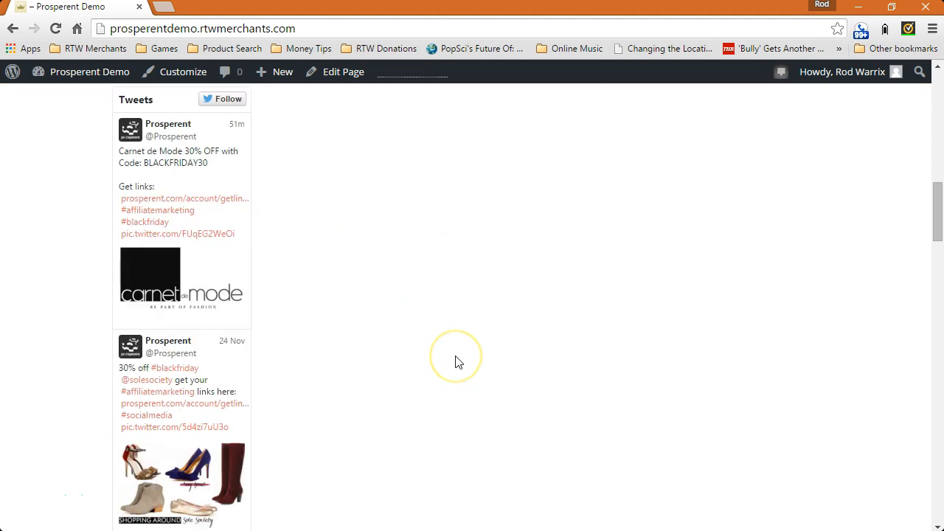
{"action": "scroll", "coordinate": [455, 361], "scroll_direction": "down", "scroll_amount": 6}
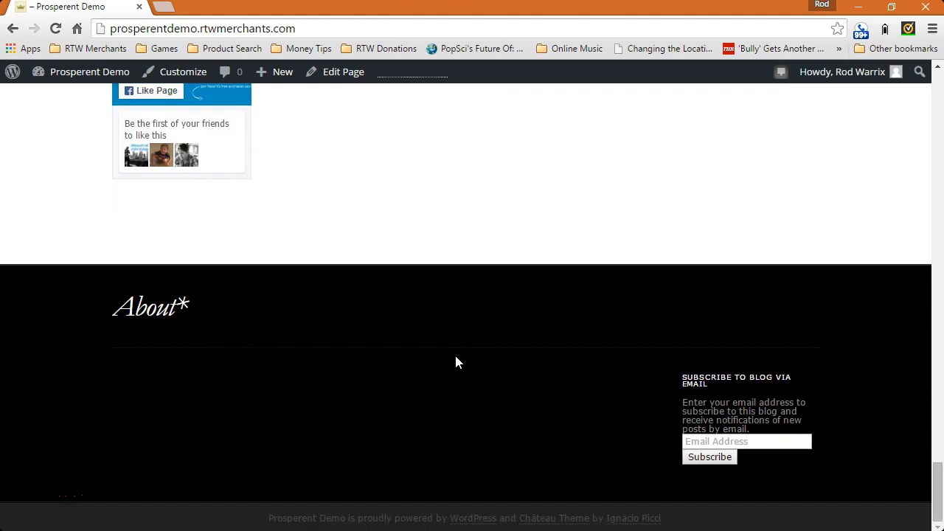
{"action": "scroll", "coordinate": [455, 362], "scroll_direction": "up", "scroll_amount": 20}
{"action": "scroll", "coordinate": [455, 361], "scroll_direction": "up", "scroll_amount": 10}
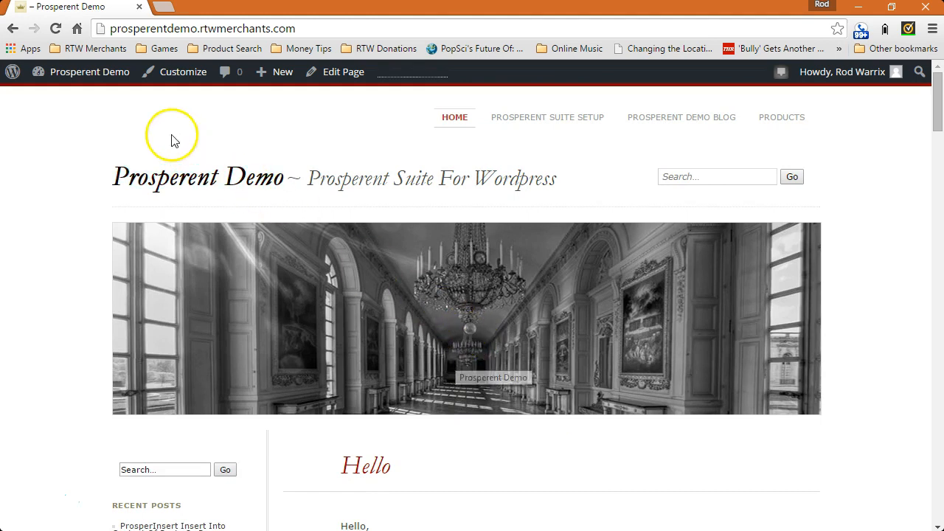
Step: Return to the site's dashboard and open the list of all pages
{"action": "mouse_move", "coordinate": [99, 69]}
{"action": "left_click", "coordinate": [66, 99]}
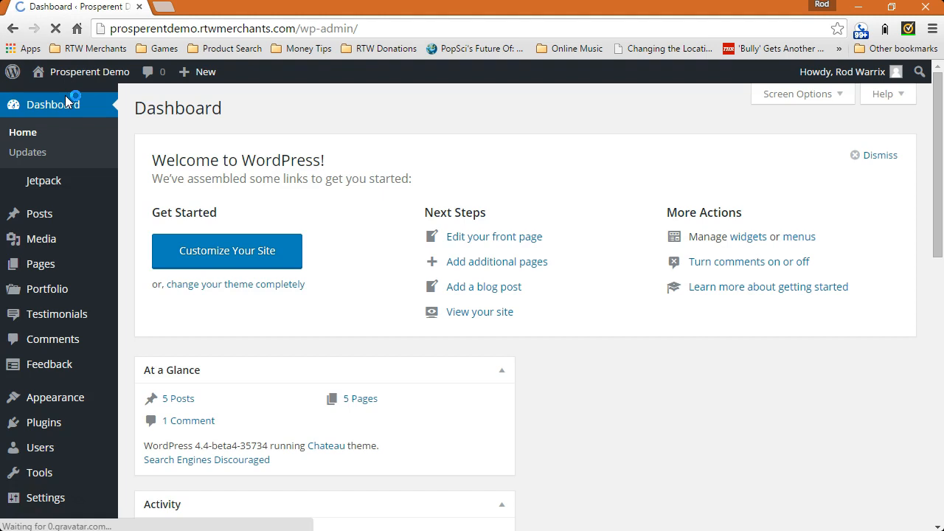
{"action": "left_click", "coordinate": [42, 267]}
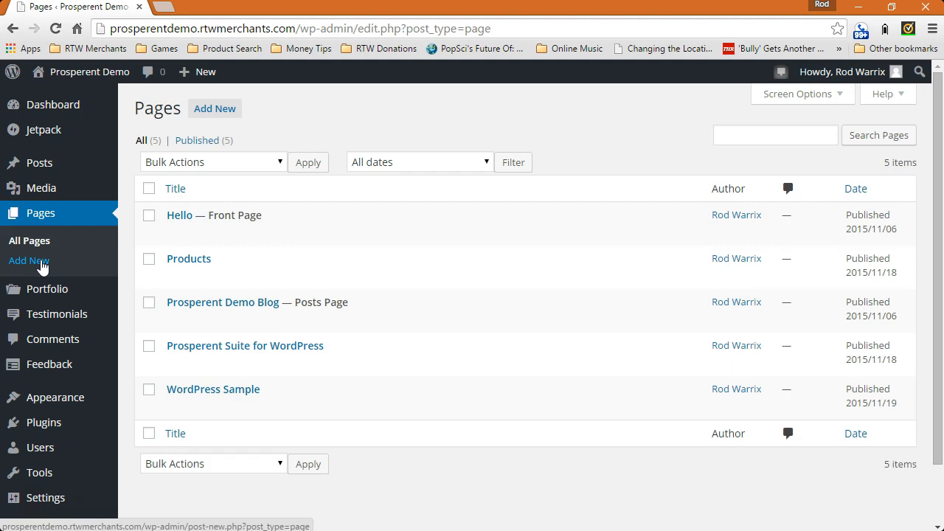
Step: View the live WordPress Sample page and check its content area and sidebar for ProsperInsert products
{"action": "mouse_move", "coordinate": [166, 405]}
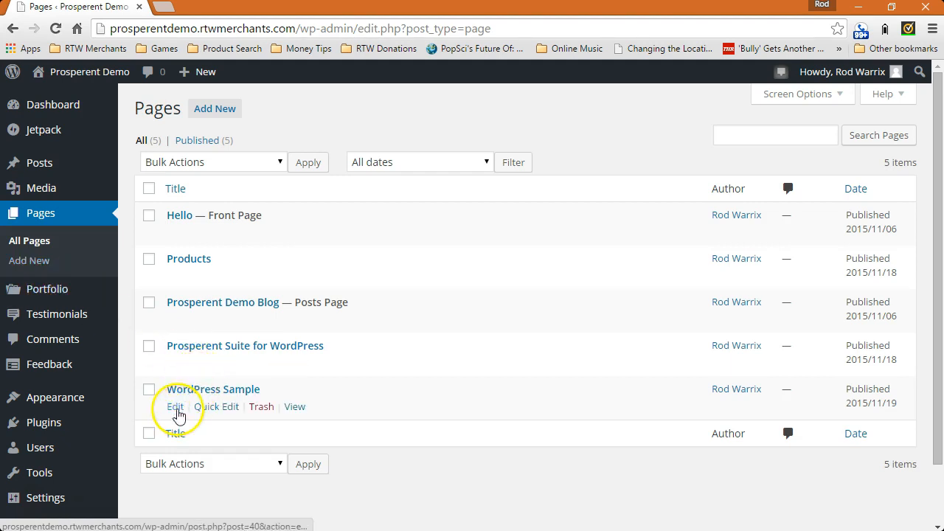
{"action": "left_click", "coordinate": [295, 407]}
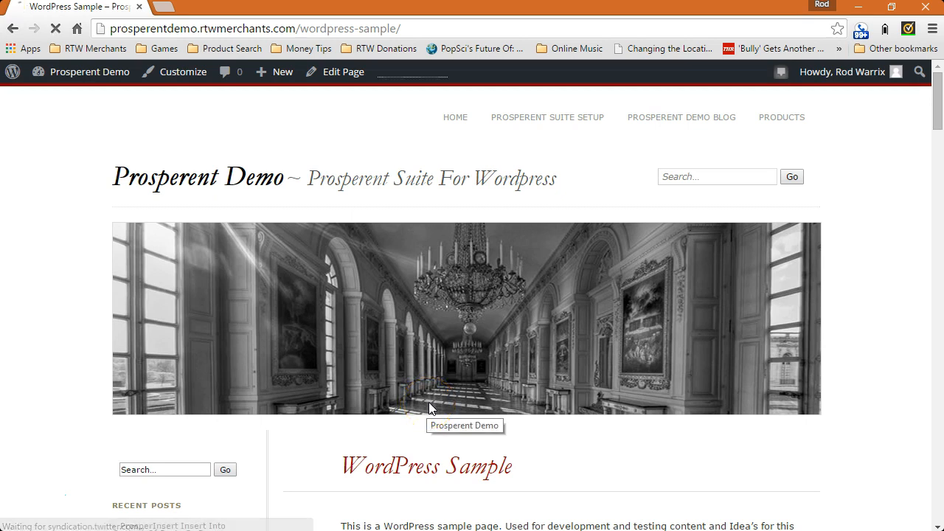
{"action": "scroll", "coordinate": [428, 404], "scroll_direction": "down", "scroll_amount": 5}
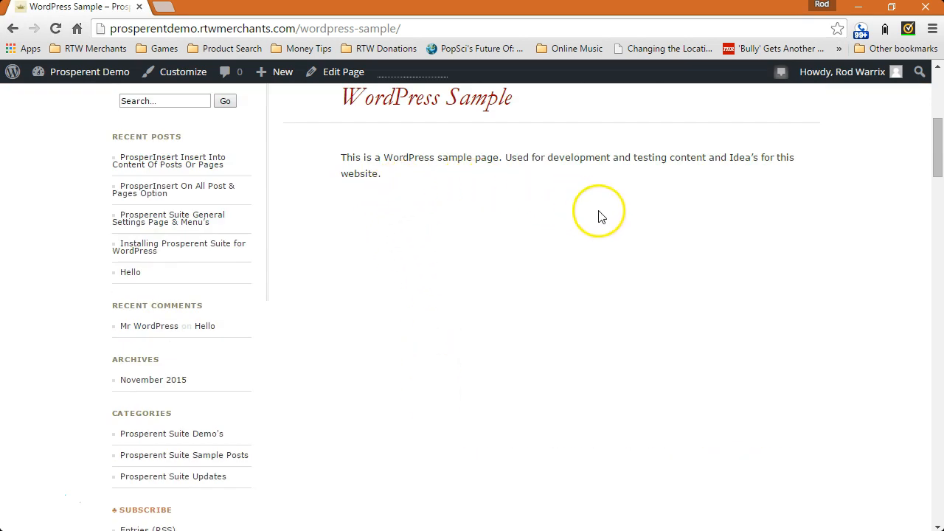
{"action": "scroll", "coordinate": [487, 280], "scroll_direction": "down", "scroll_amount": 11}
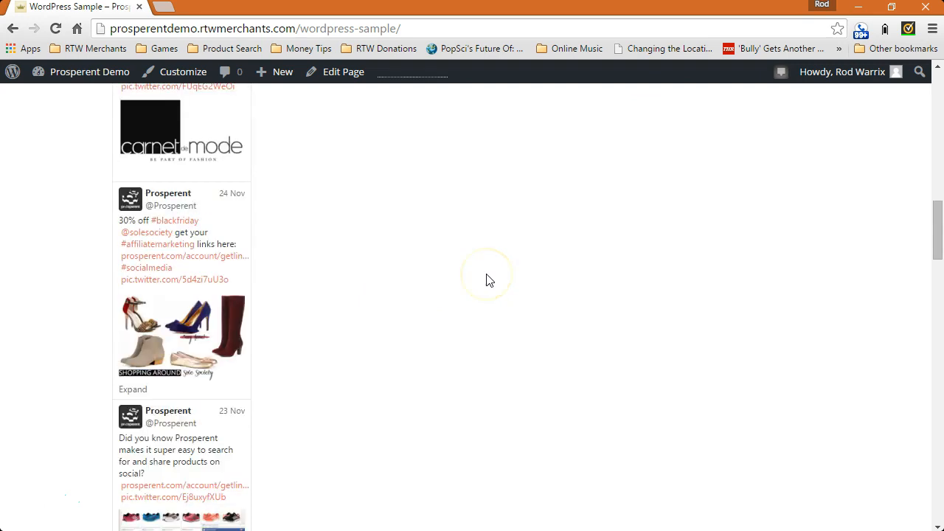
{"action": "scroll", "coordinate": [486, 277], "scroll_direction": "up", "scroll_amount": 15}
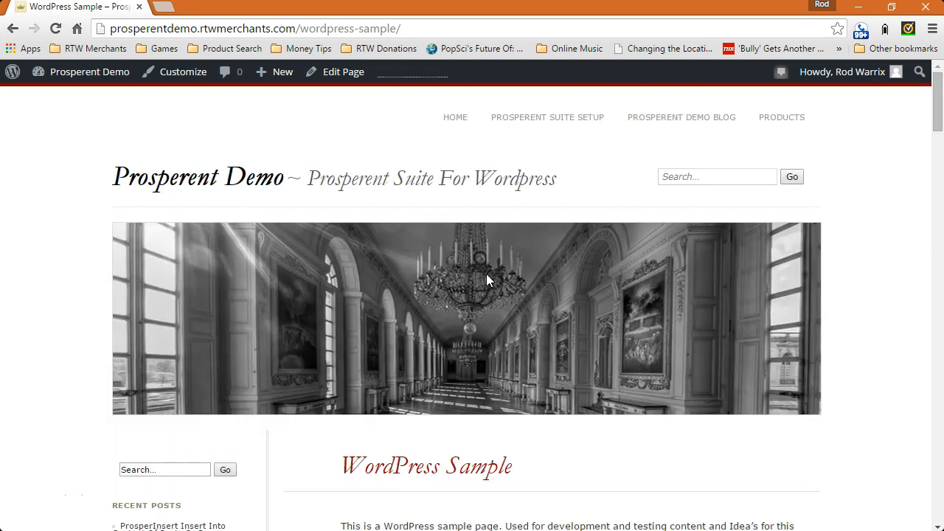
Step: Return to the site's dashboard and turn the ProsperInsert feature on in the Prosperent general settings
{"action": "mouse_move", "coordinate": [60, 76]}
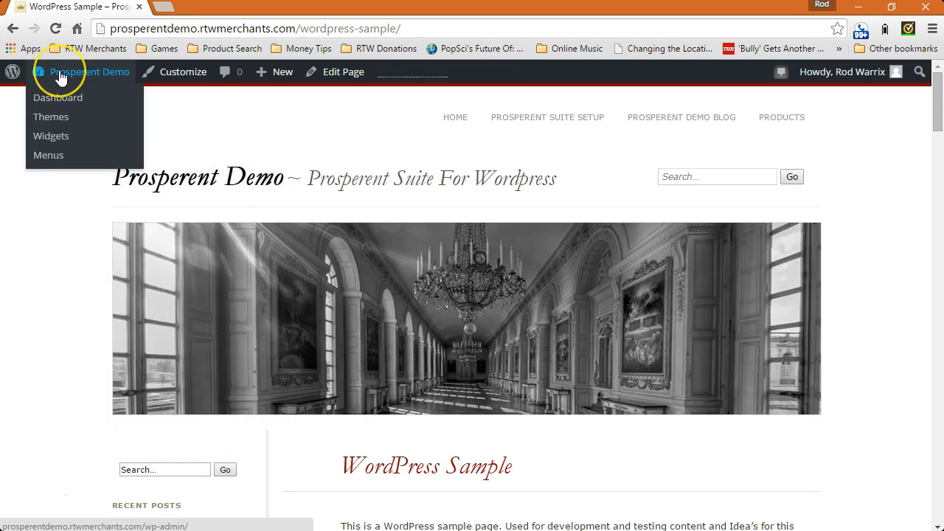
{"action": "left_click", "coordinate": [59, 98]}
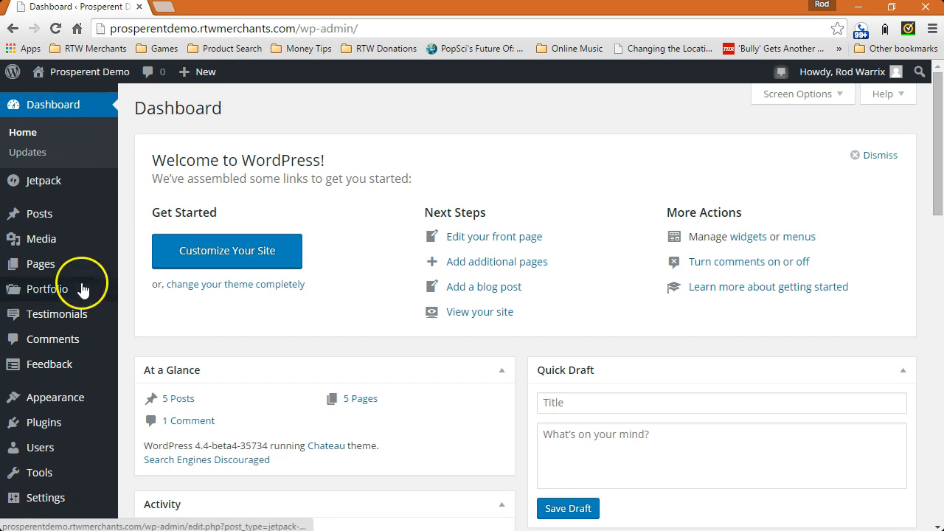
{"action": "scroll", "coordinate": [79, 310], "scroll_direction": "down", "scroll_amount": 3}
{"action": "mouse_move", "coordinate": [59, 472]}
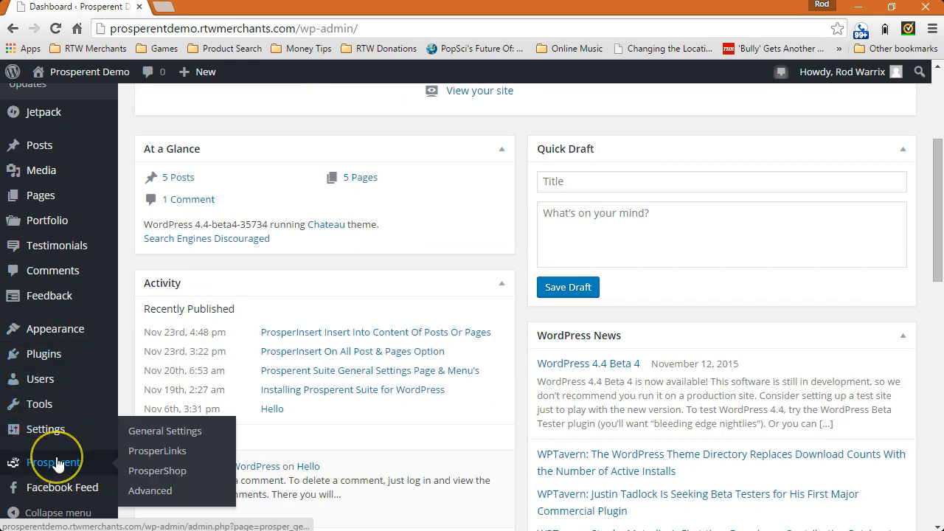
{"action": "left_click", "coordinate": [56, 463]}
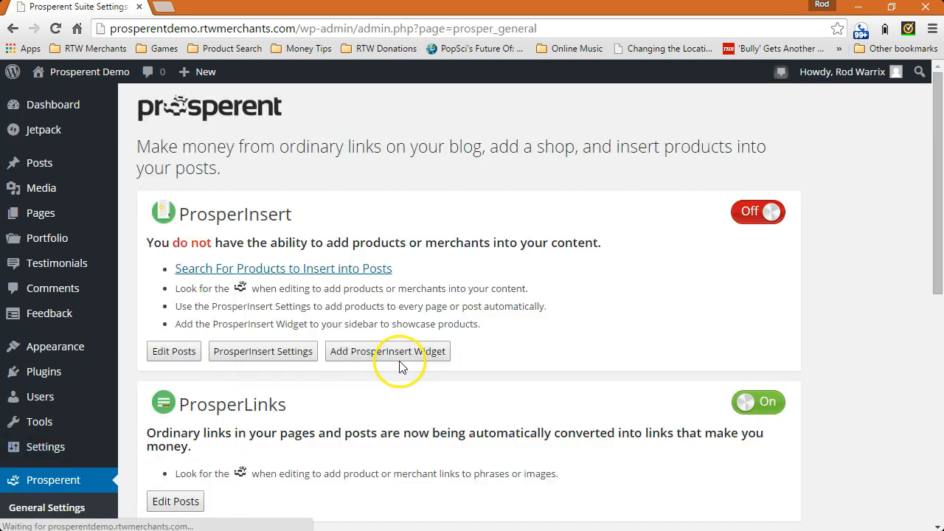
{"action": "left_click", "coordinate": [752, 211]}
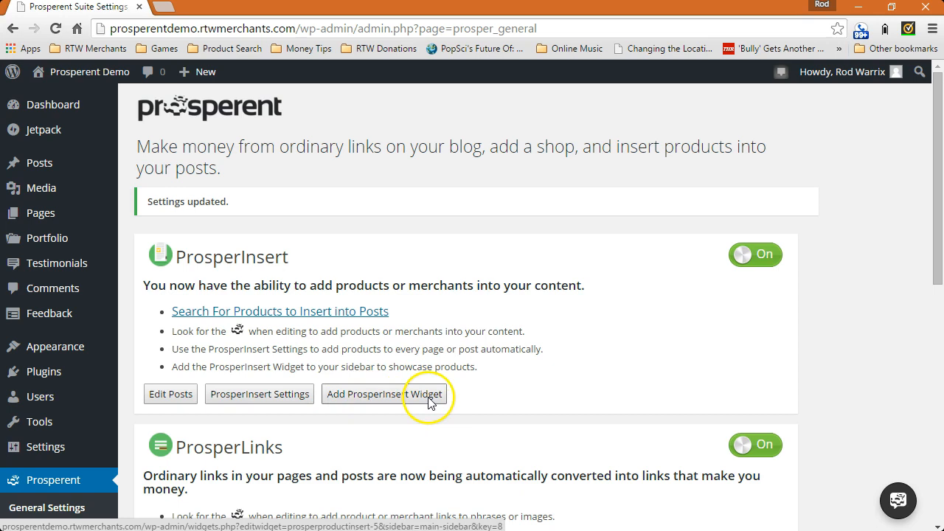
Step: Open the site's widget management page and examine which sidebar and footer areas the available ProsperInsert widget can be added to
{"action": "mouse_move", "coordinate": [76, 350]}
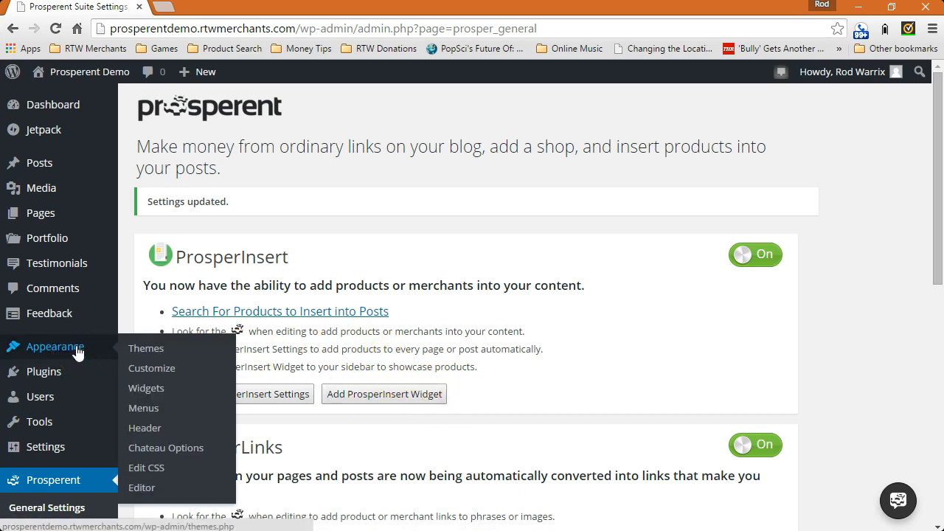
{"action": "left_click", "coordinate": [147, 386]}
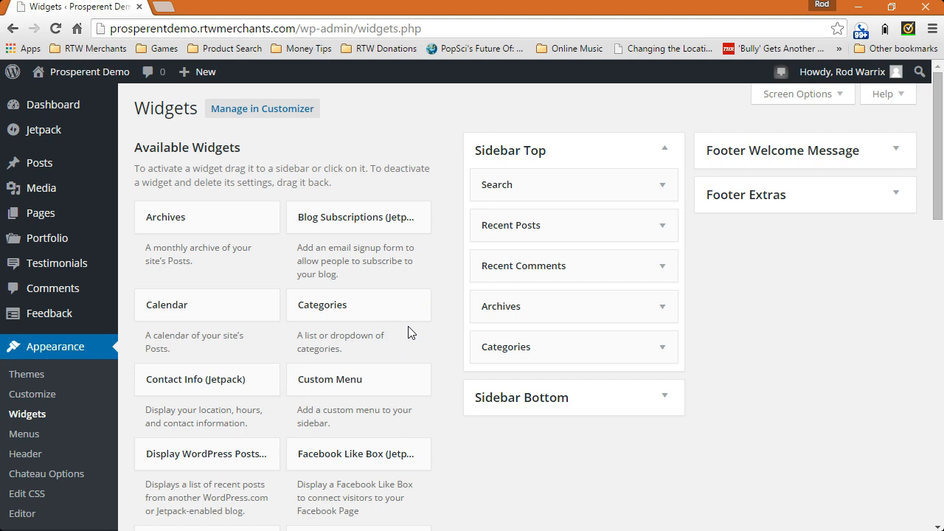
{"action": "scroll", "coordinate": [408, 326], "scroll_direction": "down", "scroll_amount": 4}
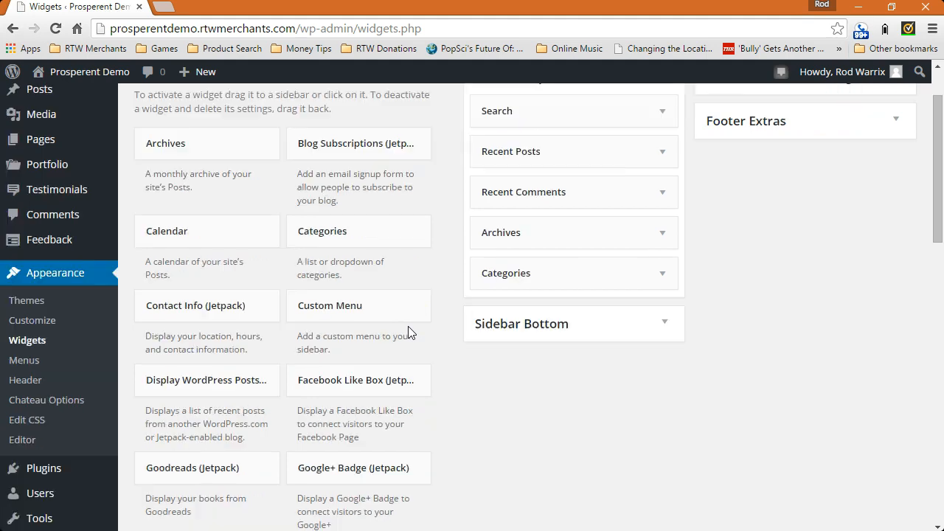
{"action": "scroll", "coordinate": [407, 325], "scroll_direction": "down", "scroll_amount": 1}
{"action": "scroll", "coordinate": [409, 334], "scroll_direction": "down", "scroll_amount": 1}
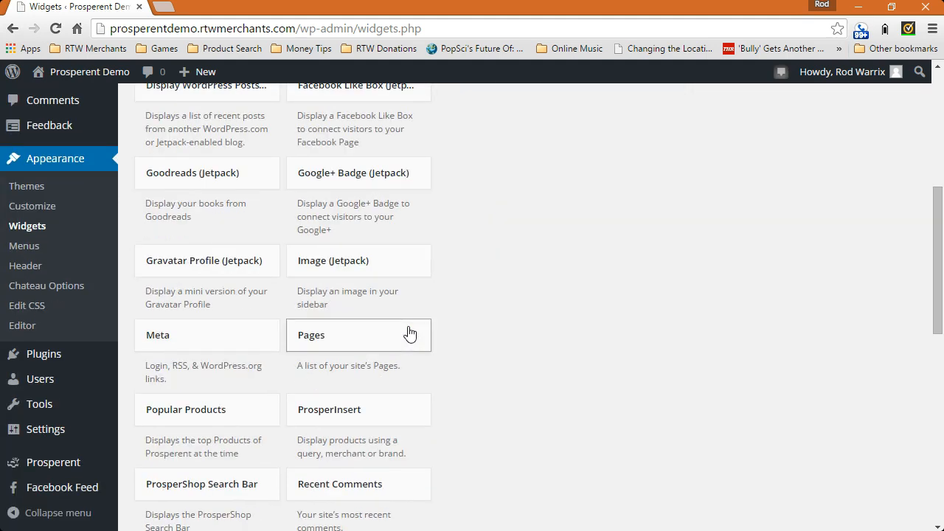
{"action": "scroll", "coordinate": [410, 334], "scroll_direction": "down", "scroll_amount": 1}
{"action": "left_click", "coordinate": [352, 340]}
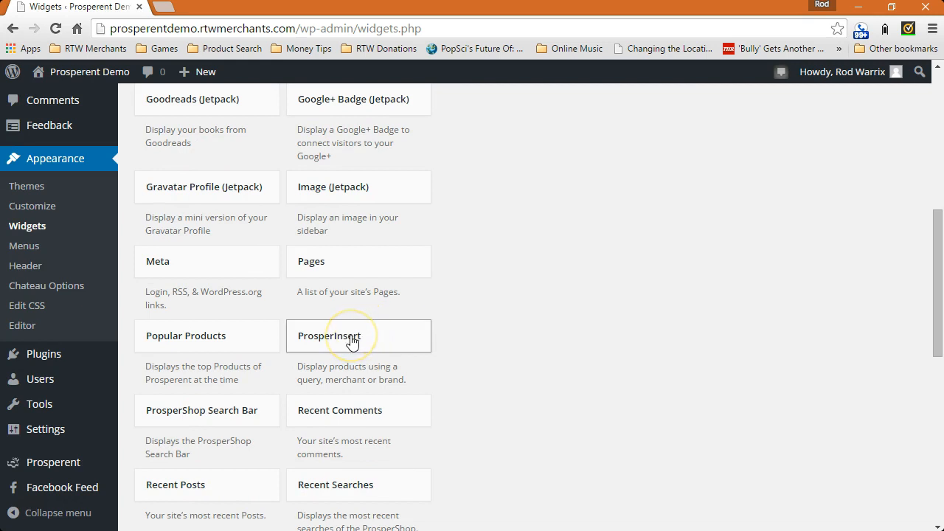
{"action": "left_click", "coordinate": [352, 343]}
{"action": "scroll", "coordinate": [352, 342], "scroll_direction": "down", "scroll_amount": 1}
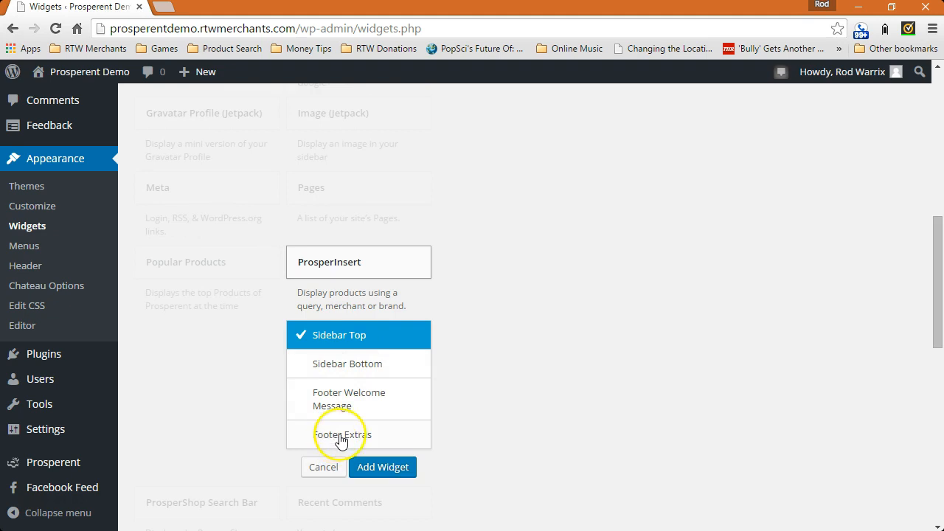
{"action": "left_click", "coordinate": [647, 344]}
{"action": "left_click", "coordinate": [400, 269]}
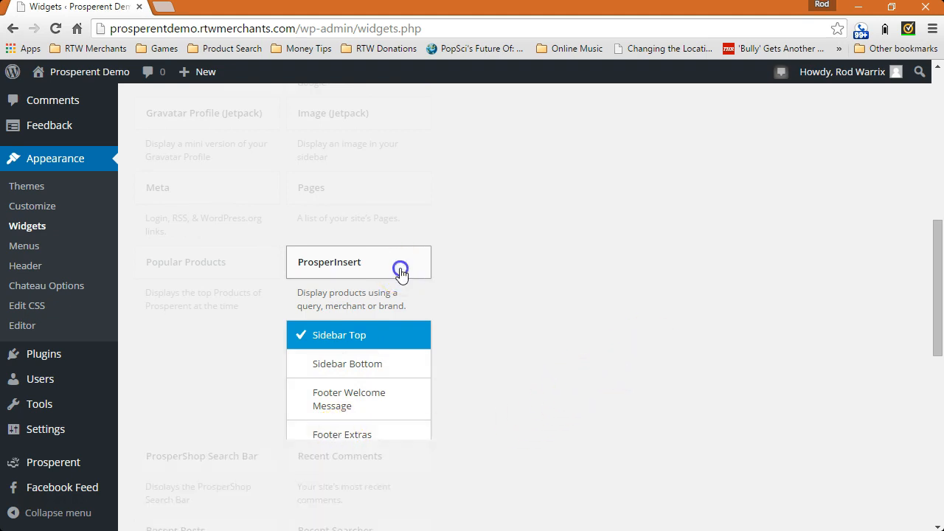
Step: Expand the Footer Extras area and open the settings of its "Selected Products By Title" ProsperInsert widget
{"action": "scroll", "coordinate": [636, 303], "scroll_direction": "up", "scroll_amount": 7}
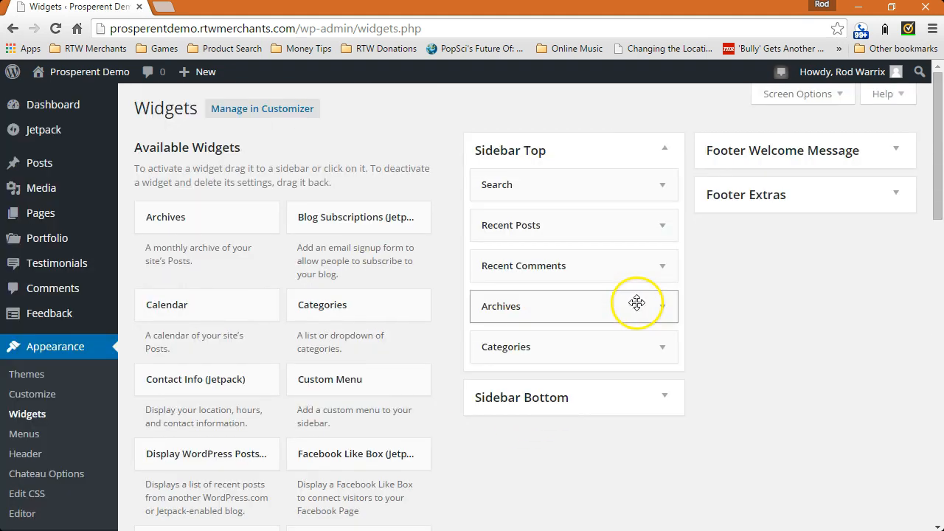
{"action": "left_click", "coordinate": [897, 196]}
{"action": "left_click", "coordinate": [835, 274]}
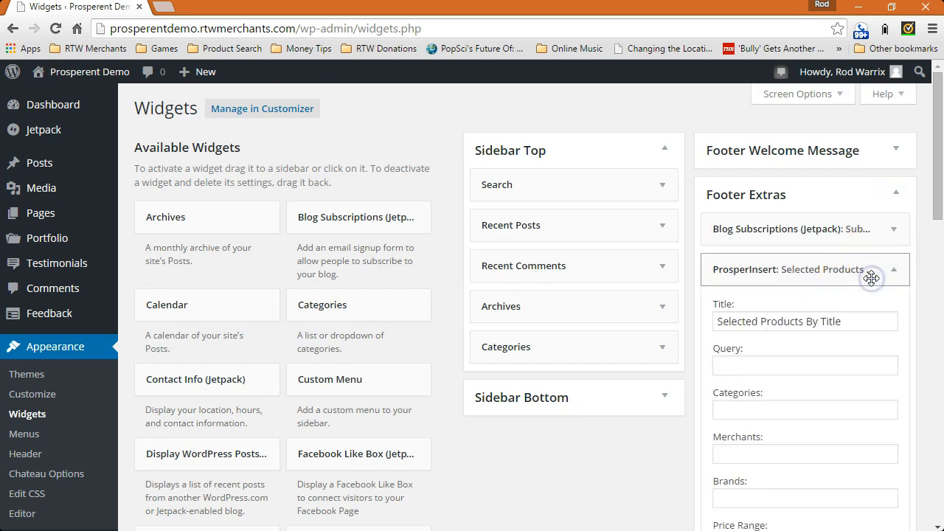
{"action": "scroll", "coordinate": [789, 272], "scroll_direction": "down", "scroll_amount": 1}
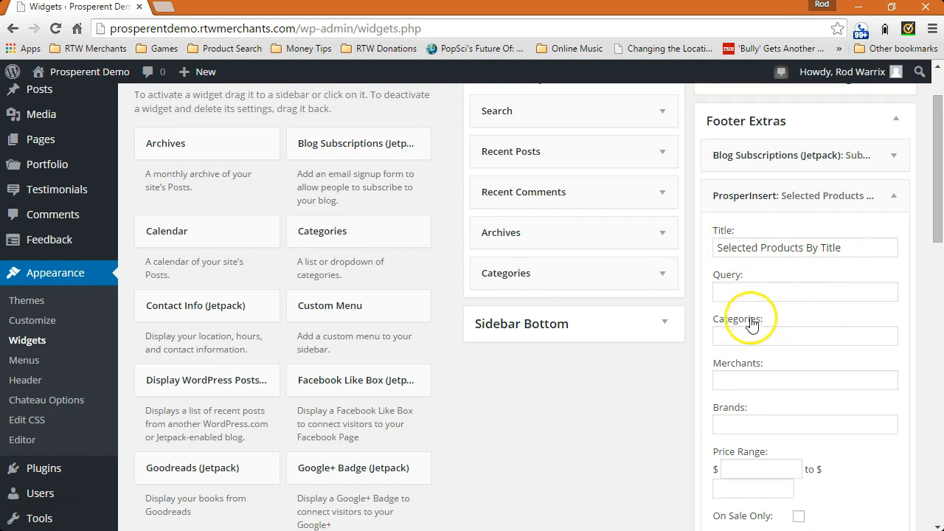
{"action": "scroll", "coordinate": [750, 323], "scroll_direction": "down", "scroll_amount": 1}
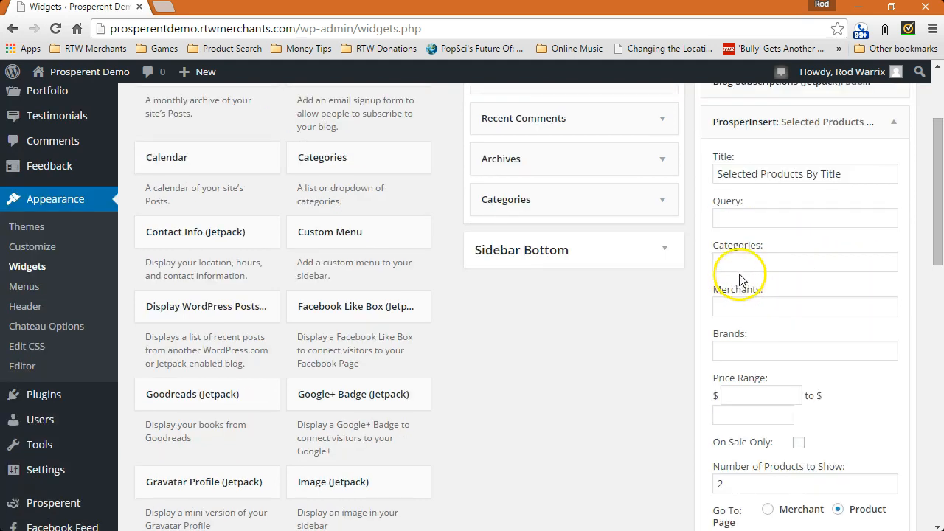
Step: Examine the widget's query, categories, merchants, brands, price range, number of products and Go To options
{"action": "left_click", "coordinate": [741, 217]}
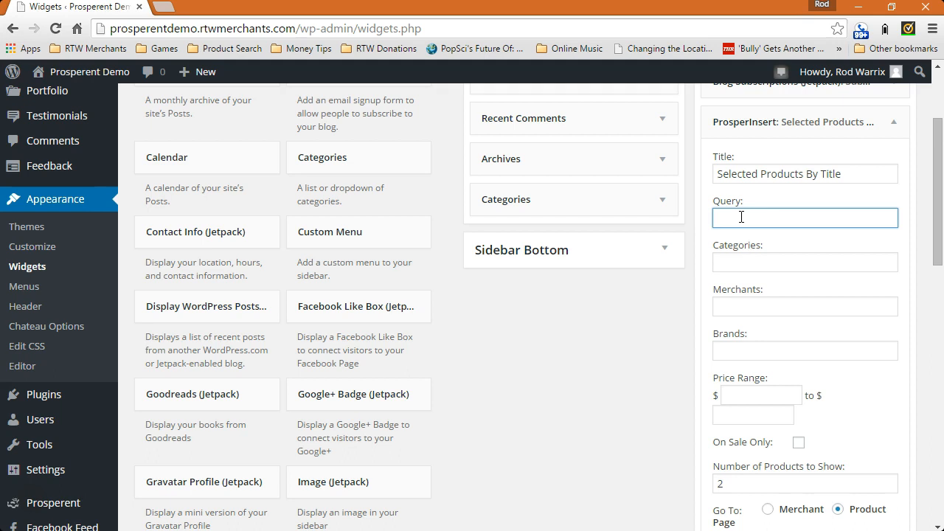
{"action": "left_click", "coordinate": [745, 260]}
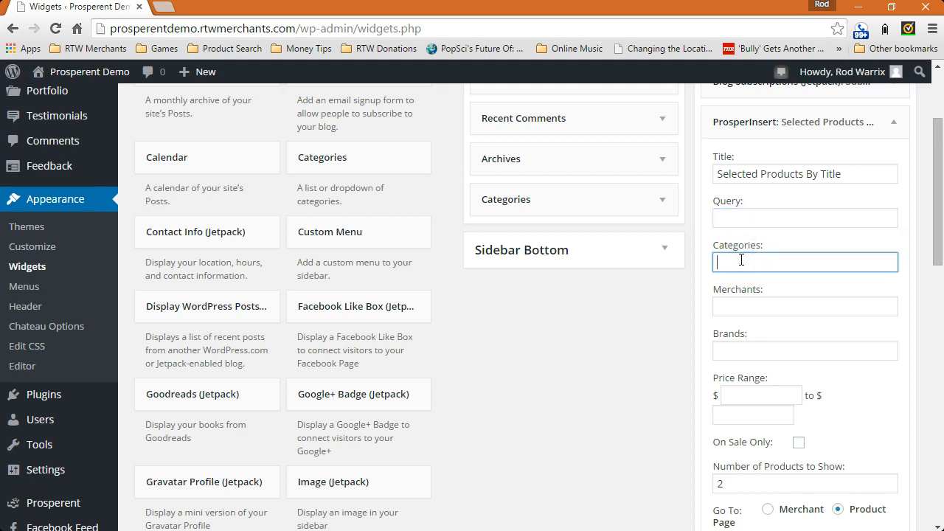
{"action": "left_click", "coordinate": [741, 306]}
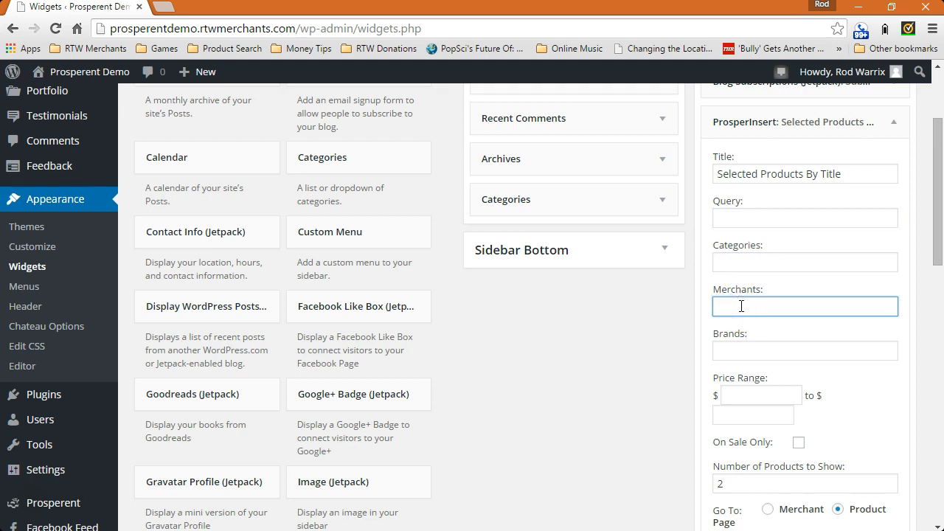
{"action": "scroll", "coordinate": [741, 306], "scroll_direction": "down", "scroll_amount": 2}
{"action": "left_click", "coordinate": [738, 204]}
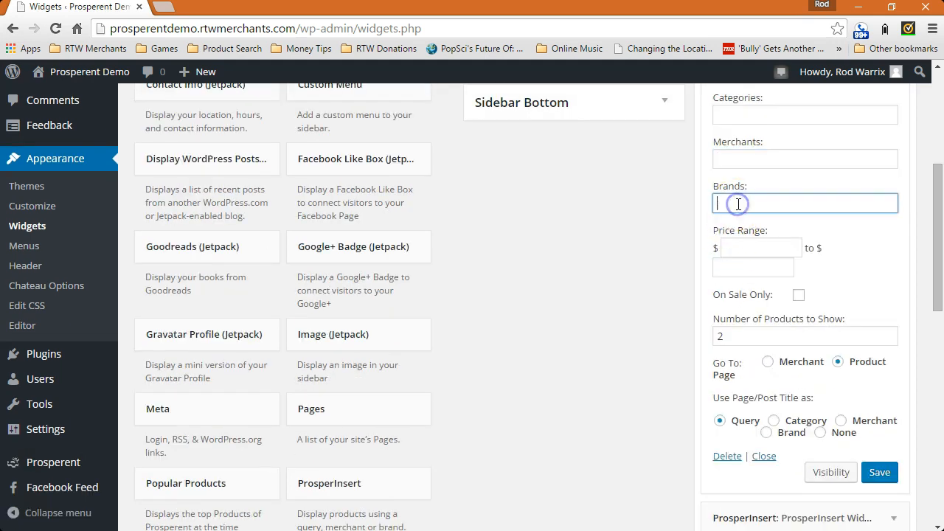
{"action": "left_click", "coordinate": [740, 247]}
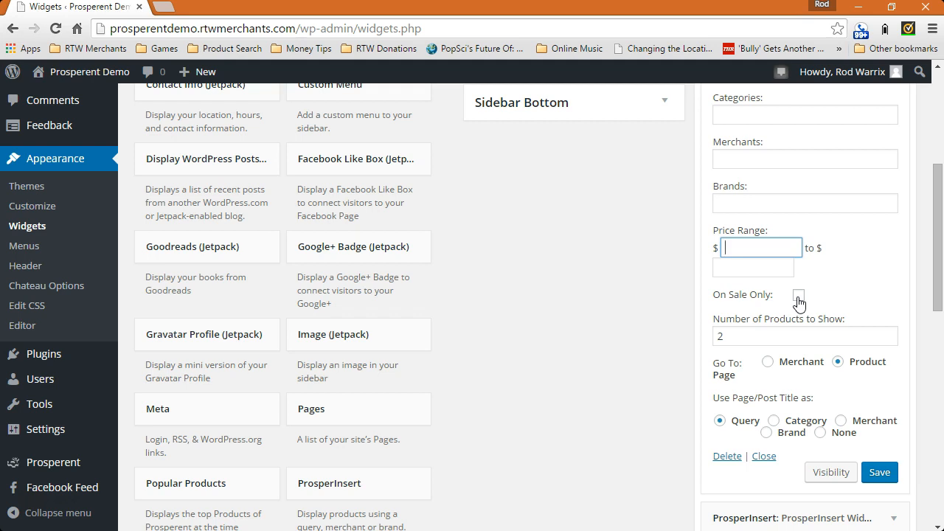
{"action": "left_click", "coordinate": [759, 336]}
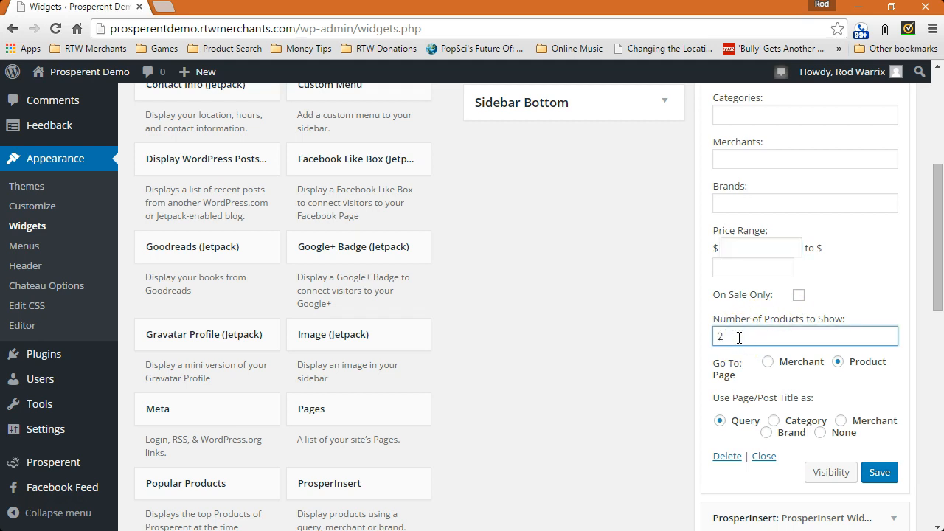
{"action": "type", "text": "2"}
{"action": "left_click", "coordinate": [738, 367]}
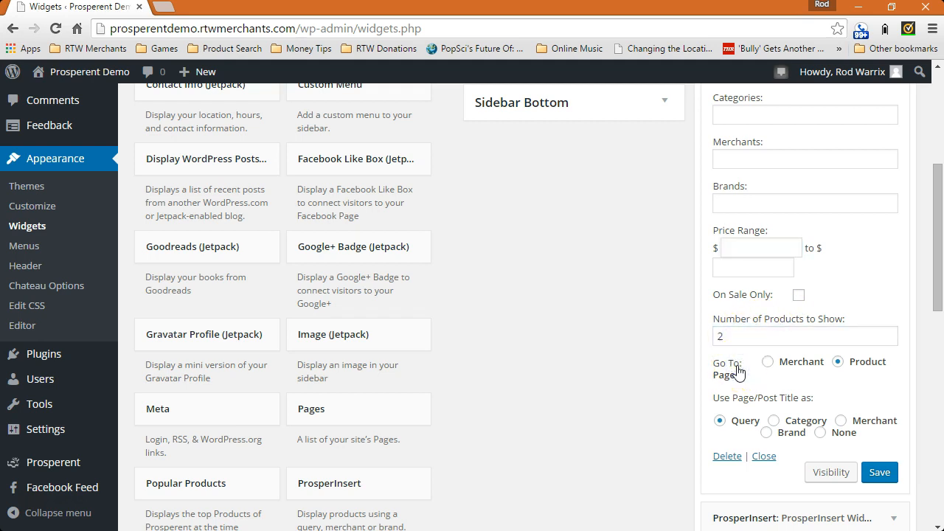
{"action": "left_click", "coordinate": [737, 375]}
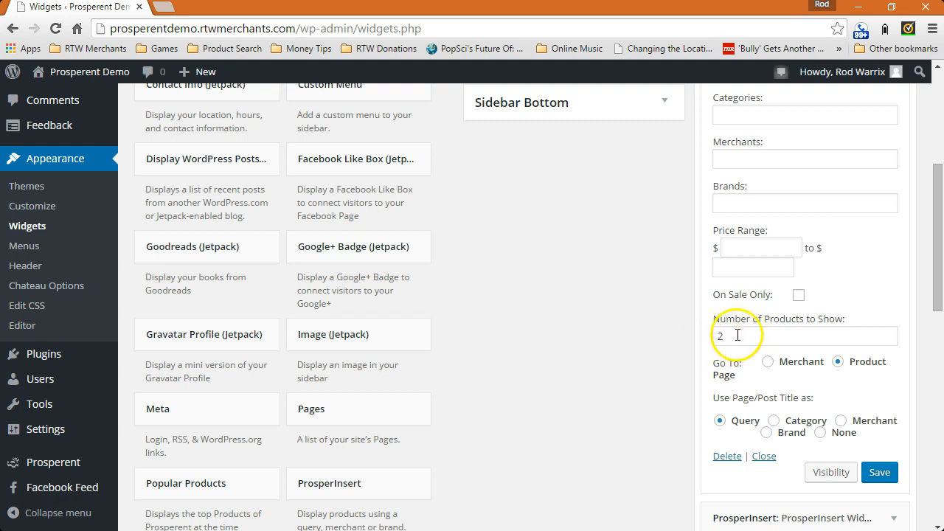
Step: Save the "Selected Products By Title" widget's settings and collapse it
{"action": "scroll", "coordinate": [762, 344], "scroll_direction": "down", "scroll_amount": 2}
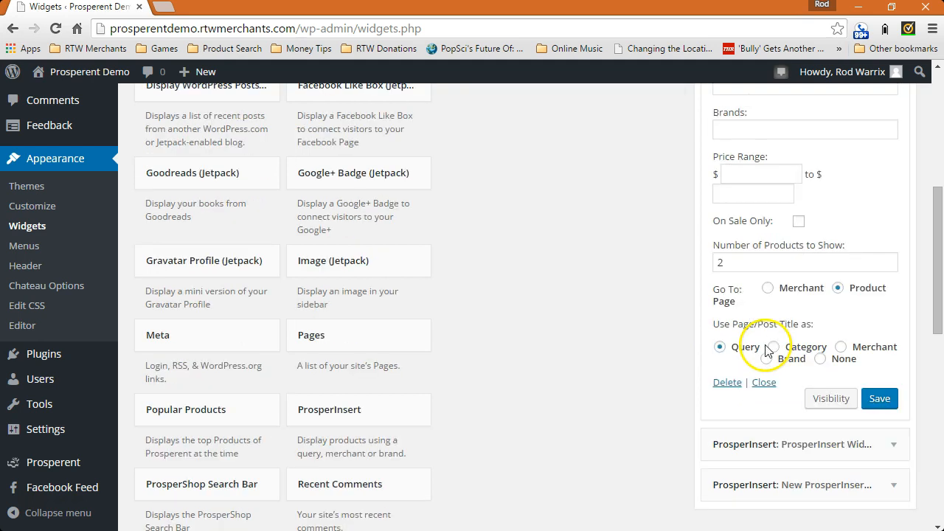
{"action": "left_click", "coordinate": [880, 327]}
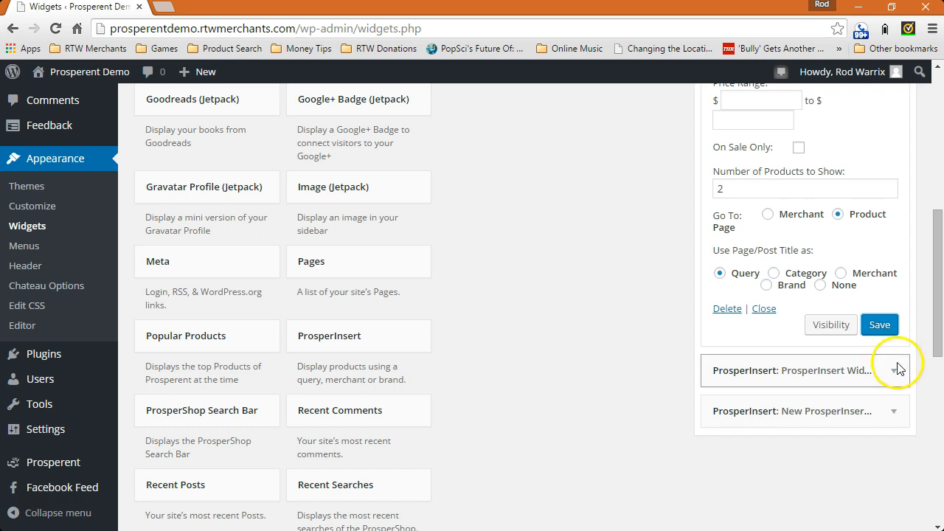
{"action": "scroll", "coordinate": [880, 217], "scroll_direction": "up", "scroll_amount": 4}
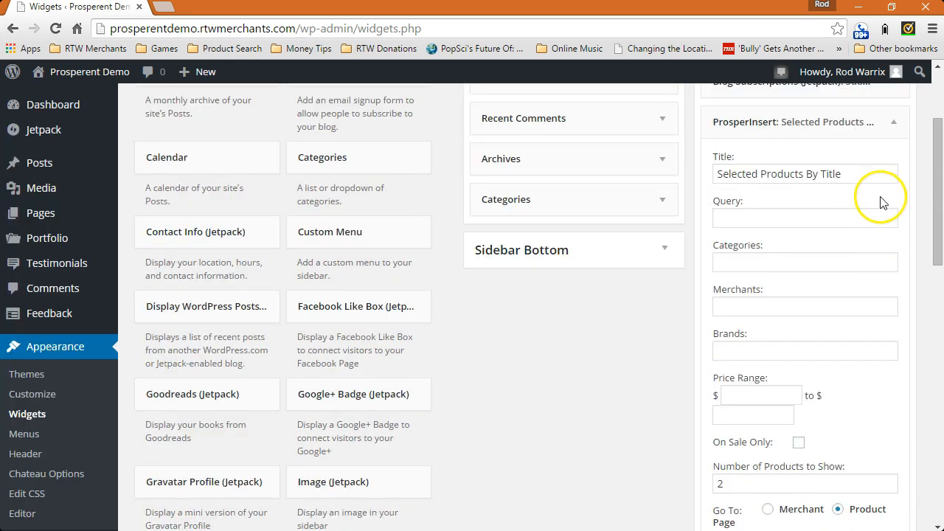
{"action": "left_click", "coordinate": [892, 121]}
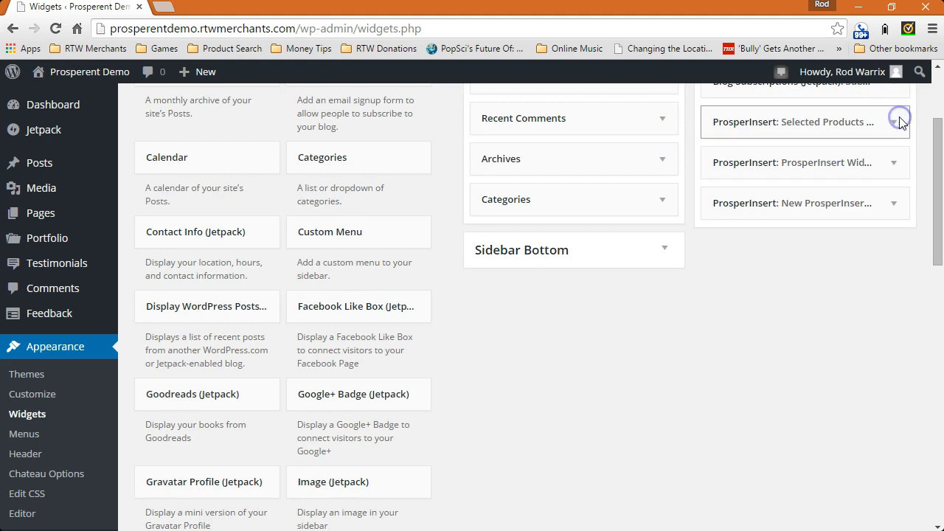
Step: Expand the "ProsperInsert Widget" in the Footer Extras area and examine its title, query and product filter settings
{"action": "left_click", "coordinate": [897, 168]}
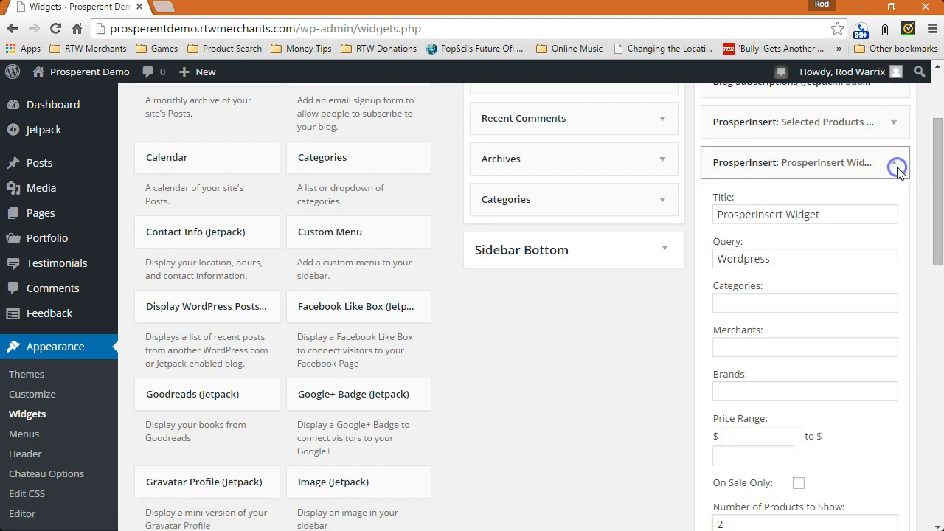
{"action": "left_click", "coordinate": [833, 215]}
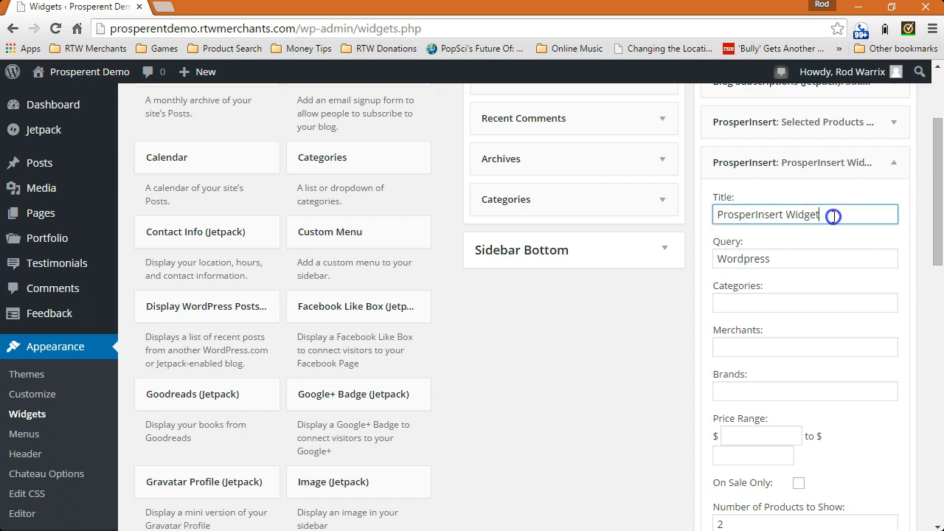
{"action": "left_click", "coordinate": [793, 259]}
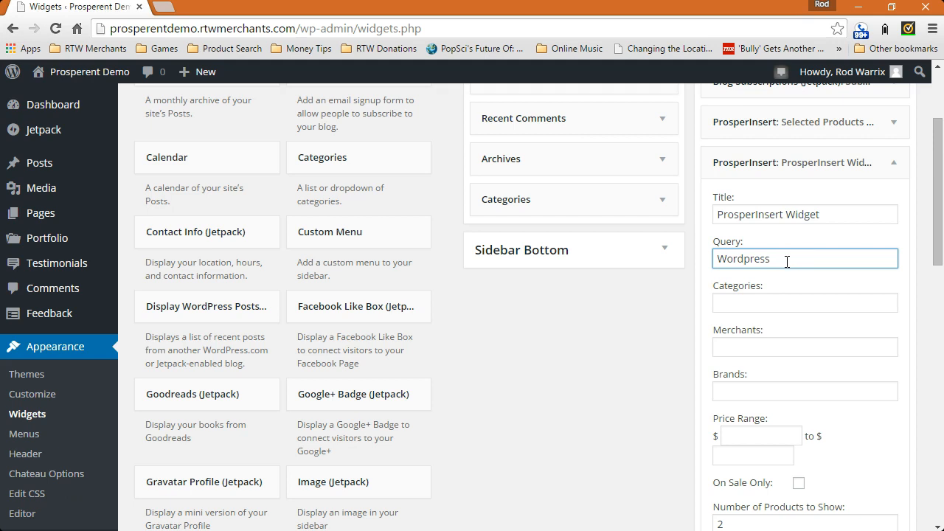
{"action": "left_click", "coordinate": [787, 261]}
{"action": "scroll", "coordinate": [786, 273], "scroll_direction": "down", "scroll_amount": 1}
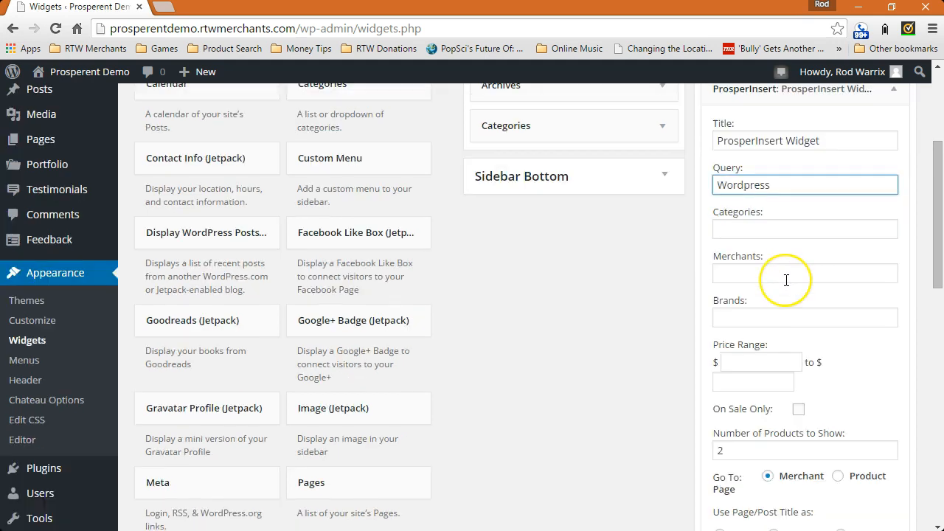
{"action": "scroll", "coordinate": [784, 280], "scroll_direction": "down", "scroll_amount": 2}
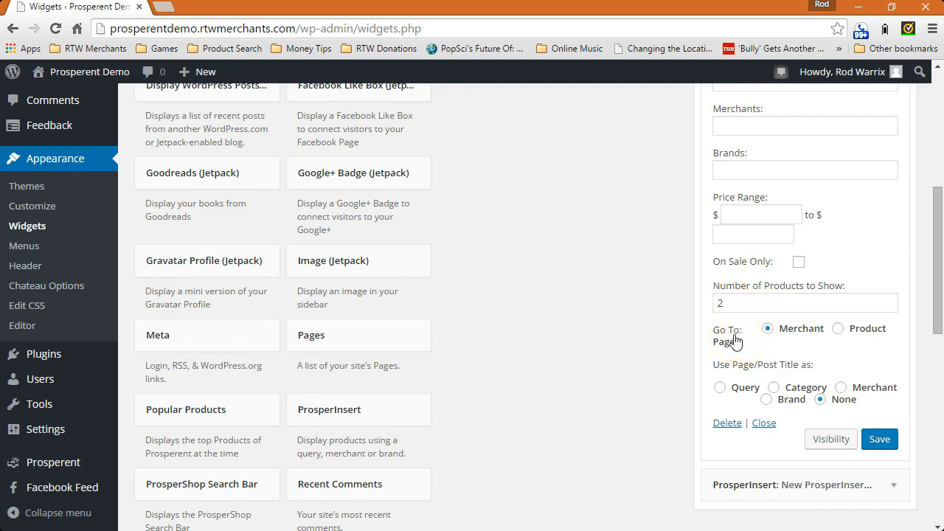
Step: Examine the widget's Go To and Use Page/Post Title options, comparing the None choice with its query
{"action": "left_click", "coordinate": [769, 331]}
{"action": "left_click", "coordinate": [771, 336]}
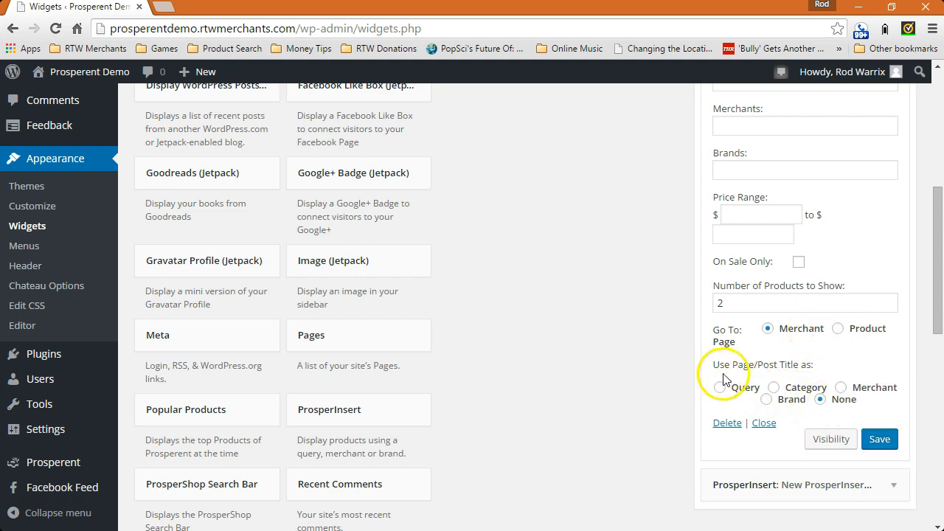
{"action": "left_click", "coordinate": [821, 400]}
{"action": "scroll", "coordinate": [821, 401], "scroll_direction": "up", "scroll_amount": 5}
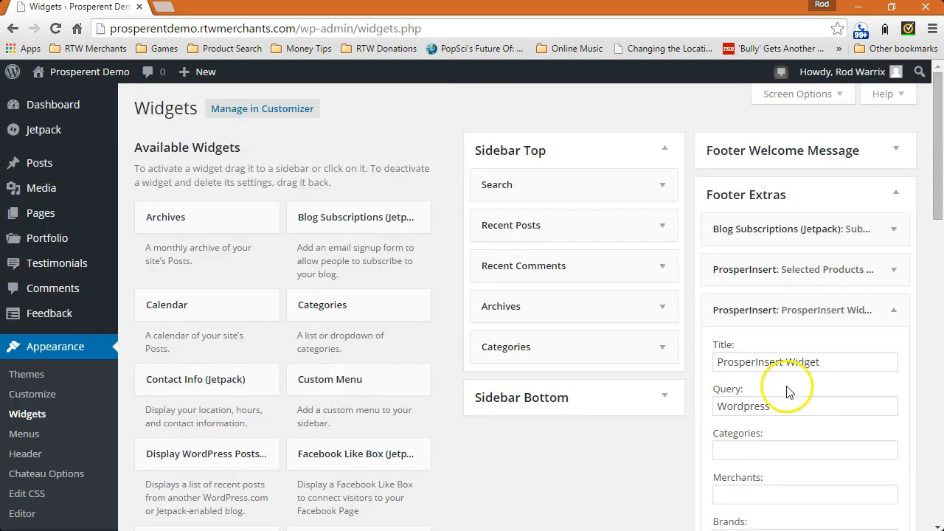
{"action": "left_click", "coordinate": [791, 408]}
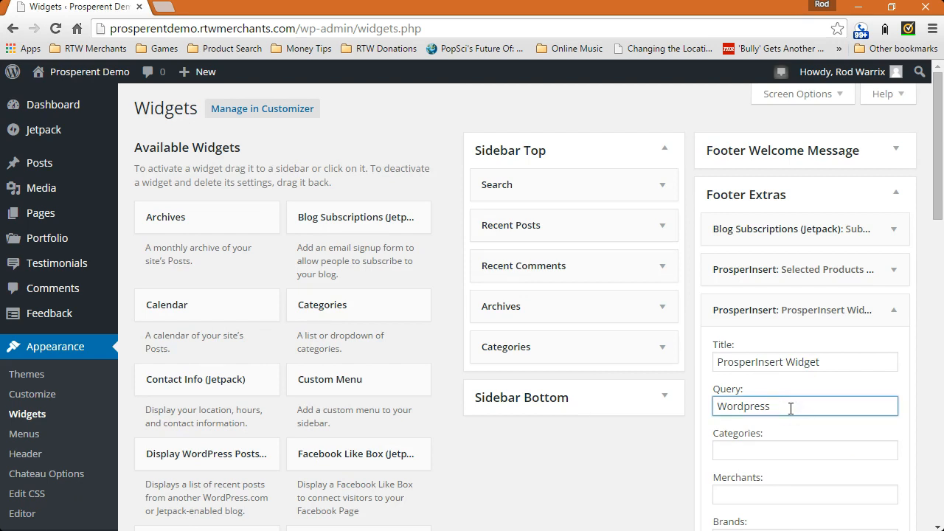
{"action": "scroll", "coordinate": [791, 407], "scroll_direction": "down", "scroll_amount": 2}
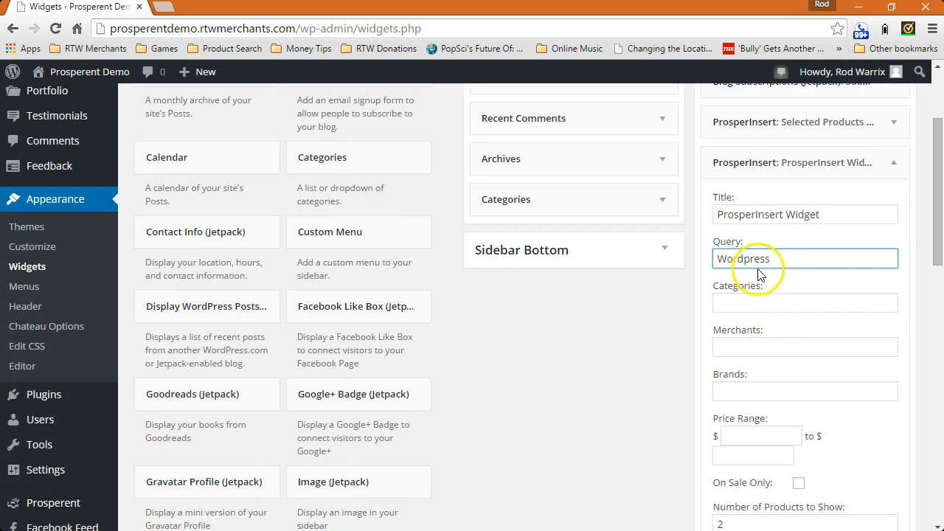
{"action": "scroll", "coordinate": [759, 273], "scroll_direction": "down", "scroll_amount": 5}
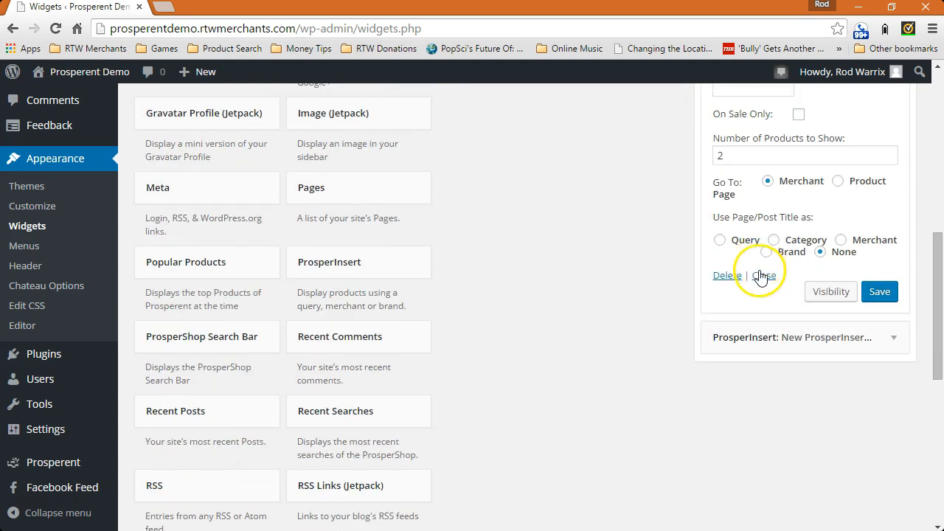
Step: Save the "ProsperInsert Widget" settings and collapse the widget
{"action": "left_click", "coordinate": [878, 294]}
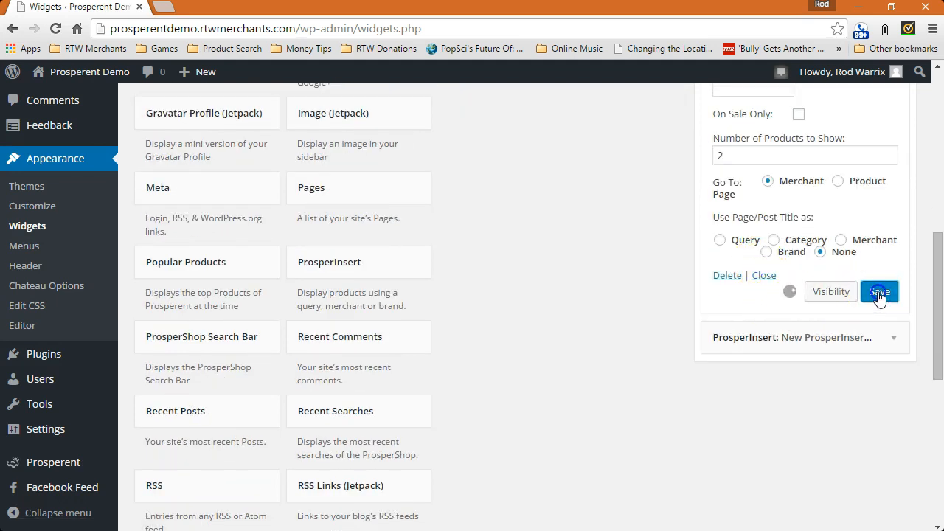
{"action": "scroll", "coordinate": [877, 297], "scroll_direction": "up", "scroll_amount": 5}
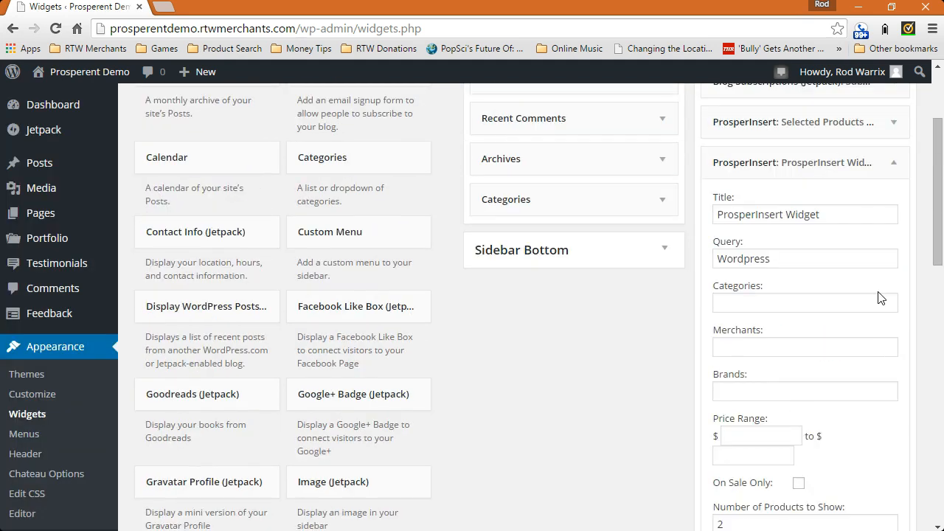
{"action": "scroll", "coordinate": [877, 297], "scroll_direction": "up", "scroll_amount": 1}
{"action": "left_click", "coordinate": [889, 239]}
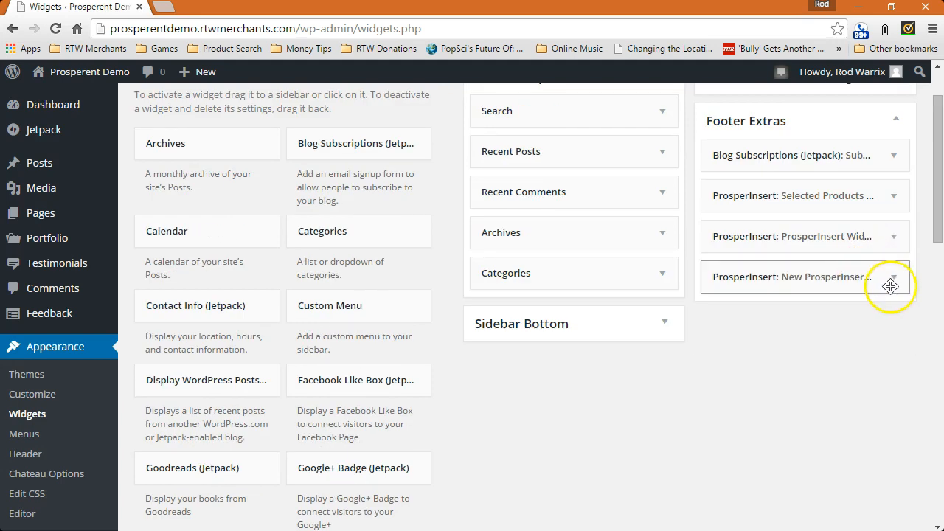
Step: Expand the "New ProsperInsert Widget", review its query, number of products and Go To options, and save its settings
{"action": "left_click", "coordinate": [891, 278]}
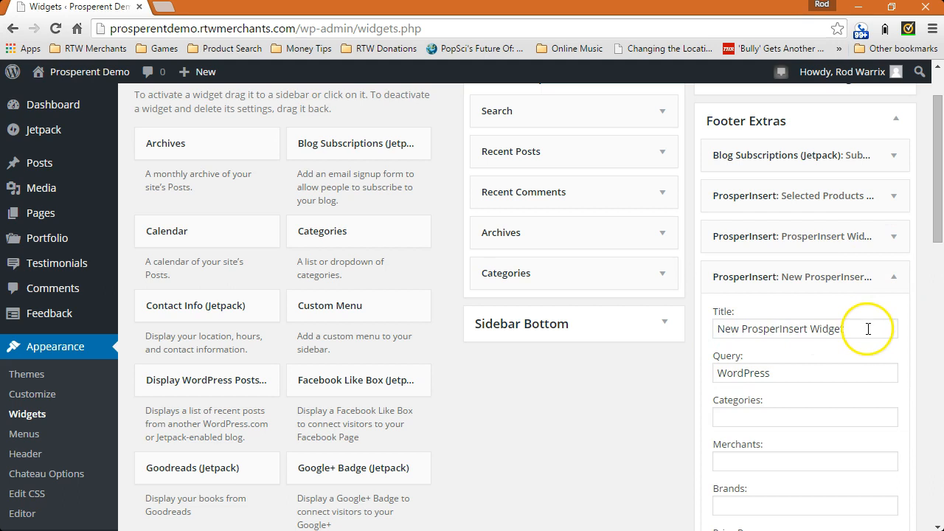
{"action": "scroll", "coordinate": [853, 351], "scroll_direction": "down", "scroll_amount": 1}
{"action": "left_click", "coordinate": [795, 299]}
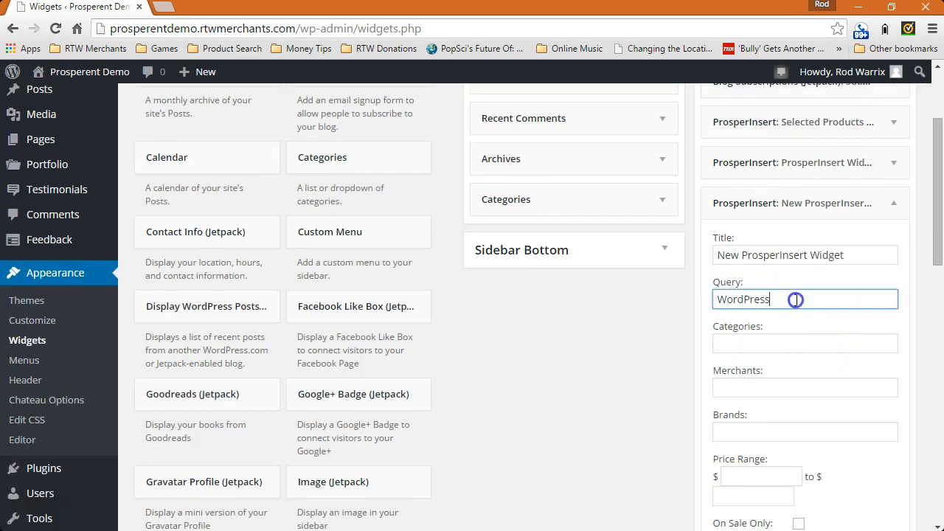
{"action": "scroll", "coordinate": [796, 303], "scroll_direction": "down", "scroll_amount": 3}
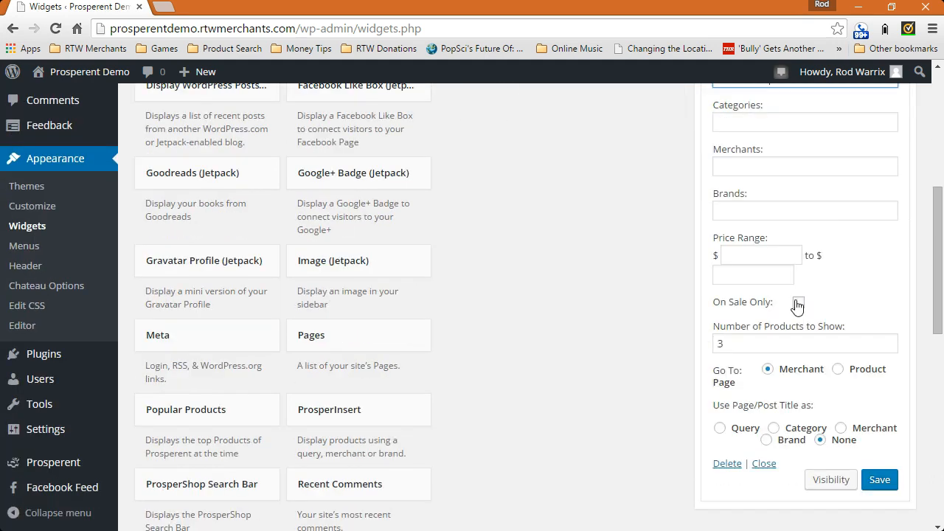
{"action": "scroll", "coordinate": [796, 307], "scroll_direction": "down", "scroll_amount": 1}
{"action": "left_click", "coordinate": [771, 266]}
{"action": "left_click", "coordinate": [728, 267]}
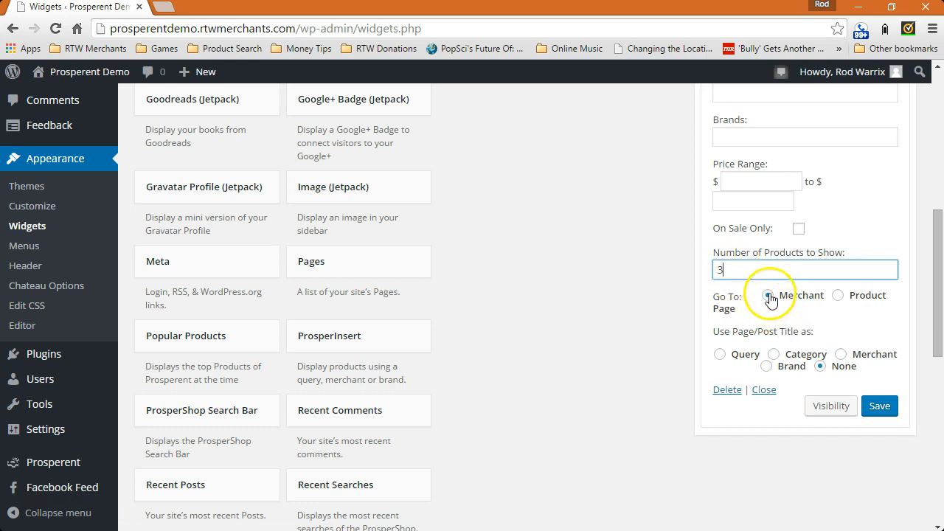
{"action": "left_click", "coordinate": [878, 406]}
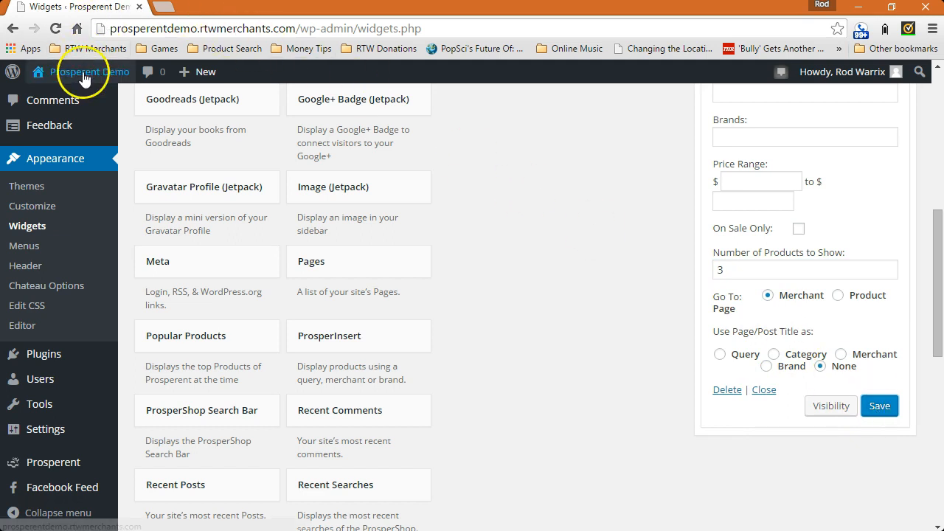
Step: Open the live site's home page and find the ProsperInsert widgets in its footer
{"action": "mouse_move", "coordinate": [83, 77]}
{"action": "left_click", "coordinate": [53, 94]}
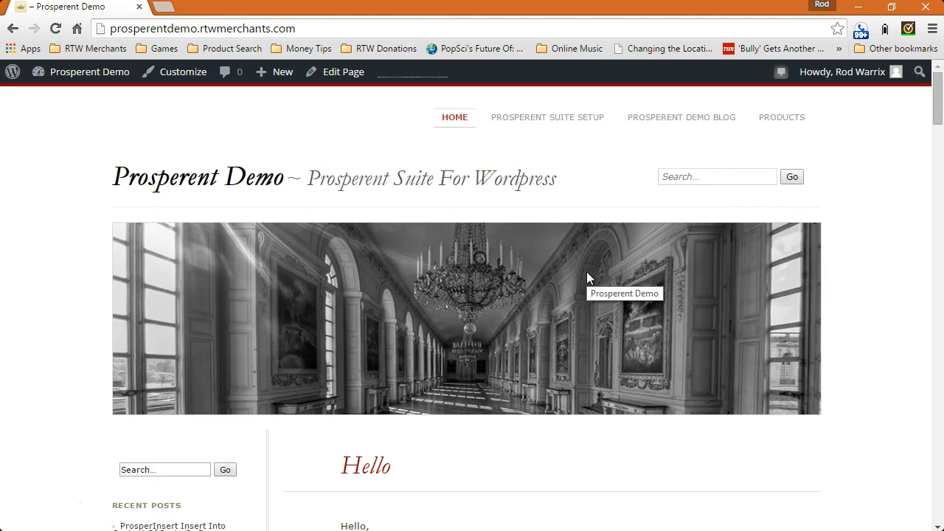
{"action": "scroll", "coordinate": [587, 272], "scroll_direction": "down", "scroll_amount": 15}
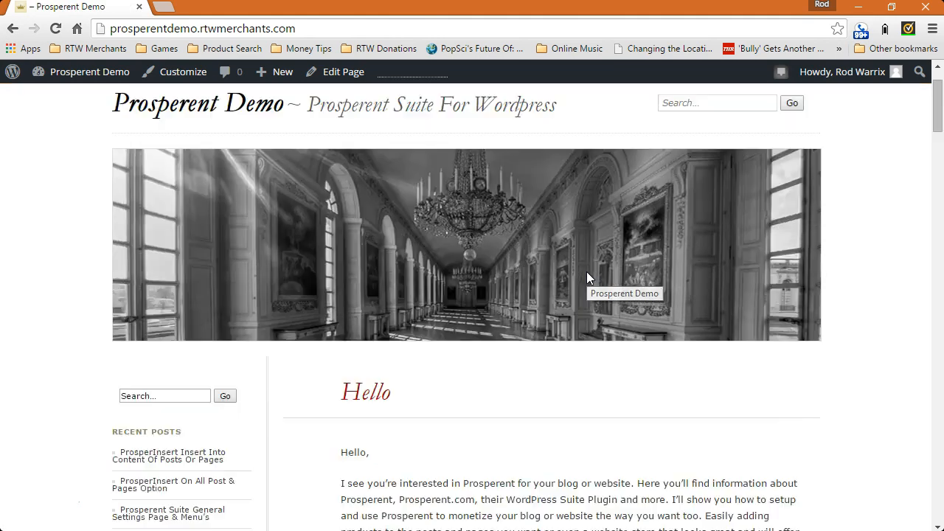
{"action": "scroll", "coordinate": [587, 278], "scroll_direction": "down", "scroll_amount": 20}
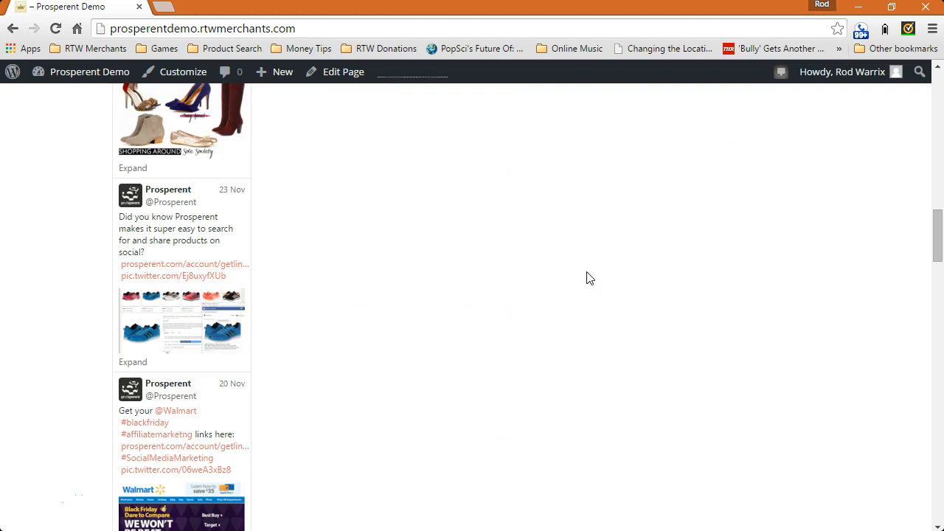
{"action": "scroll", "coordinate": [587, 278], "scroll_direction": "down", "scroll_amount": 6}
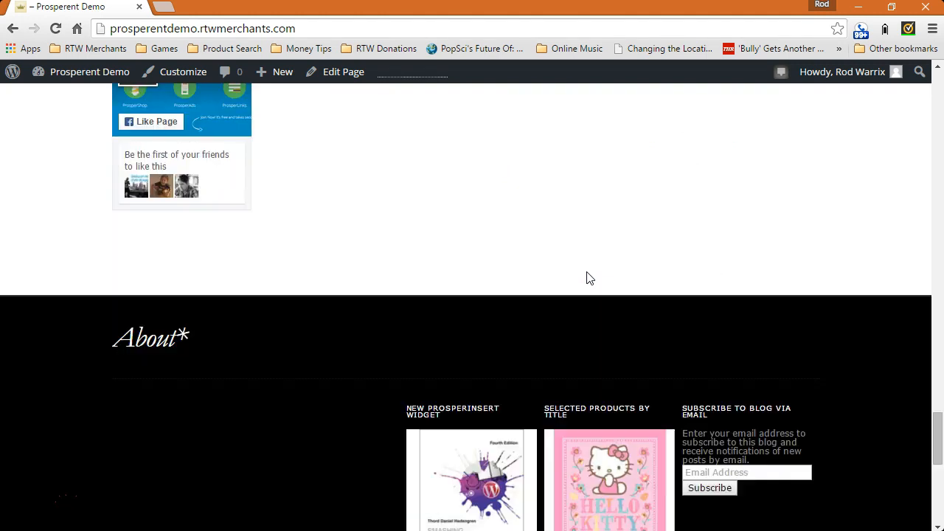
{"action": "scroll", "coordinate": [587, 275], "scroll_direction": "down", "scroll_amount": 2}
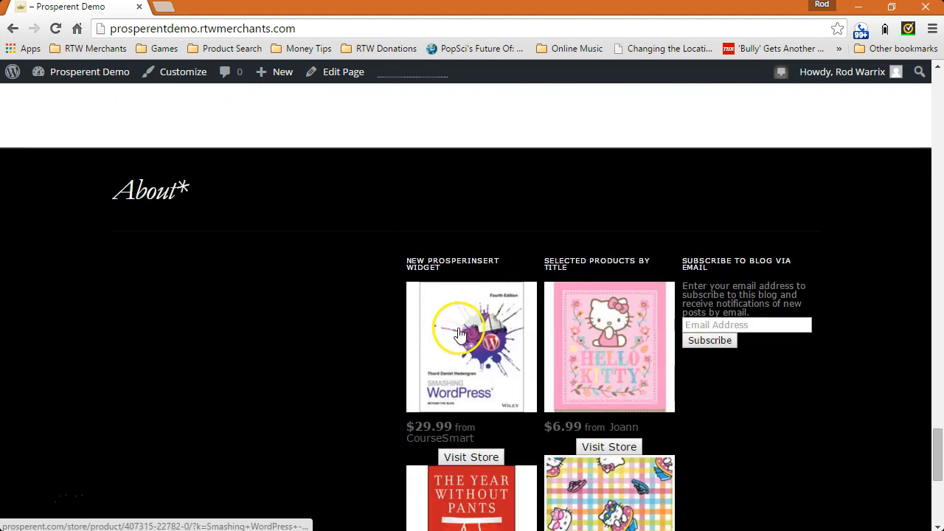
{"action": "scroll", "coordinate": [351, 331], "scroll_direction": "down", "scroll_amount": 1}
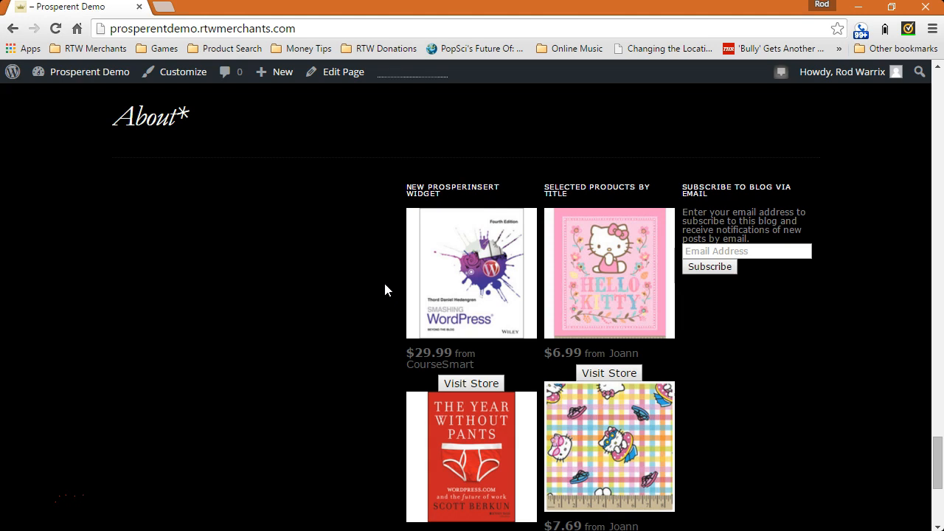
Step: Examine the products displayed by the "New ProsperInsert Widget" and "Selected Products By Title" widgets in the site footer
{"action": "left_click", "coordinate": [399, 188]}
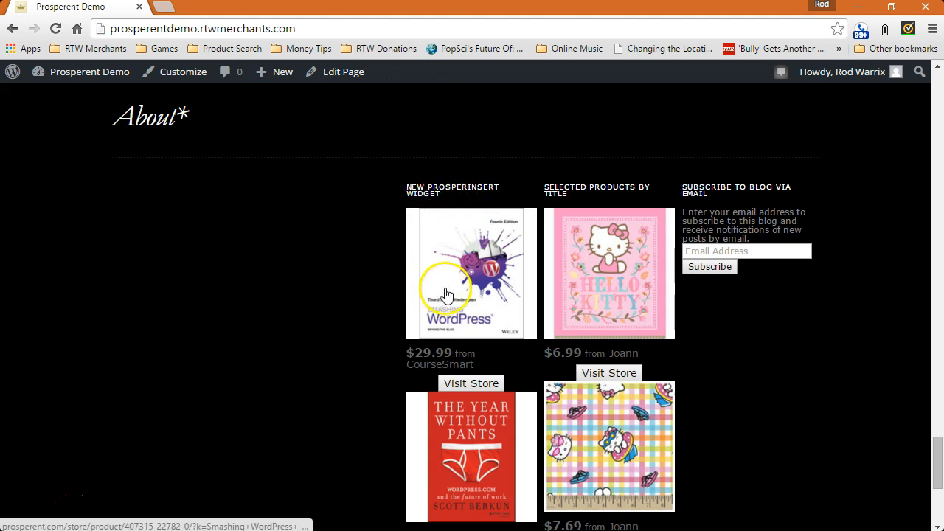
{"action": "scroll", "coordinate": [446, 294], "scroll_direction": "down", "scroll_amount": 3}
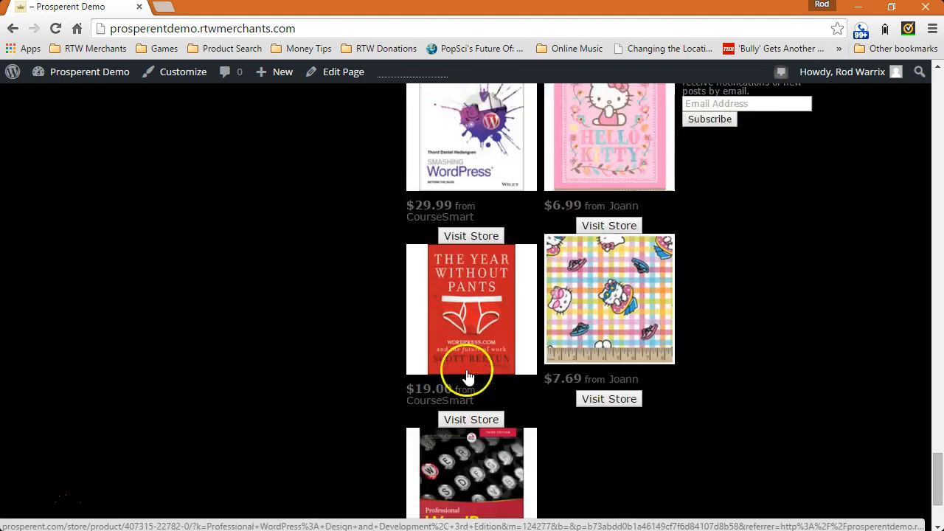
{"action": "scroll", "coordinate": [474, 362], "scroll_direction": "up", "scroll_amount": 4}
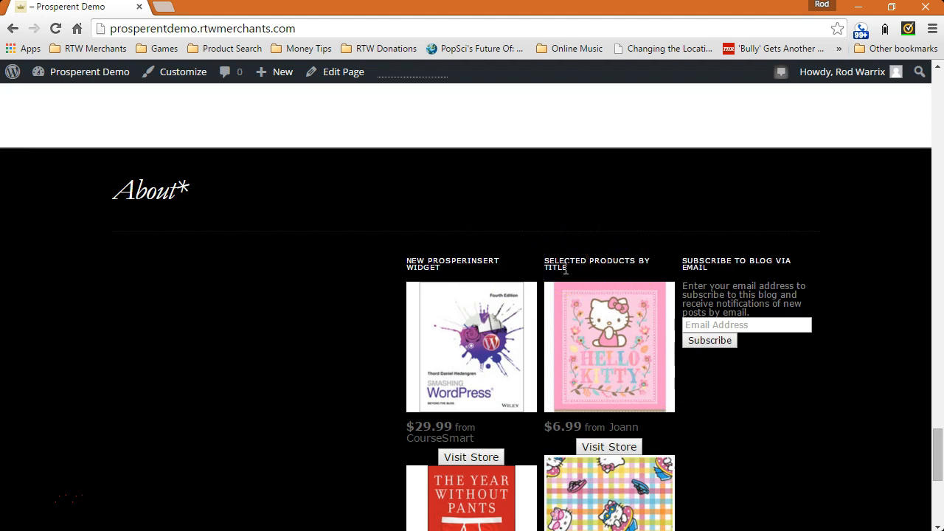
{"action": "scroll", "coordinate": [565, 269], "scroll_direction": "down", "scroll_amount": 1}
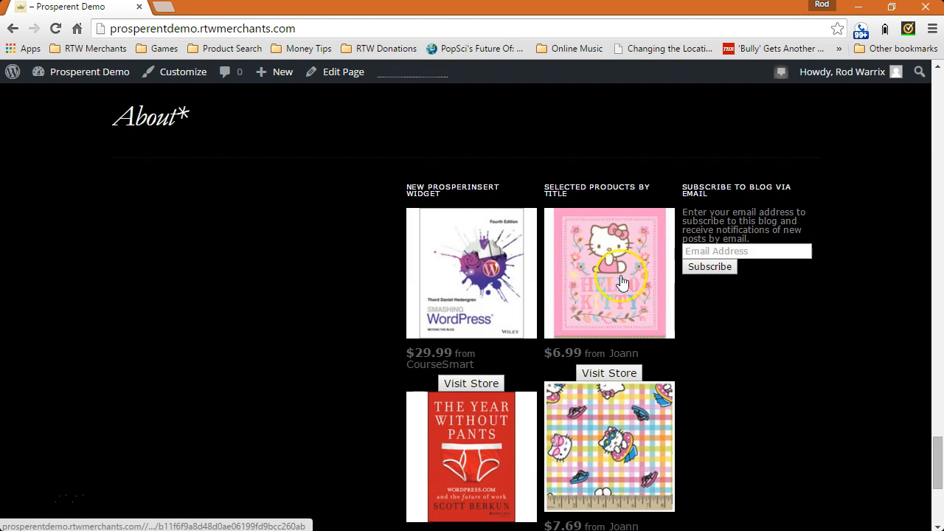
{"action": "scroll", "coordinate": [644, 286], "scroll_direction": "down", "scroll_amount": 2}
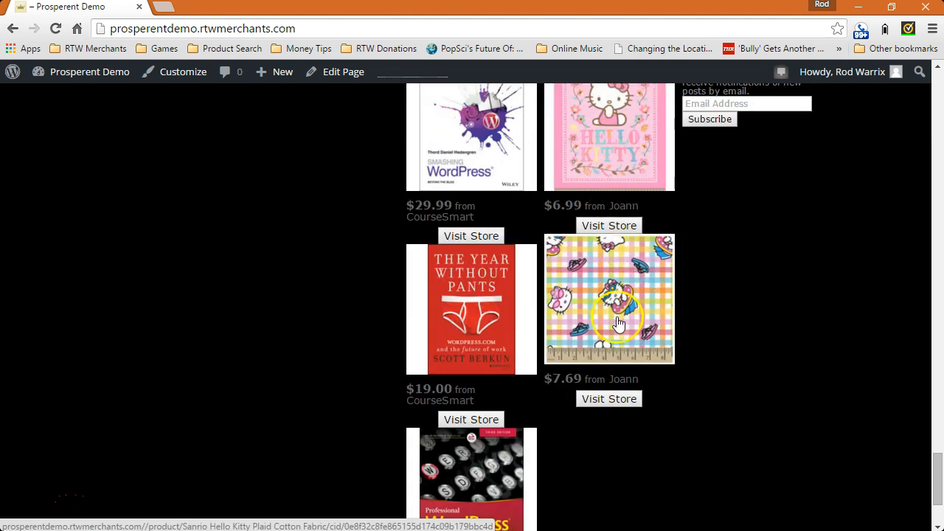
{"action": "scroll", "coordinate": [627, 347], "scroll_direction": "down", "scroll_amount": 2}
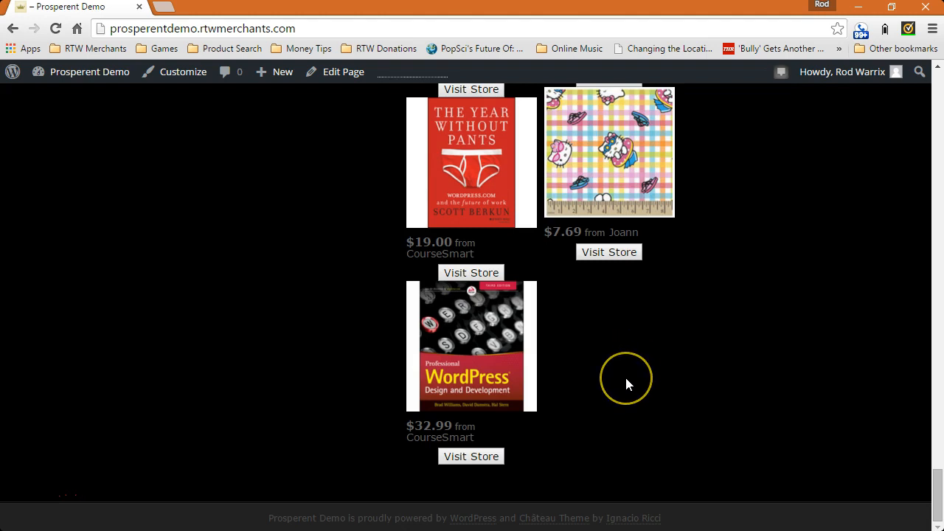
{"action": "scroll", "coordinate": [625, 378], "scroll_direction": "up", "scroll_amount": 7}
{"action": "scroll", "coordinate": [626, 378], "scroll_direction": "down", "scroll_amount": 1}
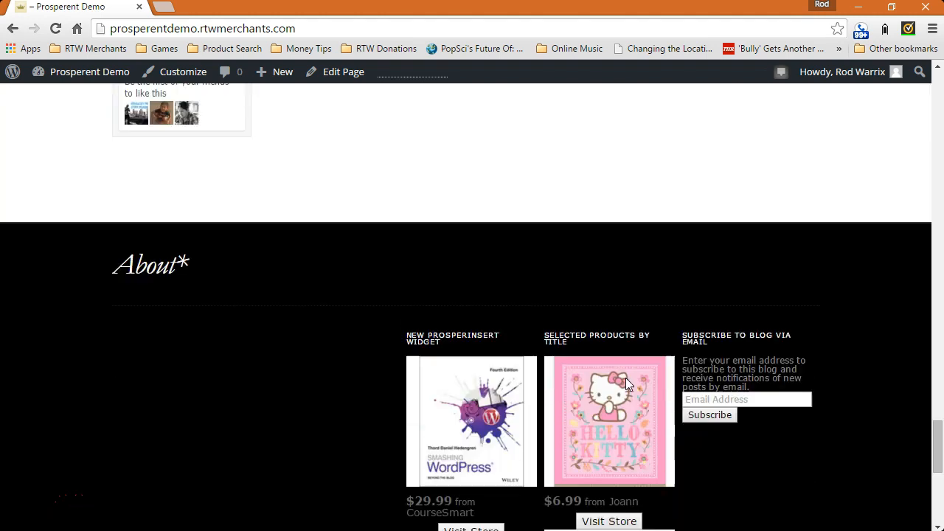
Step: Return to the site's admin dashboard and open the Prosperent plugin's settings
{"action": "scroll", "coordinate": [625, 384], "scroll_direction": "up", "scroll_amount": 20}
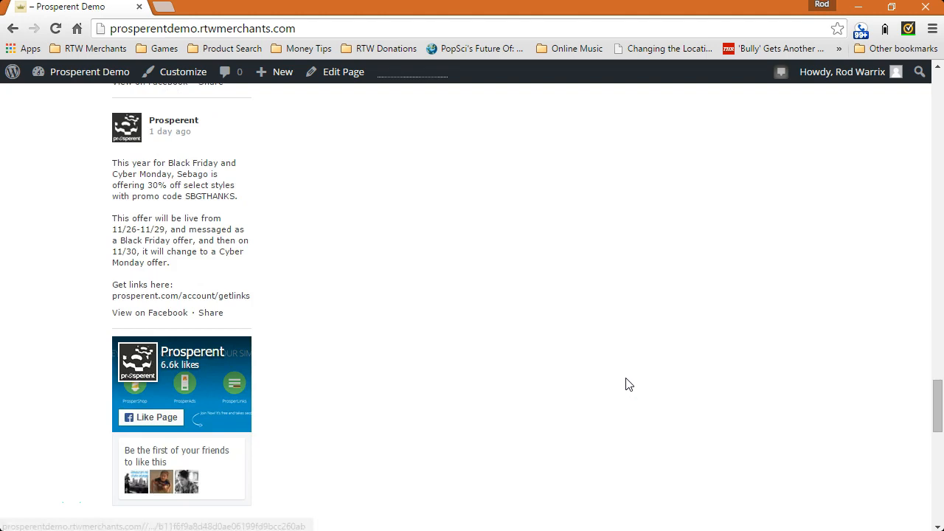
{"action": "scroll", "coordinate": [625, 384], "scroll_direction": "up", "scroll_amount": 15}
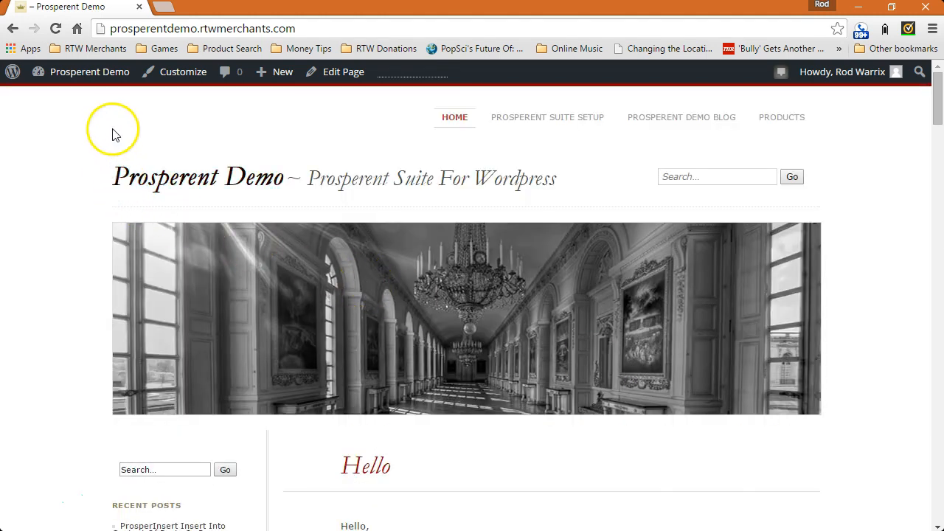
{"action": "mouse_move", "coordinate": [103, 72]}
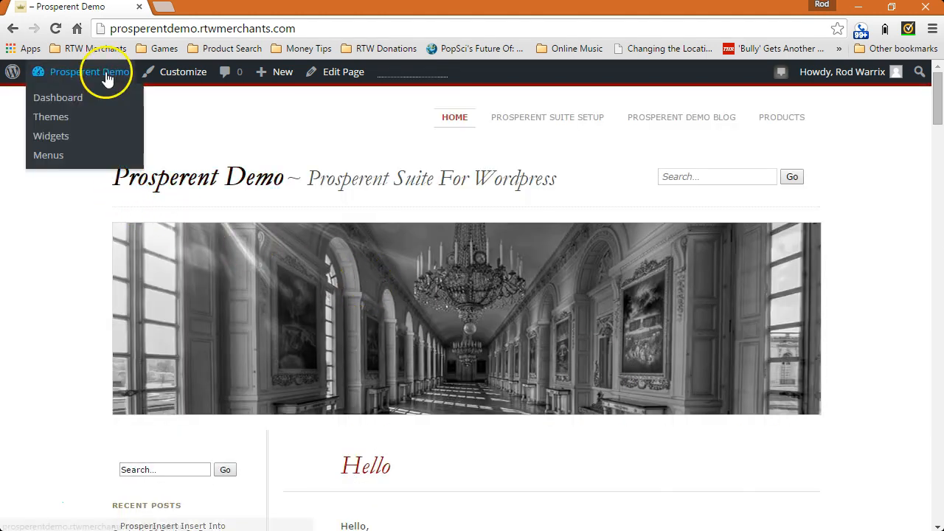
{"action": "left_click", "coordinate": [77, 98]}
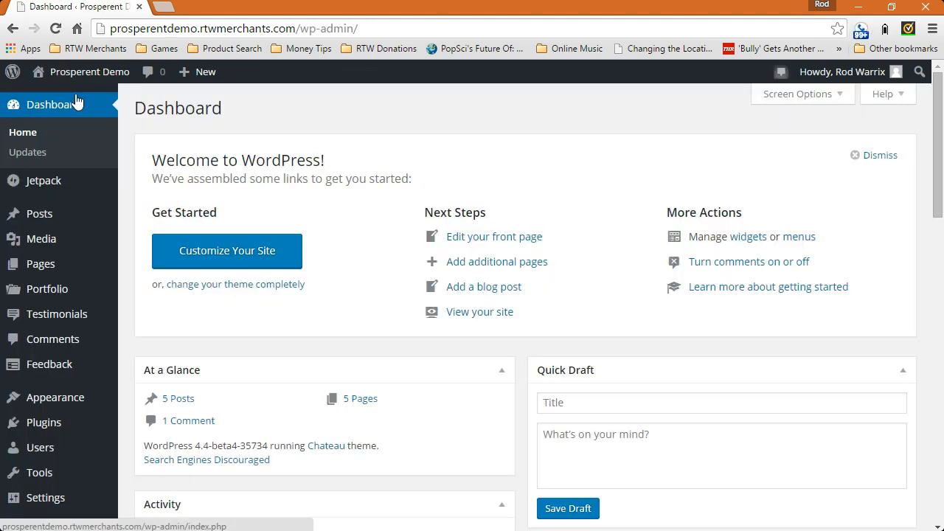
{"action": "scroll", "coordinate": [70, 411], "scroll_direction": "down", "scroll_amount": 4}
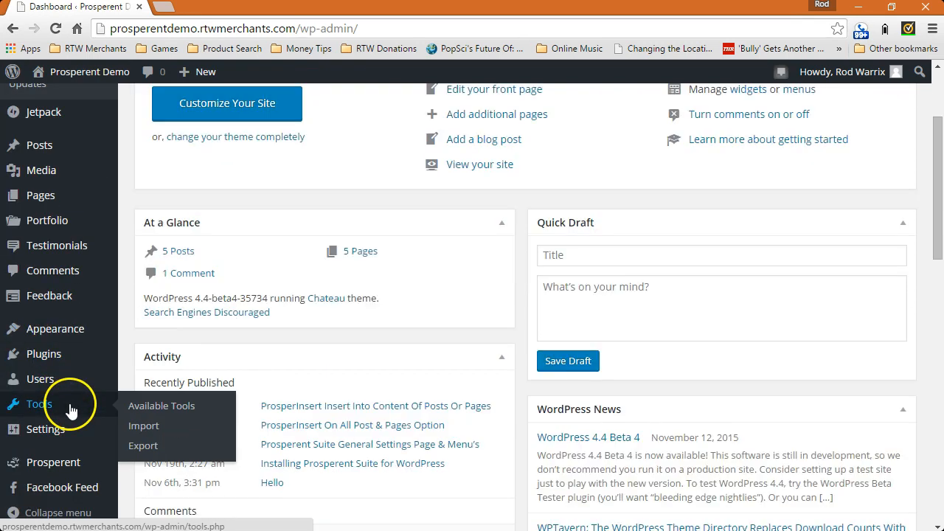
{"action": "left_click", "coordinate": [65, 468]}
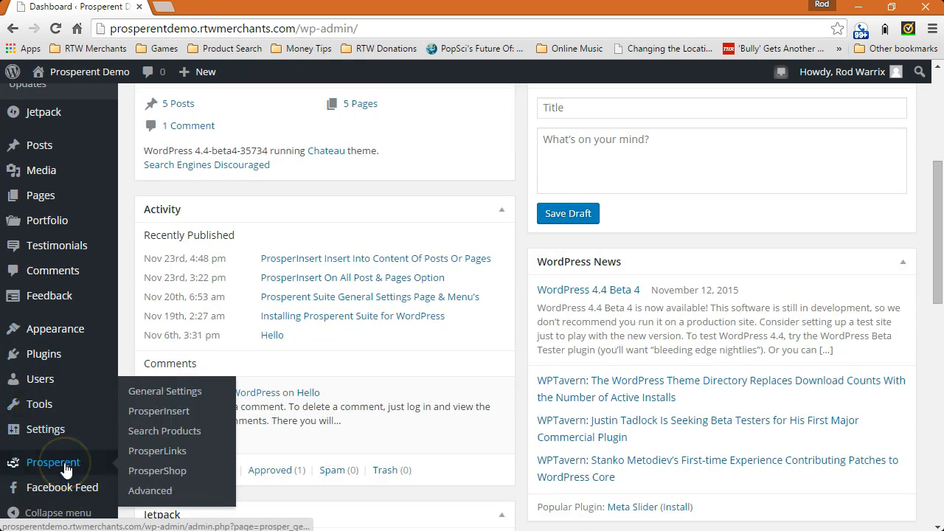